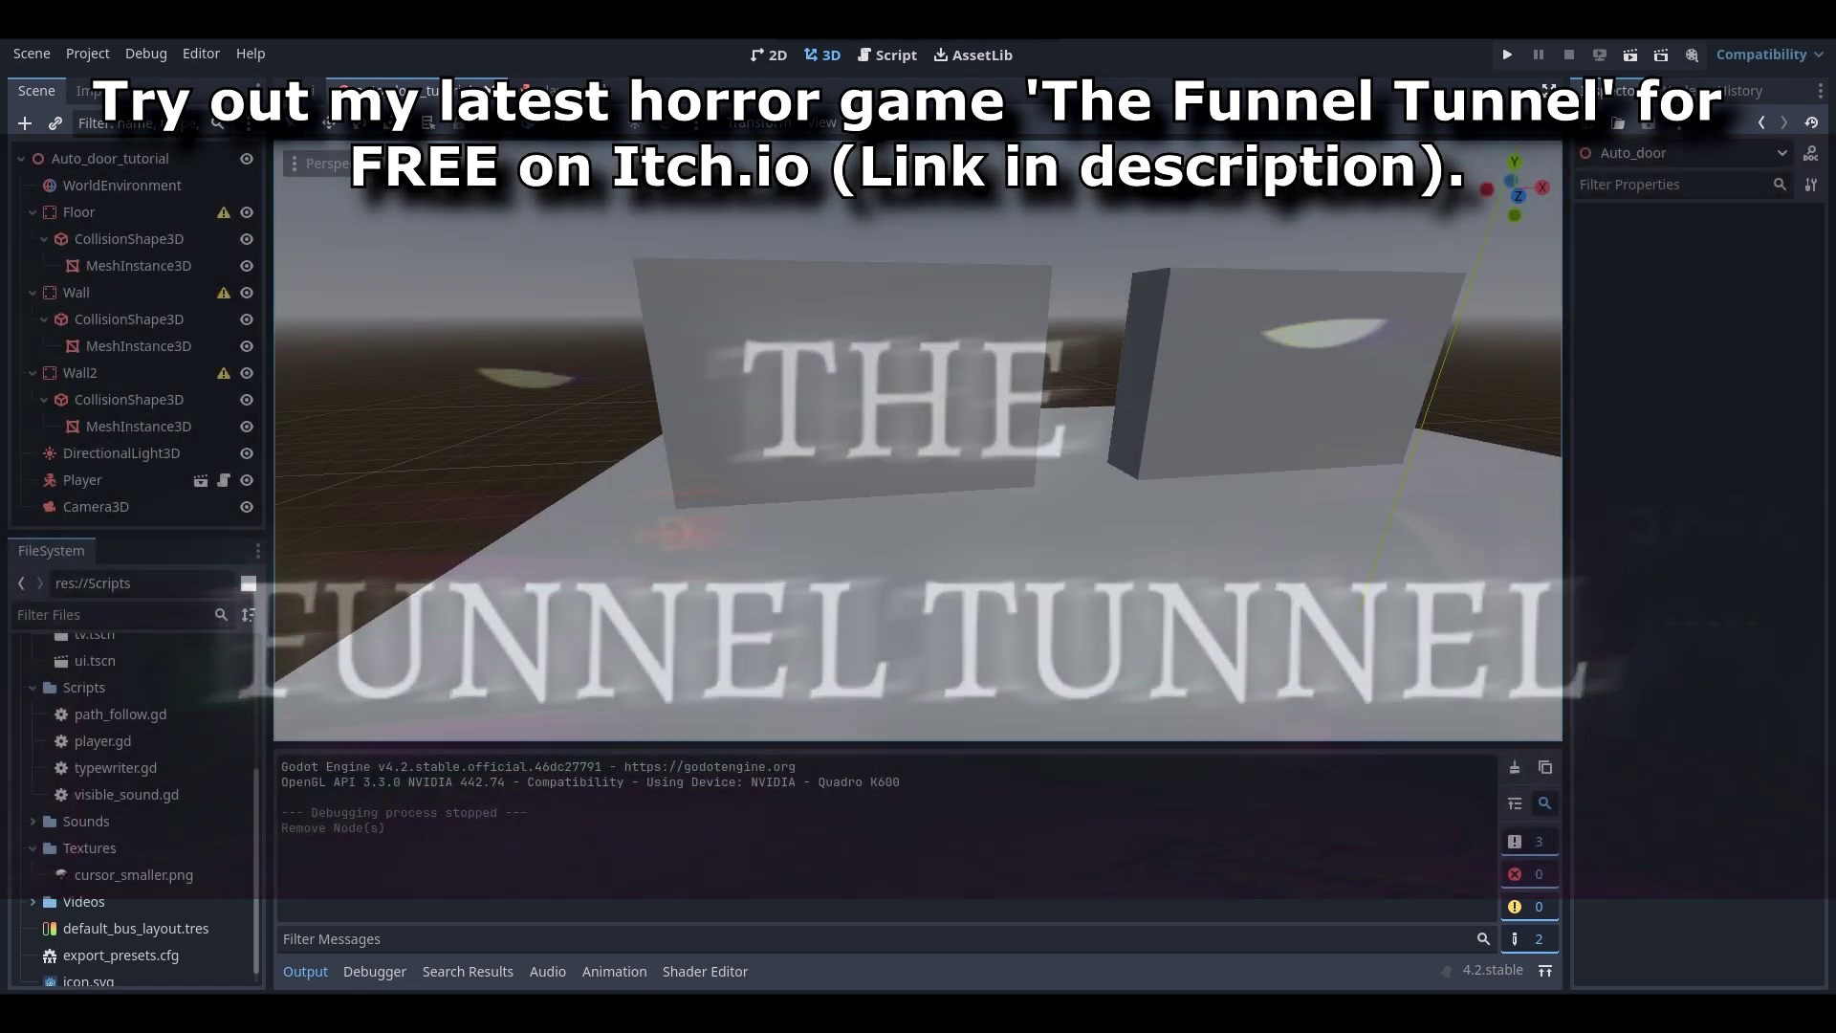
pyautogui.moveTo(889, 440); pyautogui.dragTo(921, 444, button='right')
pyautogui.moveTo(1160, 409)
pyautogui.mouseDown(button='right')
pyautogui.moveTo(1214, 409)
pyautogui.moveTo(1160, 409)
pyautogui.mouseUp(button='right')
pyautogui.moveTo(1392, 545); pyautogui.dragTo(1148, 533, button='right')
pyautogui.moveTo(873, 430); pyautogui.dragTo(873, 430, button='right')
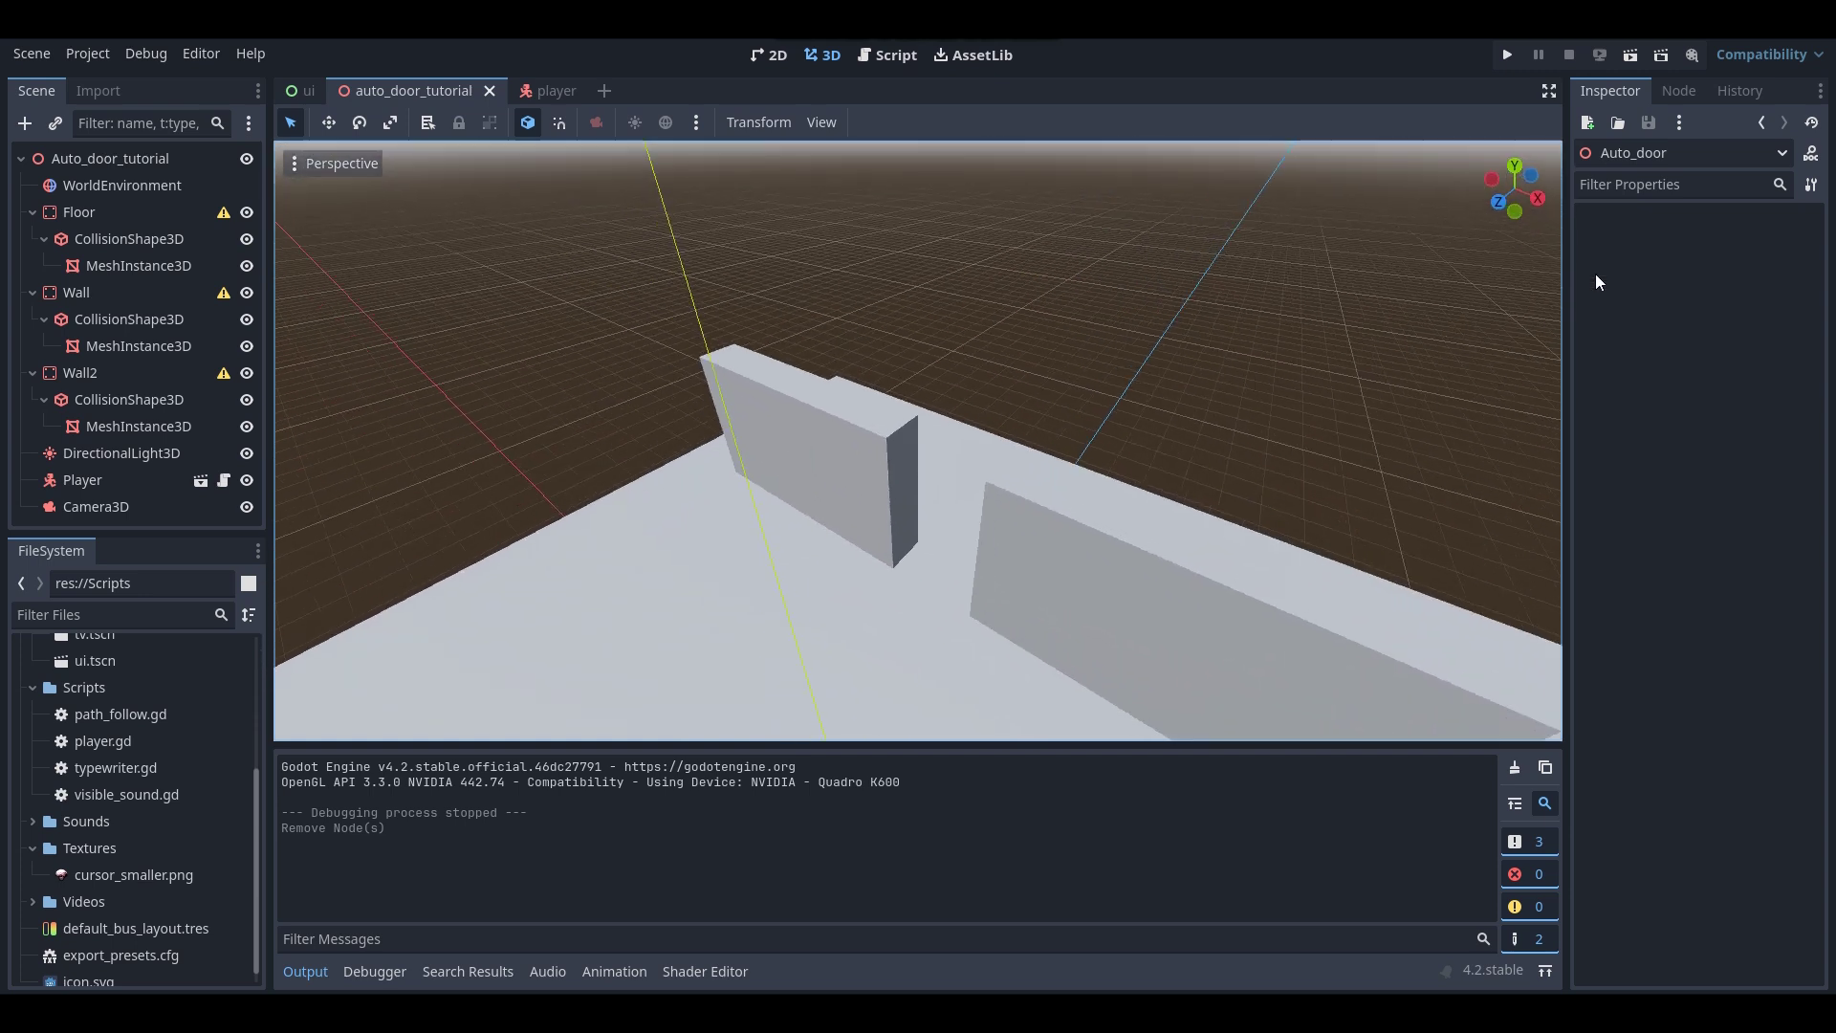
# - Run the auto_door_tutorial scene, test moving the red player capsule around the gap between the two walls, and stop the run
pyautogui.click(1629, 54)
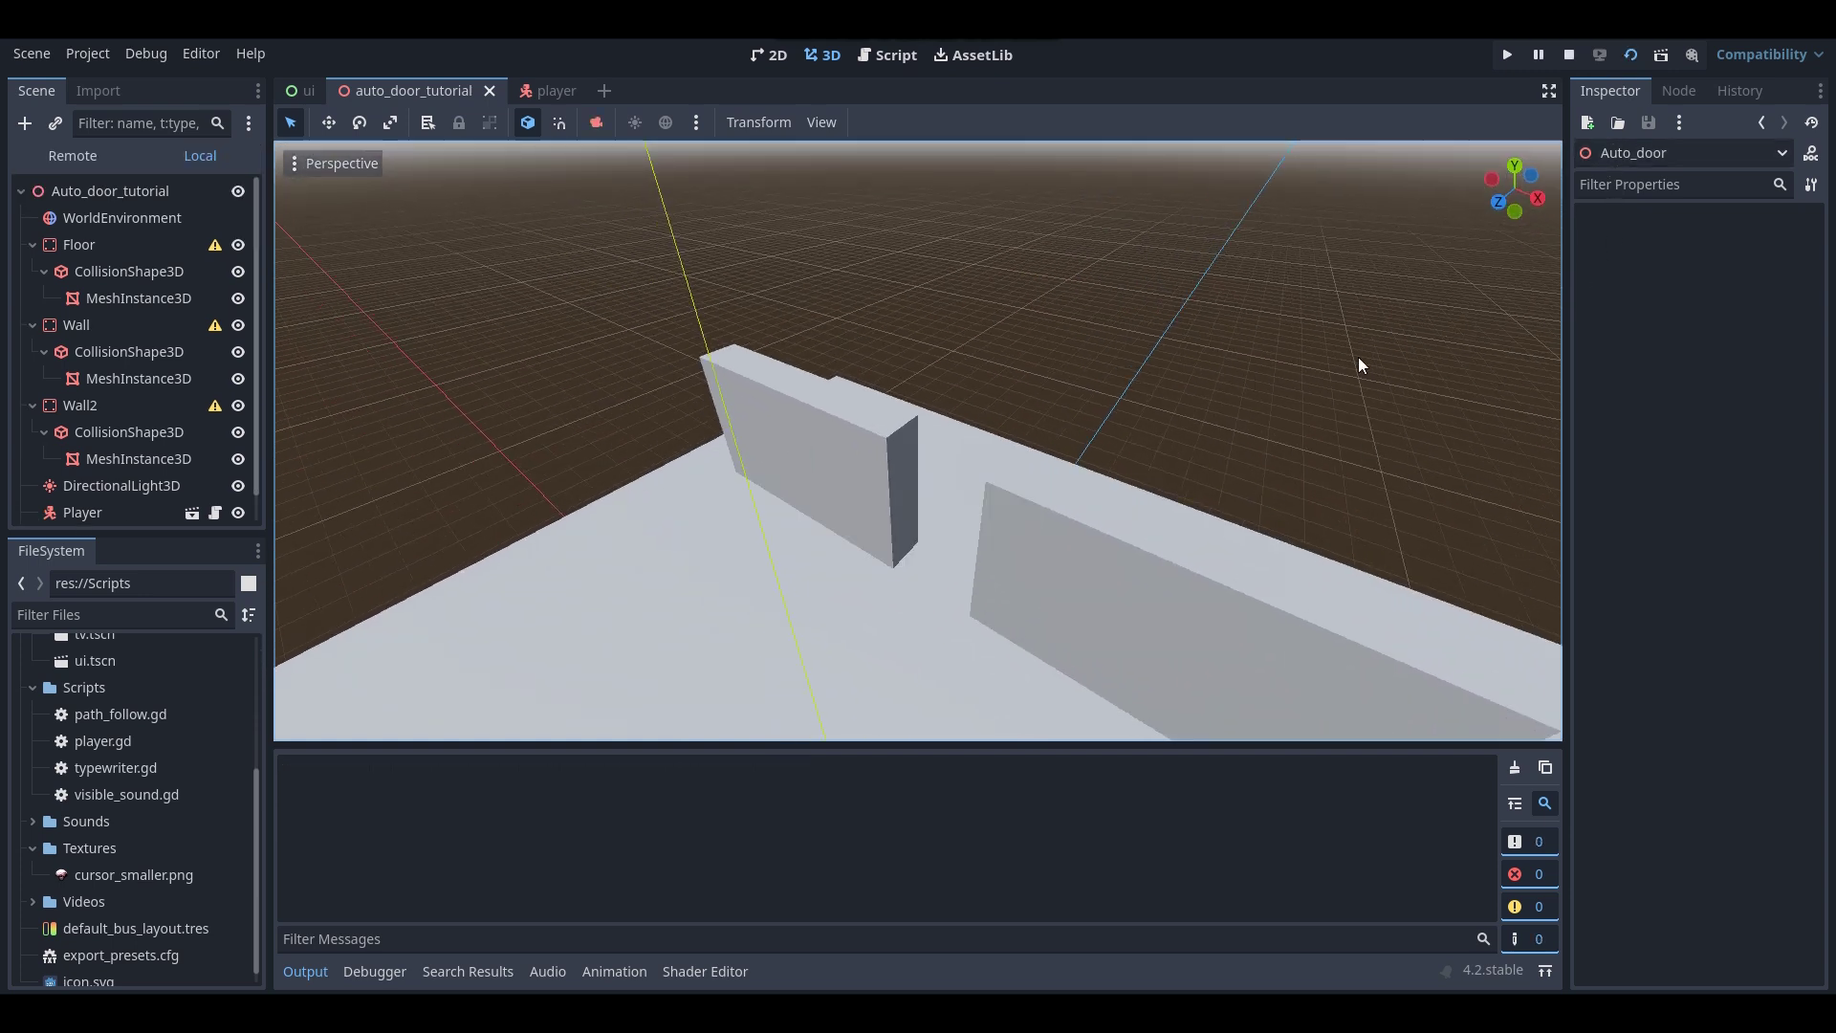
pyautogui.press('w')
pyautogui.press('a')
pyautogui.press('space')
pyautogui.press('d')
pyautogui.press('s')
pyautogui.press('a')
pyautogui.press('s')
pyautogui.press('d')
pyautogui.press('w')
pyautogui.press('Up')
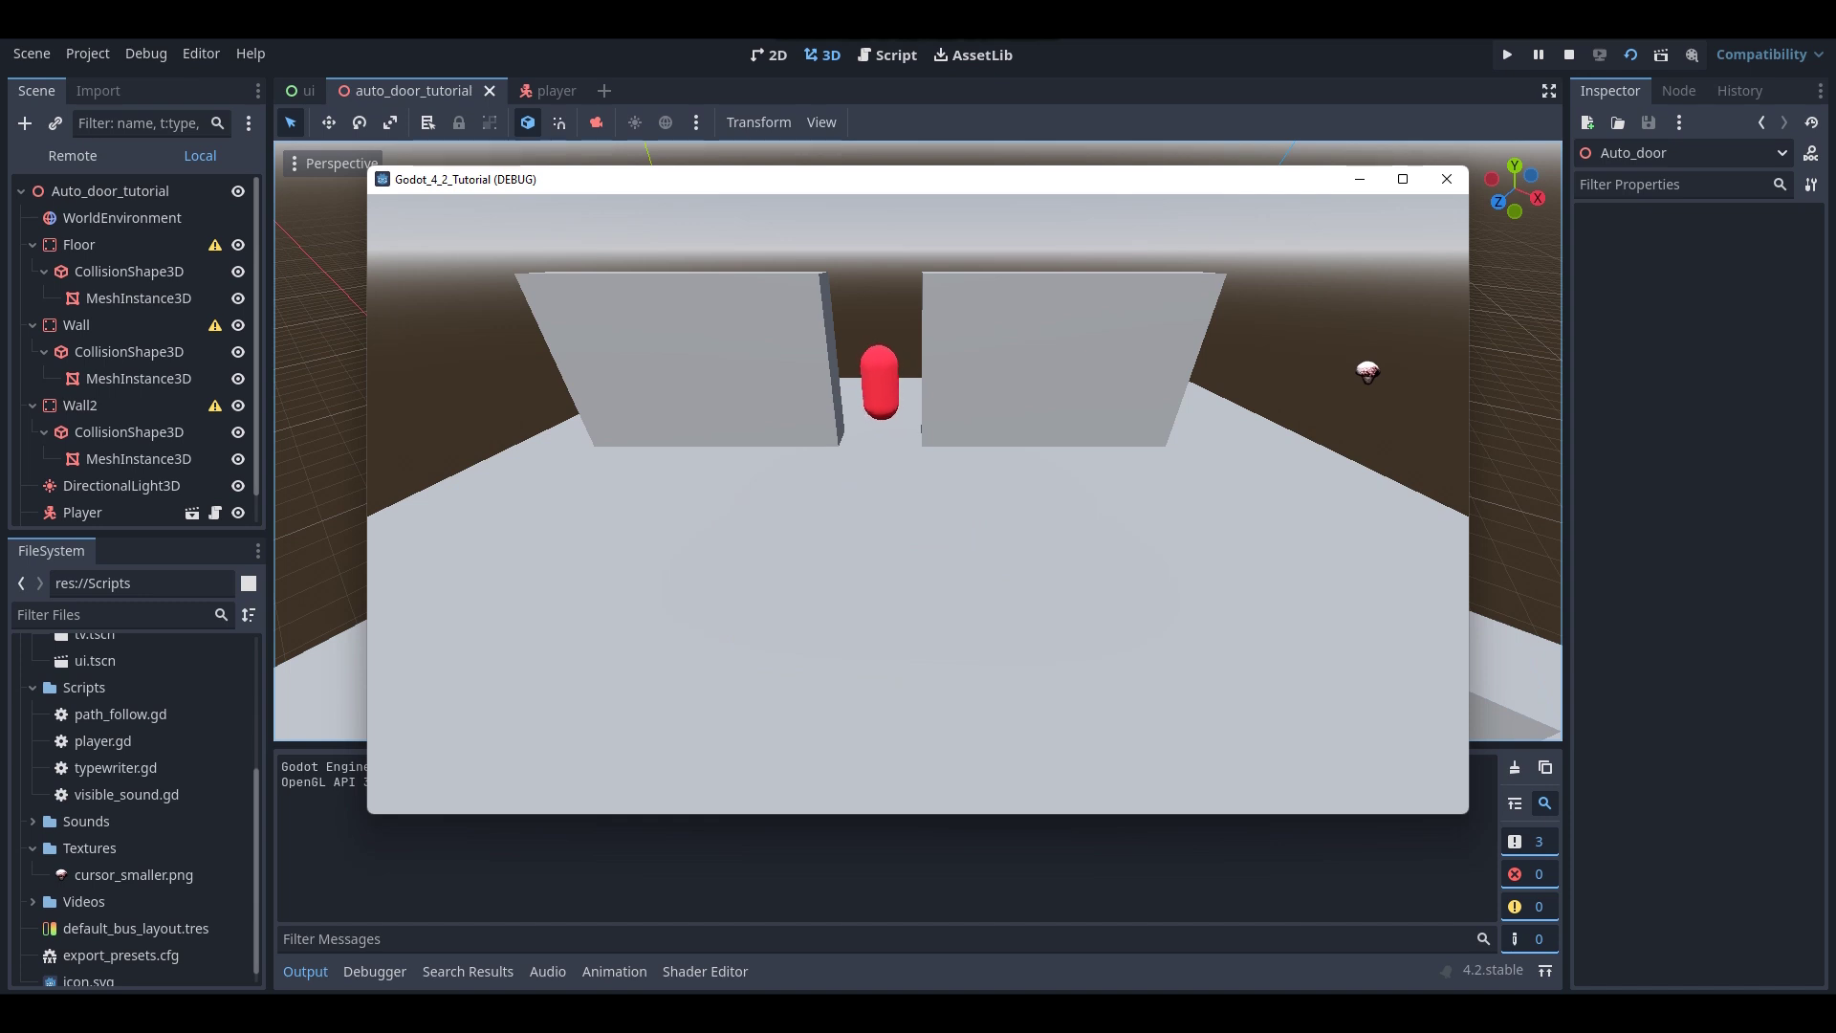
pyautogui.press('s')
pyautogui.press('a')
pyautogui.press('d')
pyautogui.press('w')
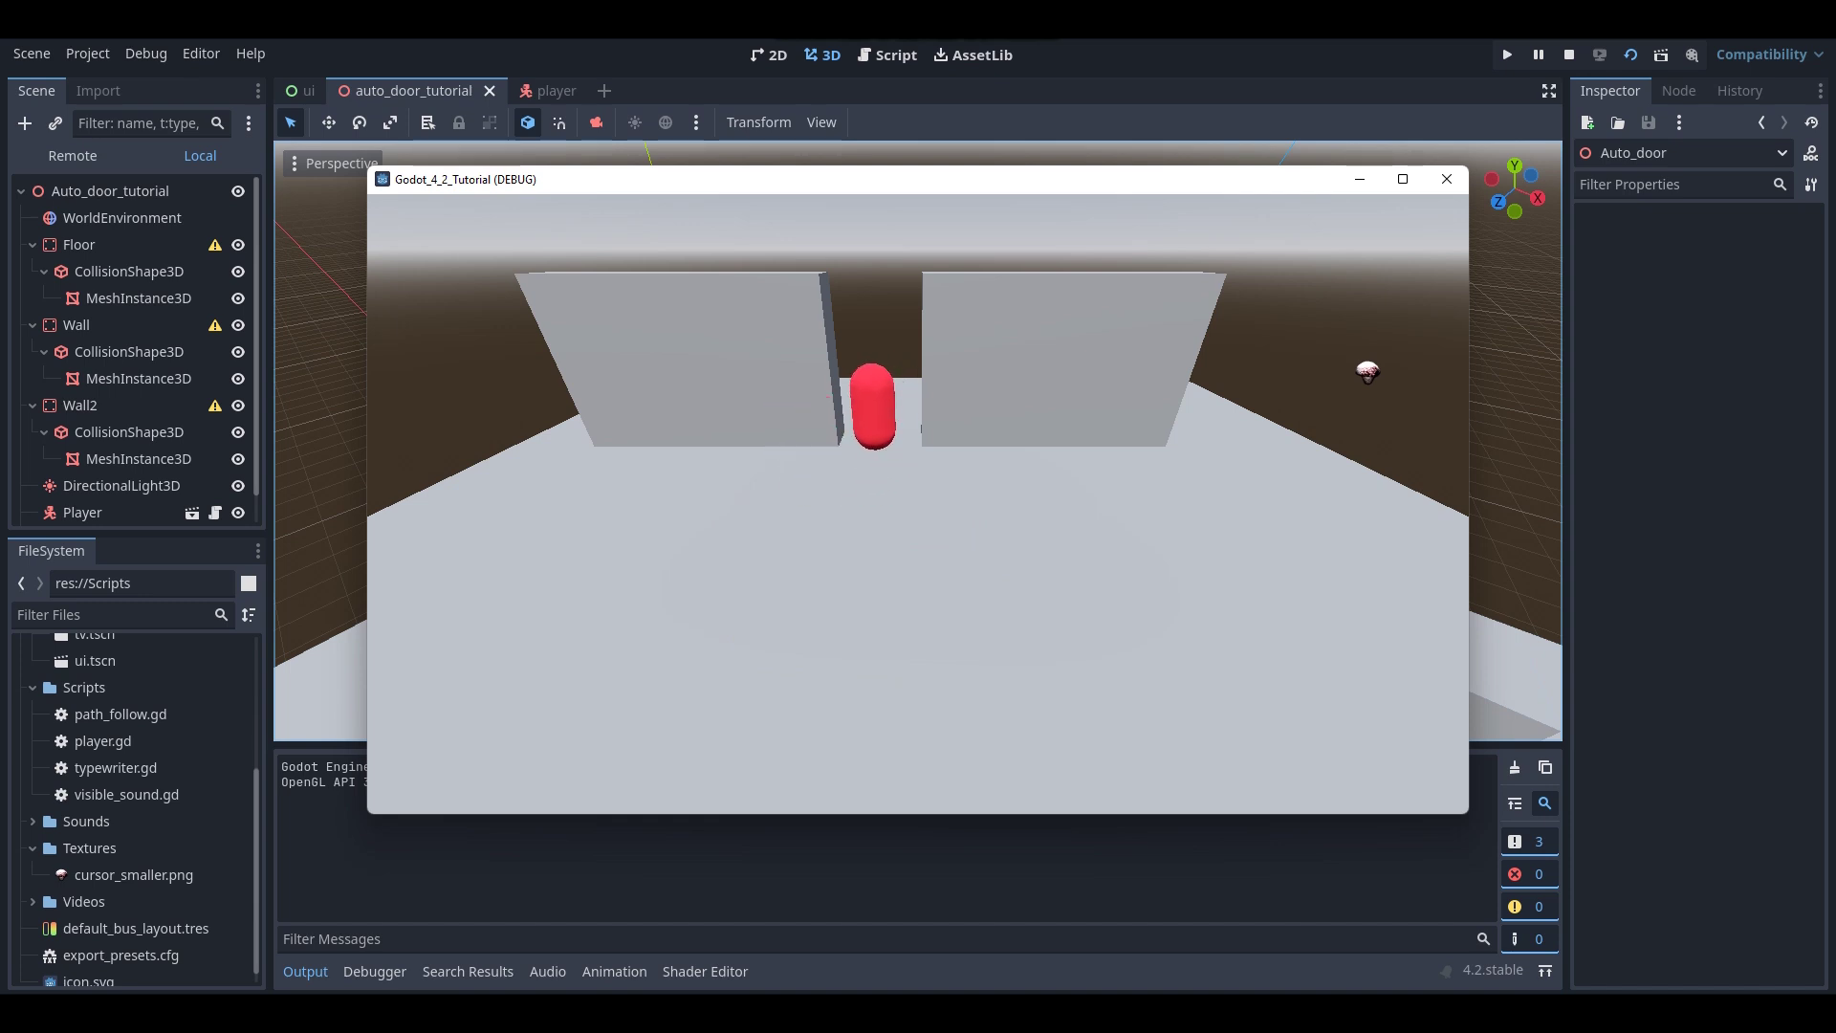
pyautogui.press('Down')
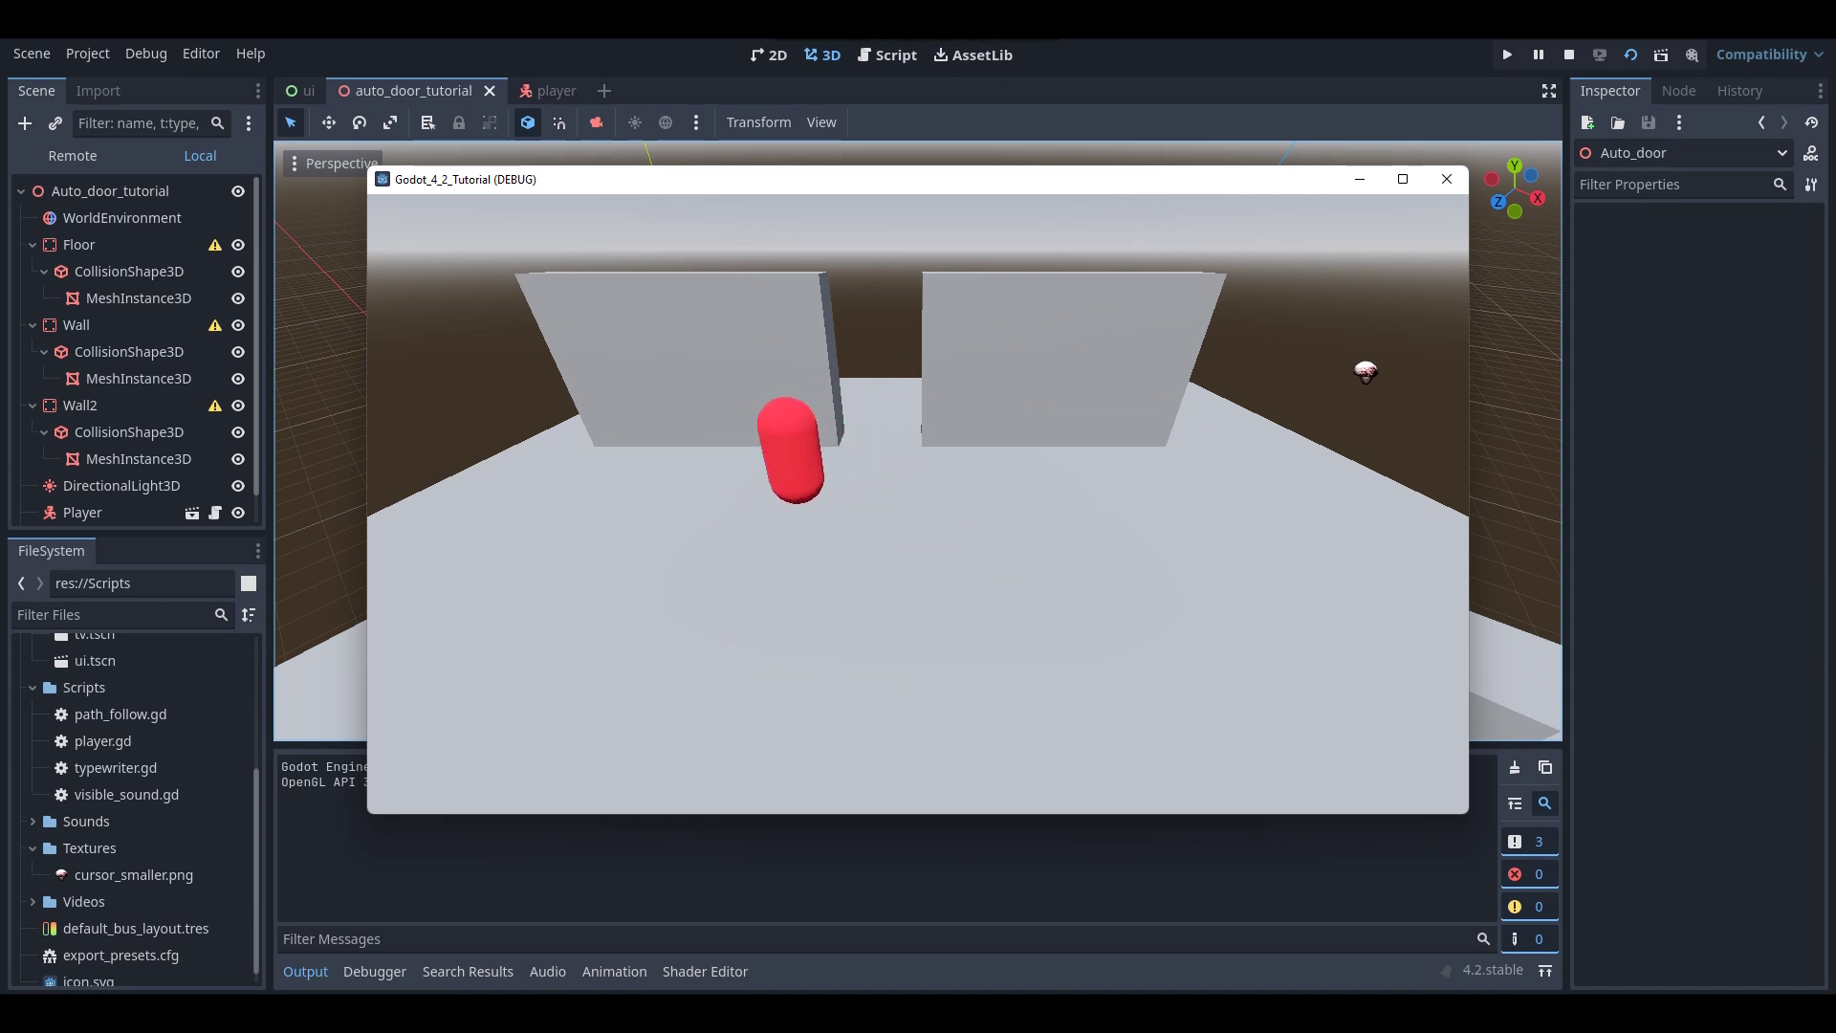
pyautogui.press('Up')
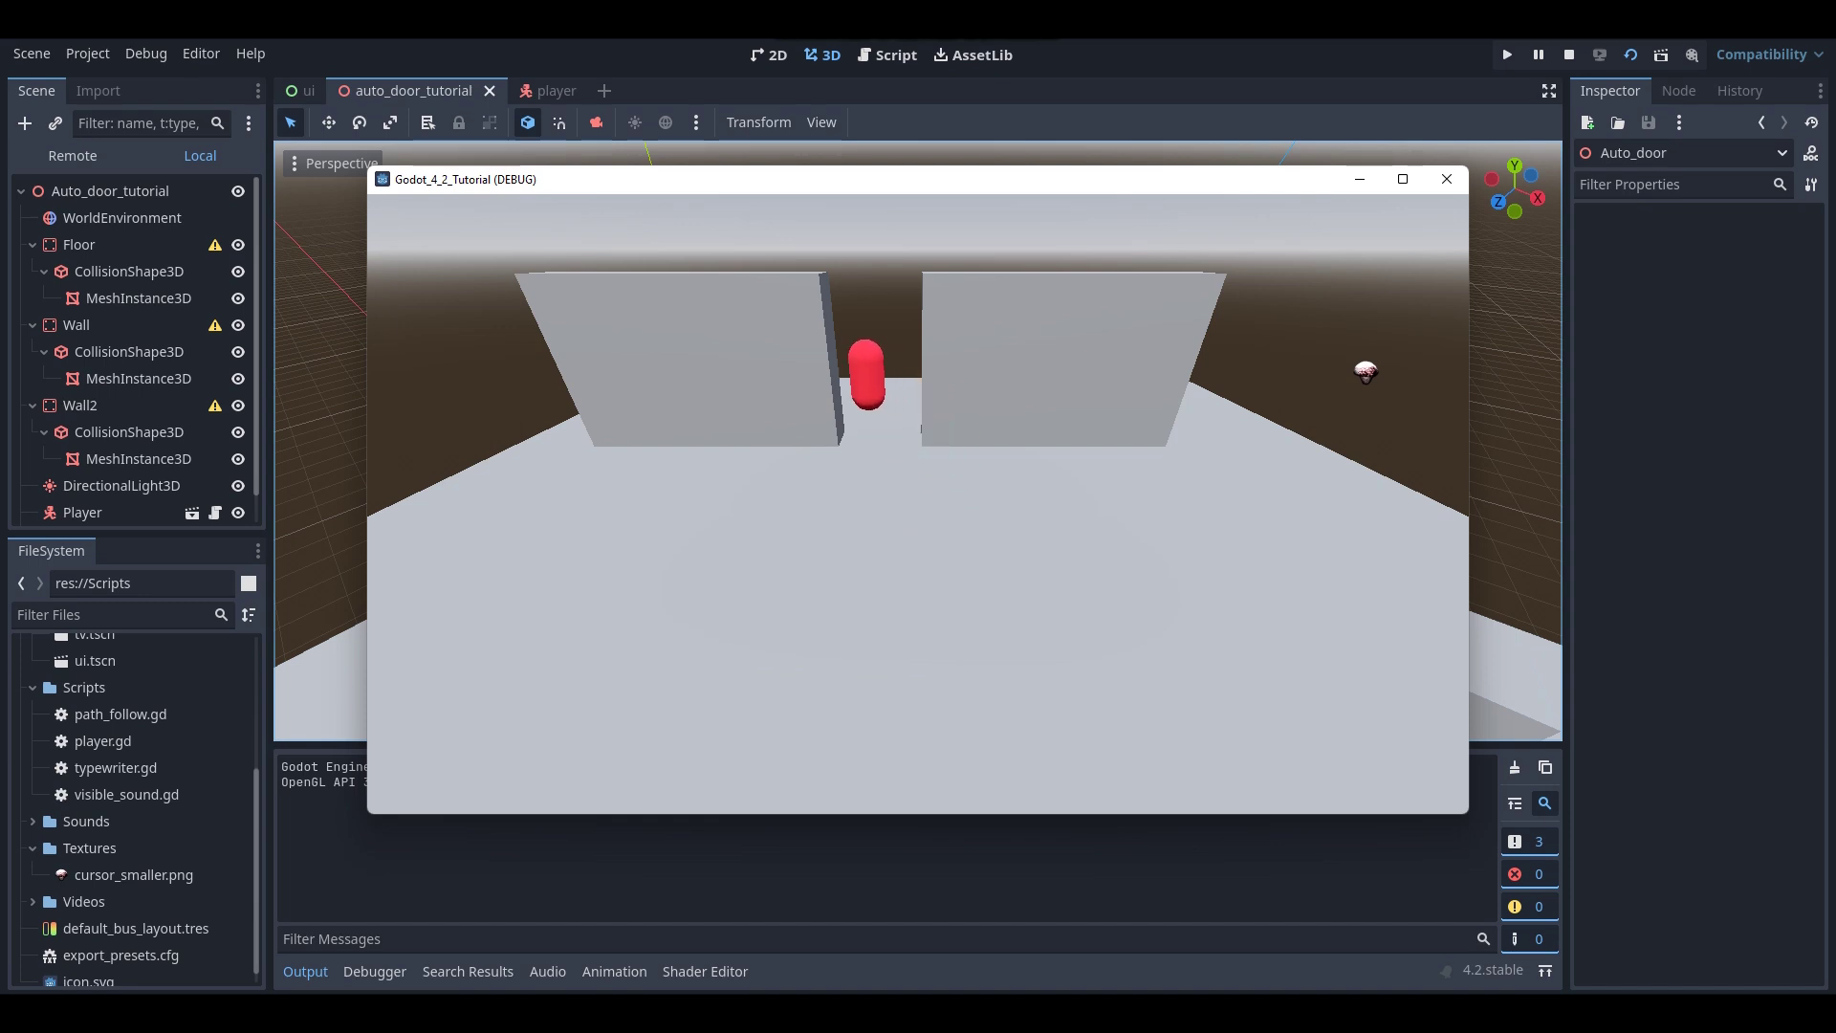
pyautogui.press('Down')
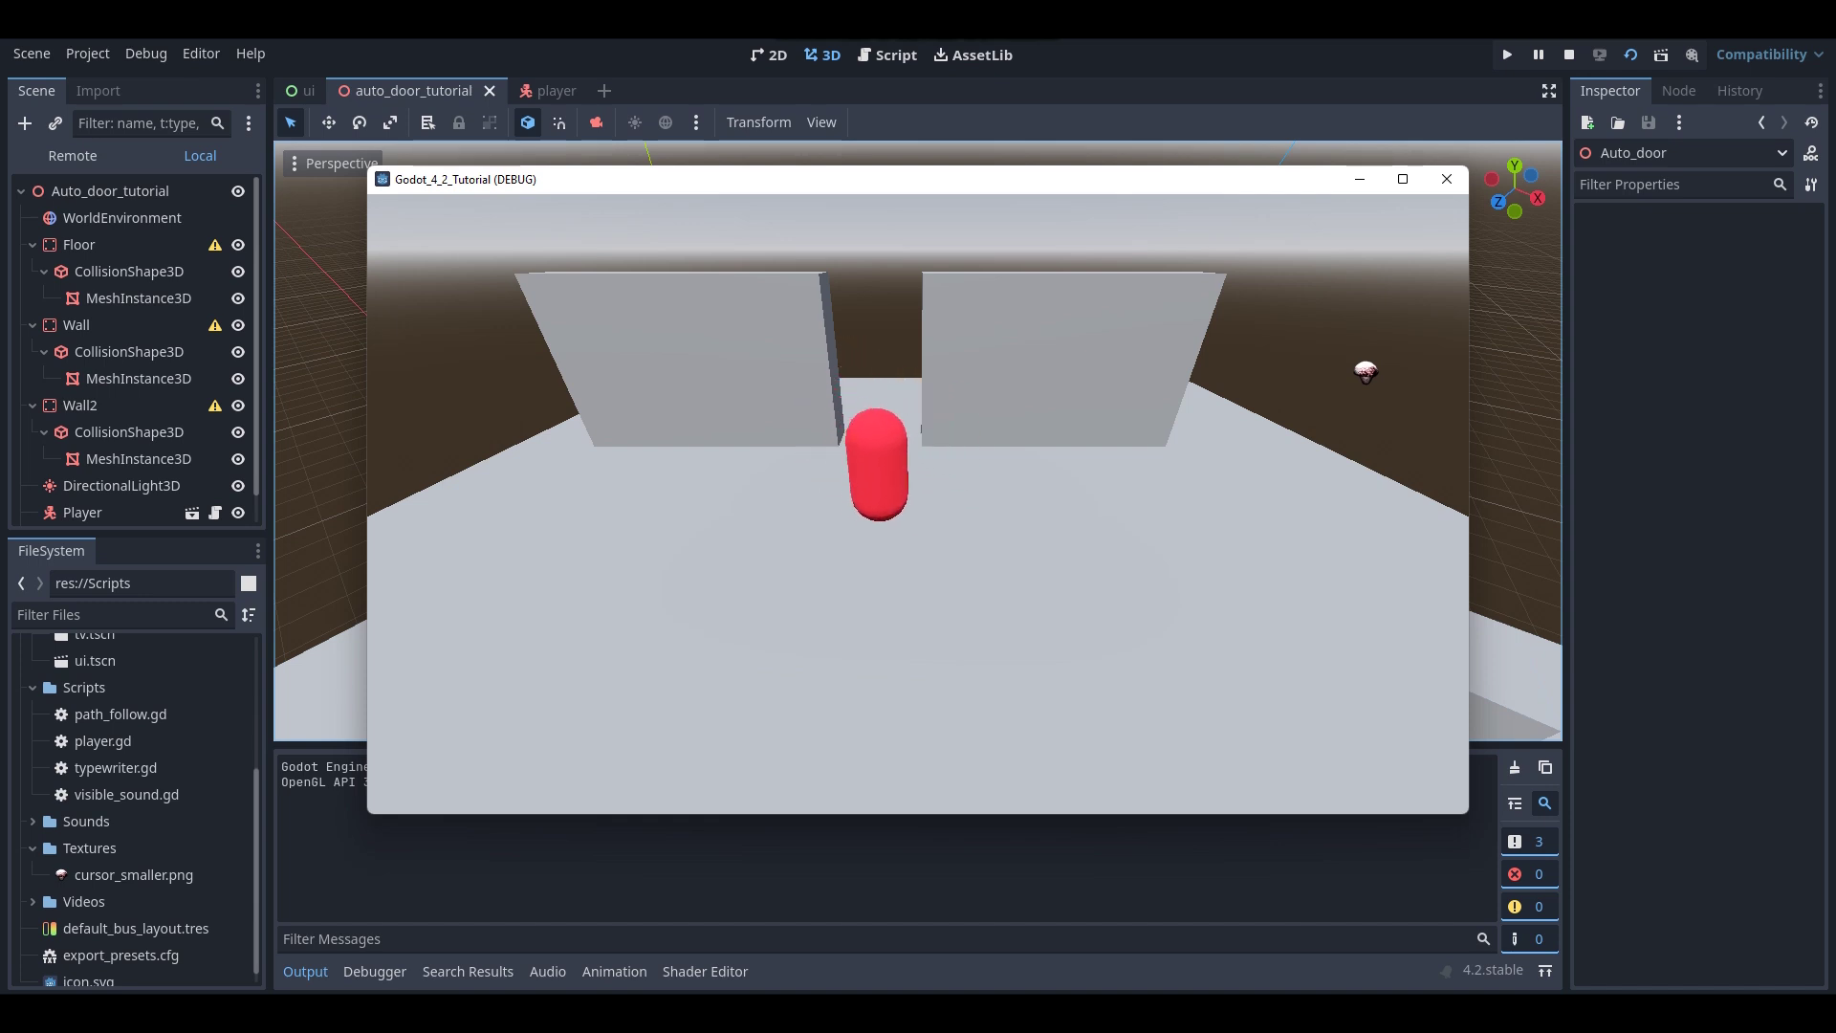
pyautogui.press('Up')
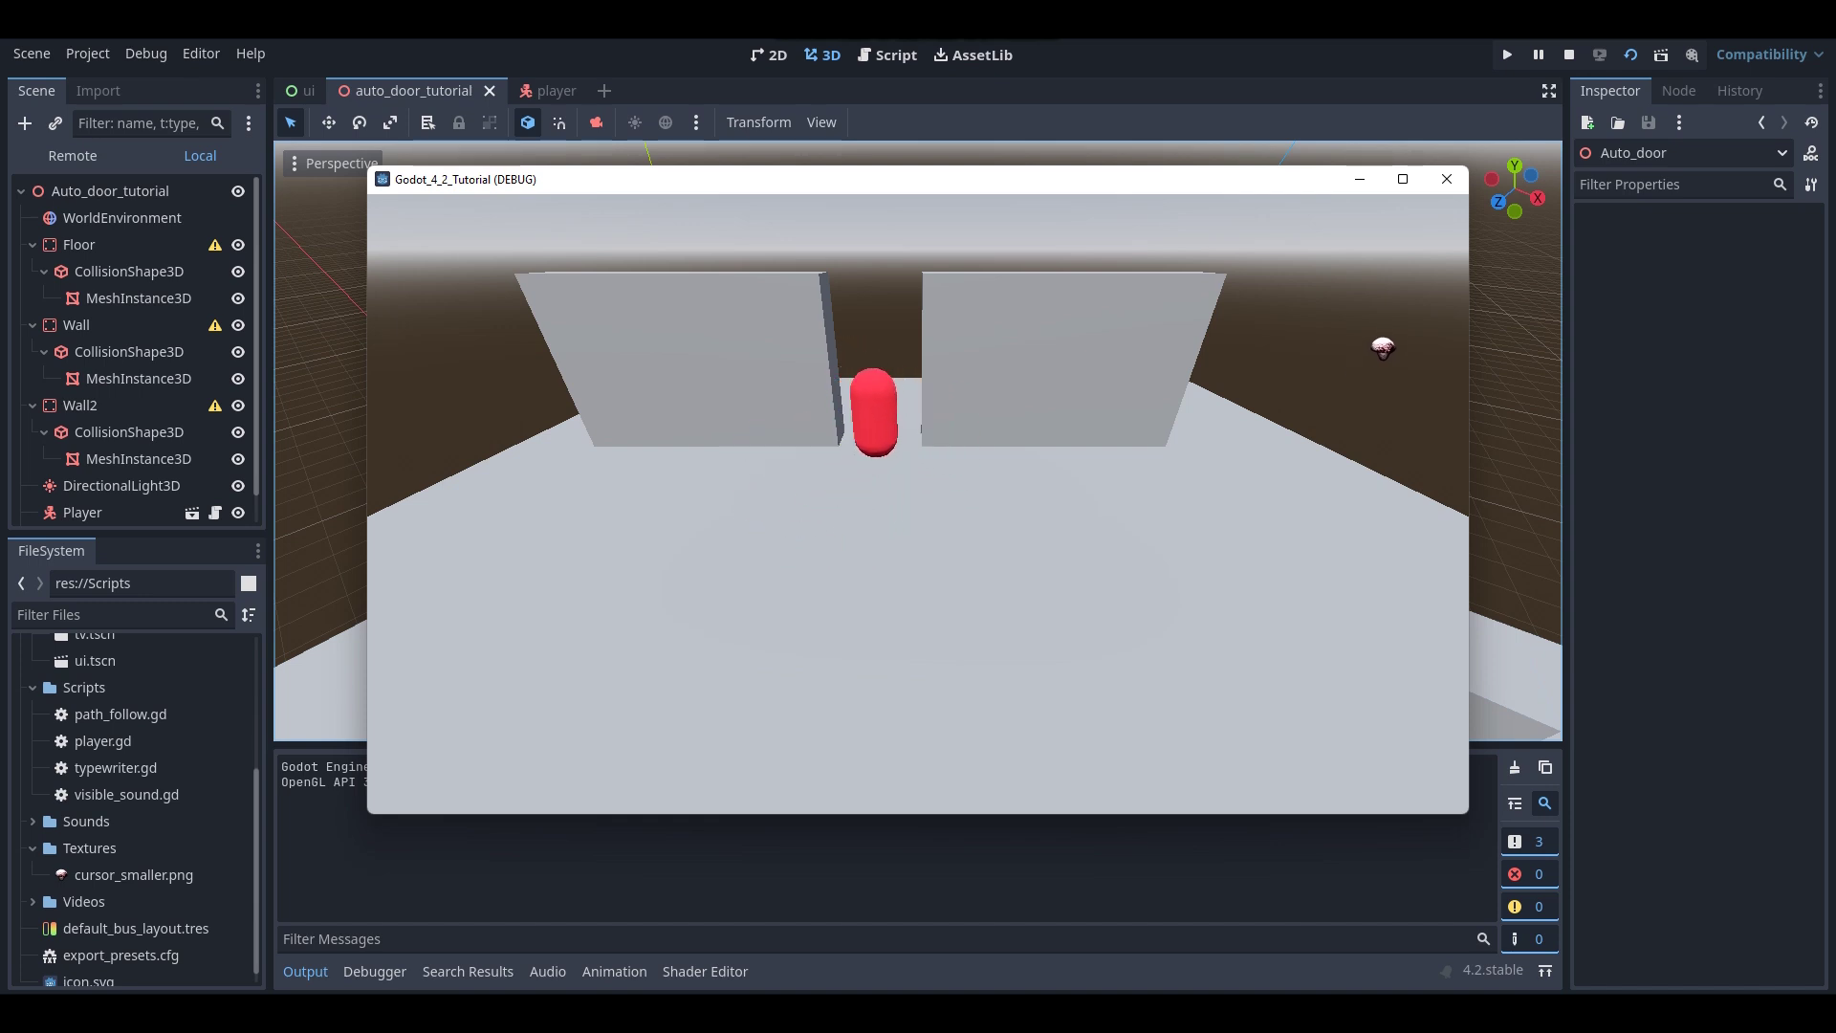
pyautogui.click(1571, 55)
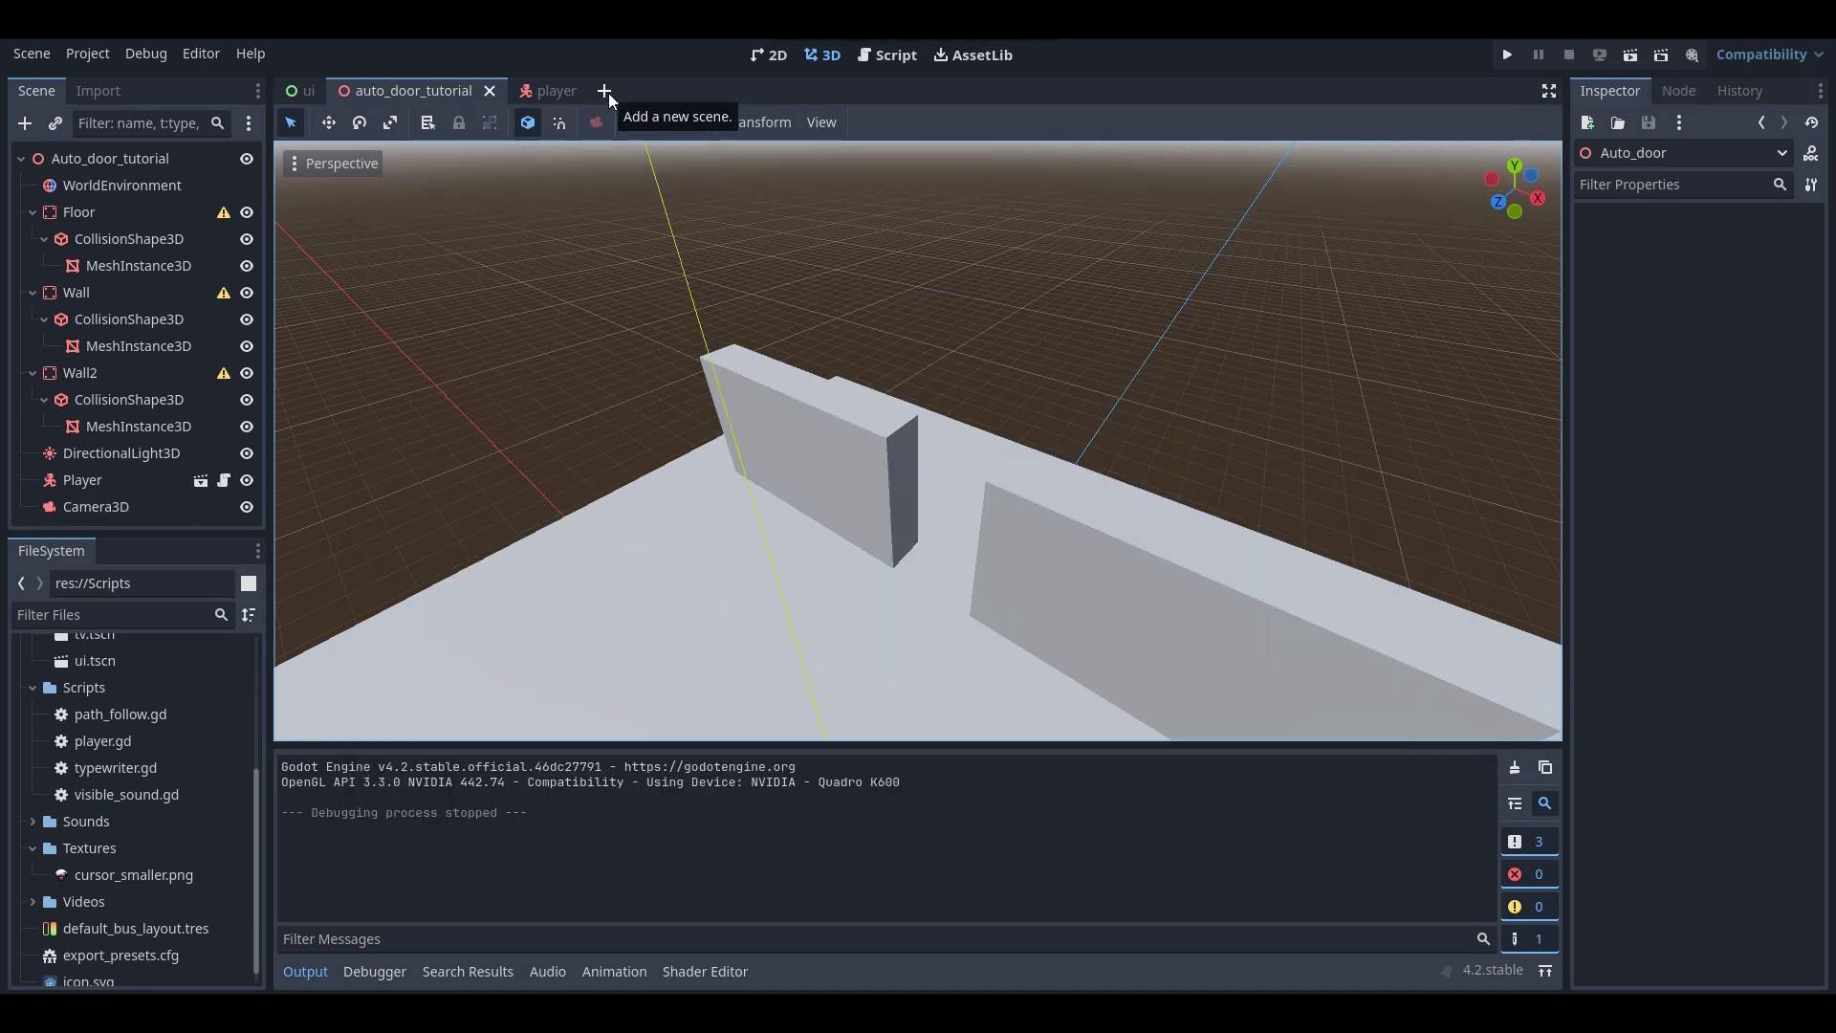
# - Create a new scene with a 3D root node and rename that root Auto_door
pyautogui.click(607, 92)
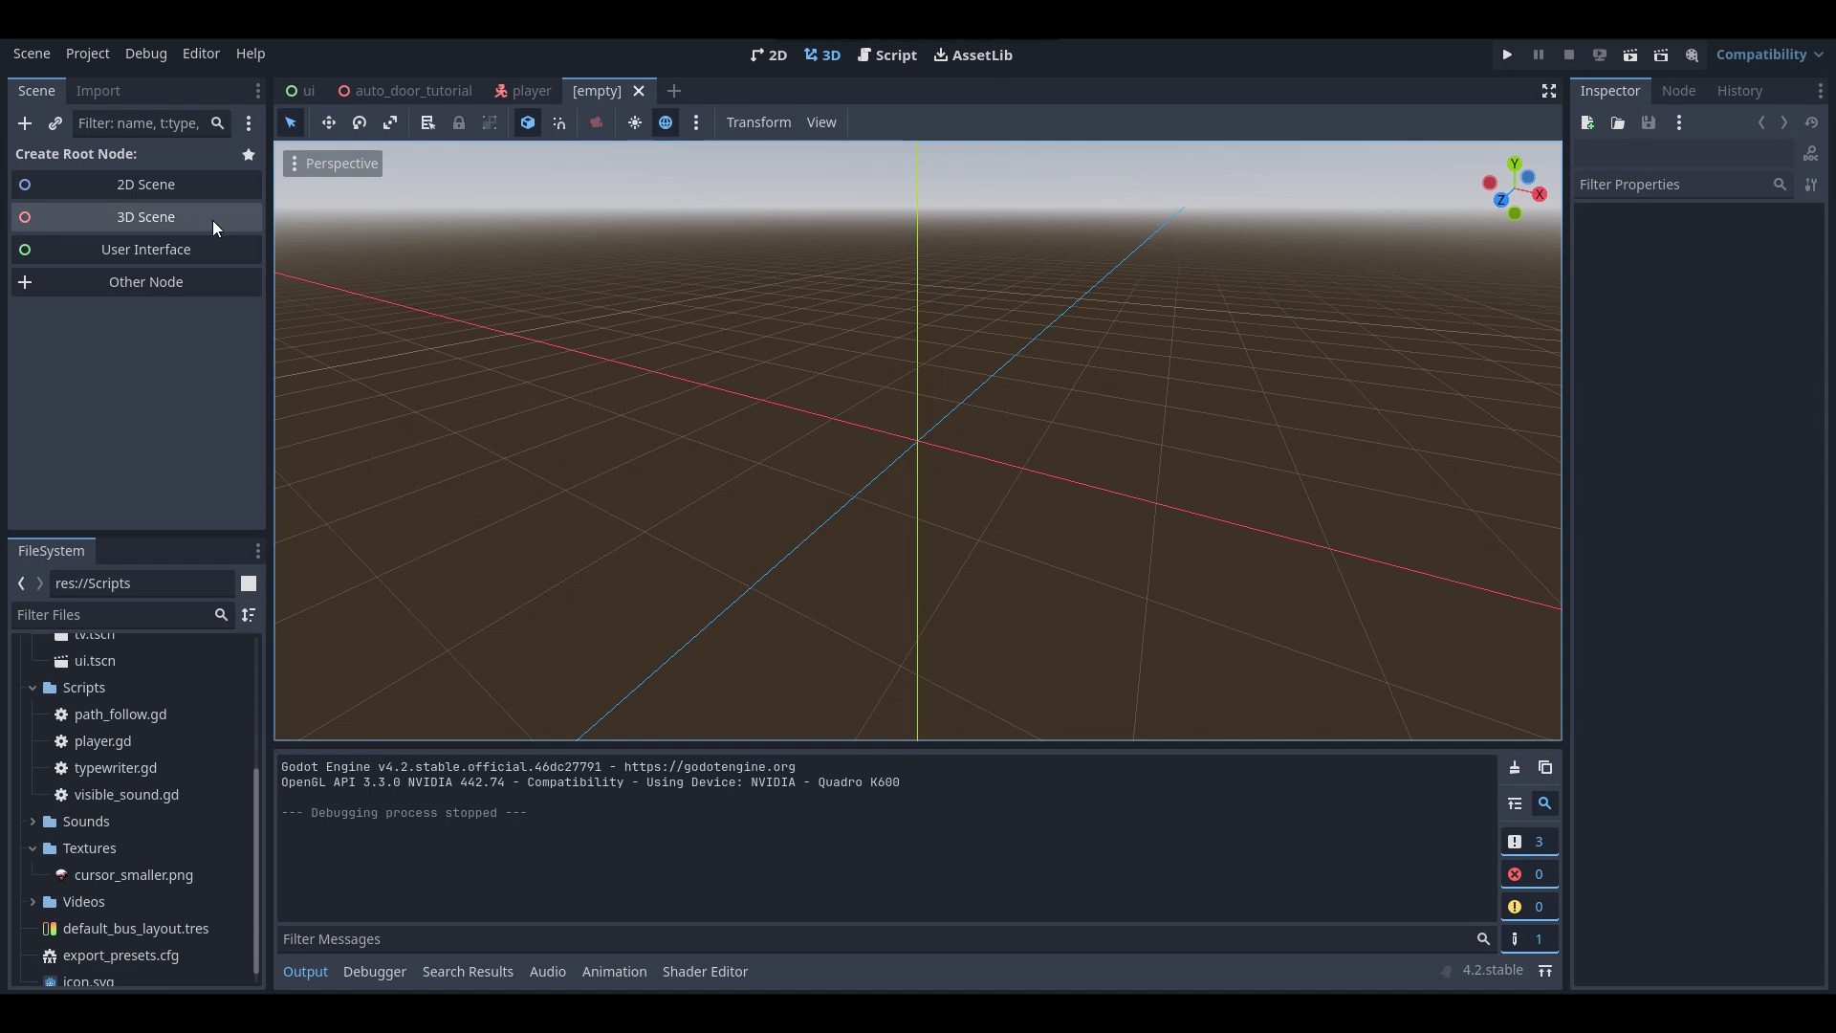
pyautogui.click(212, 218)
pyautogui.doubleClick(177, 165)
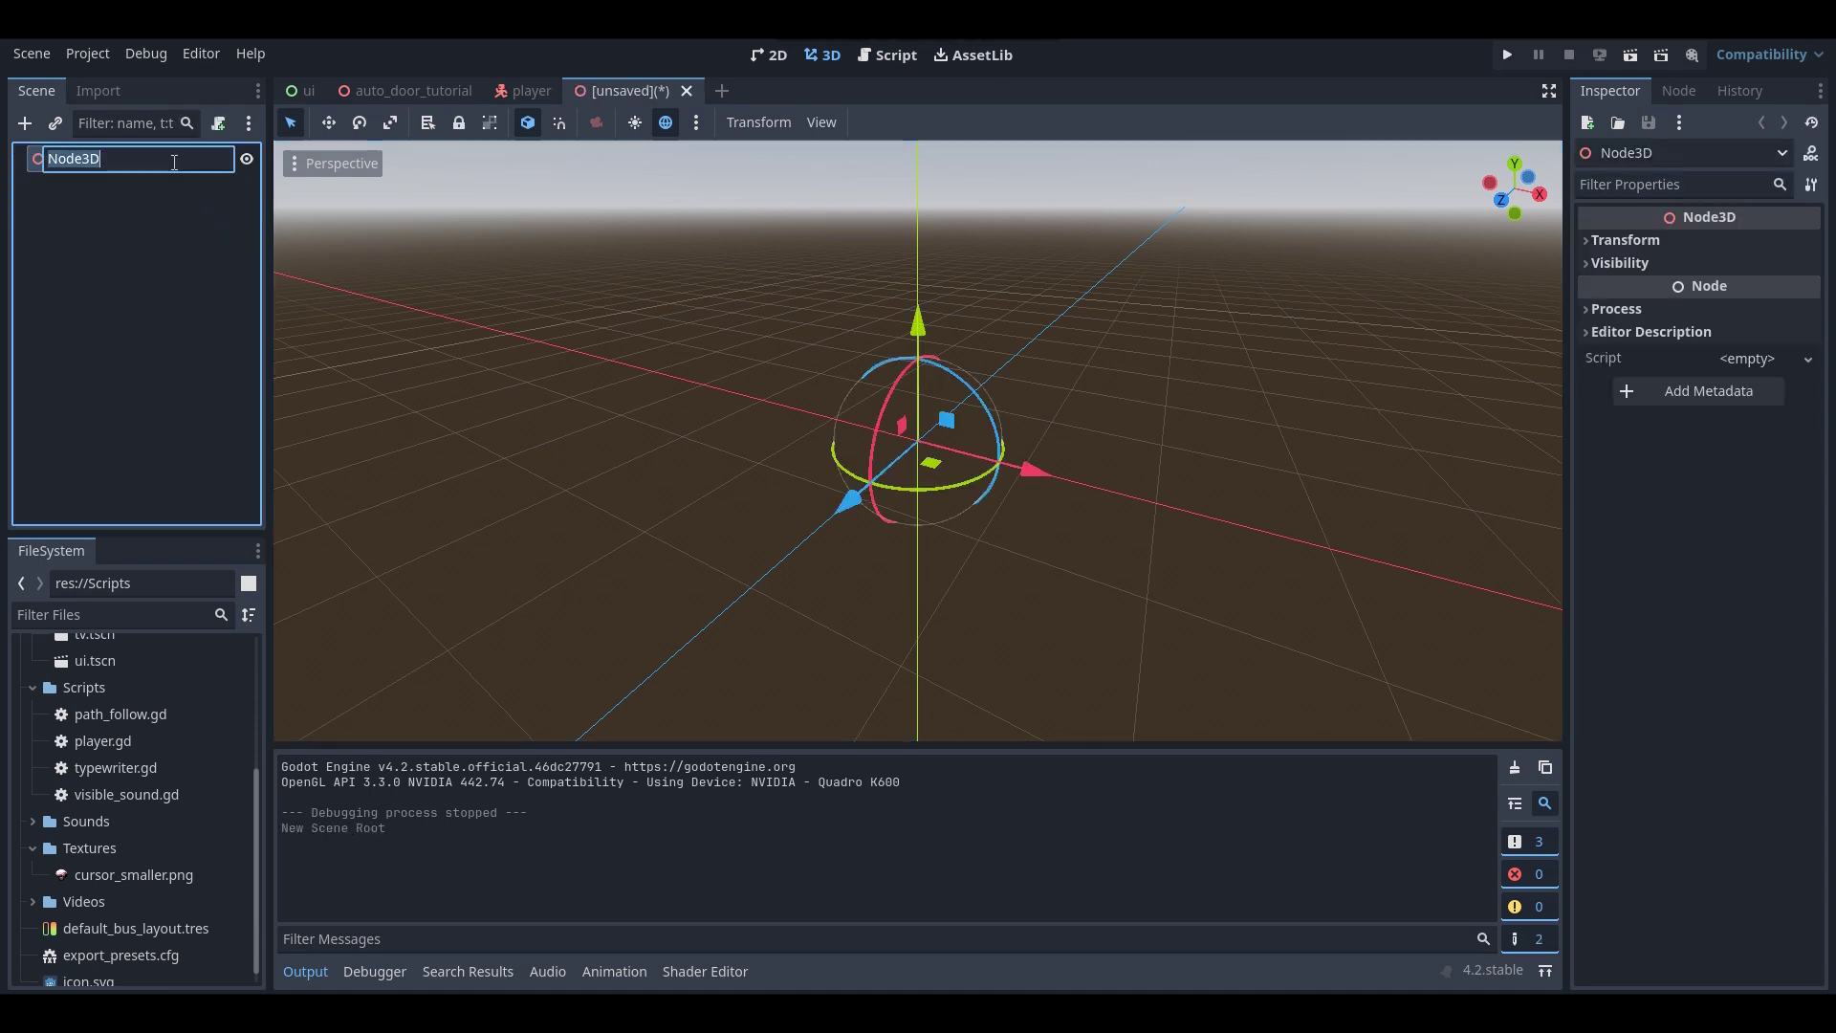
pyautogui.write('Auto_door')
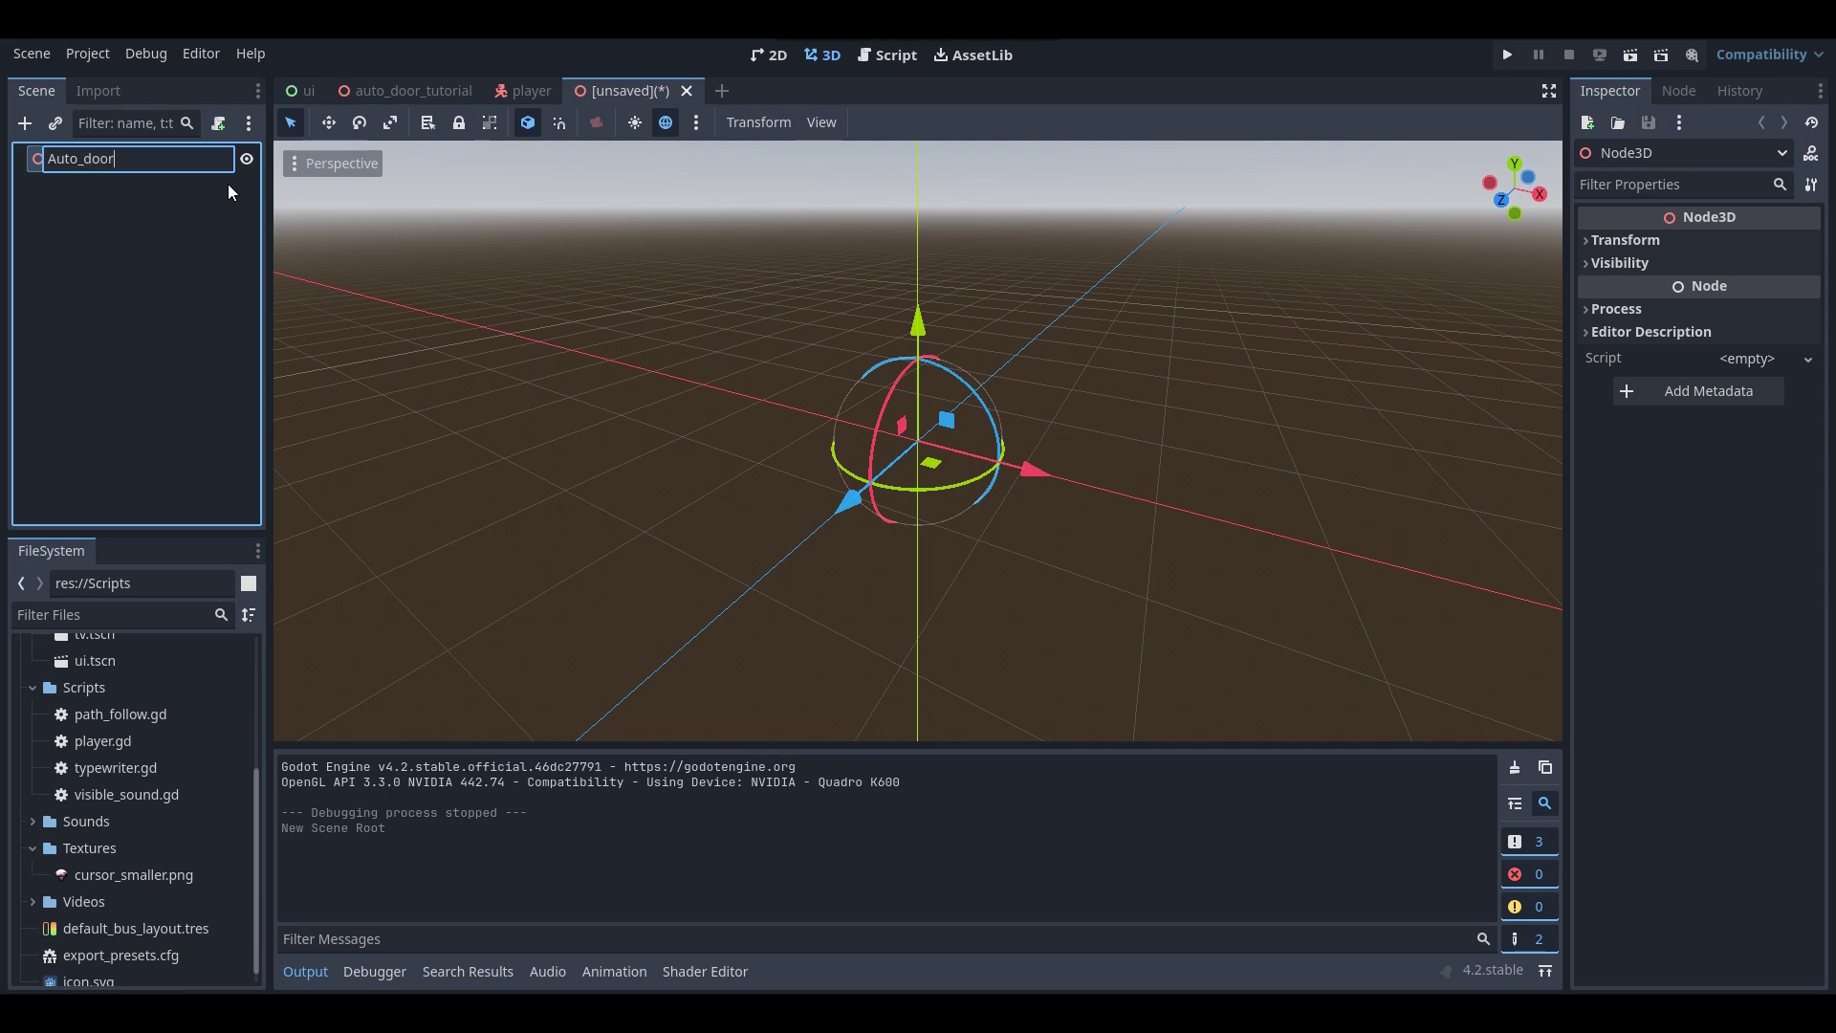
pyautogui.press('Return')
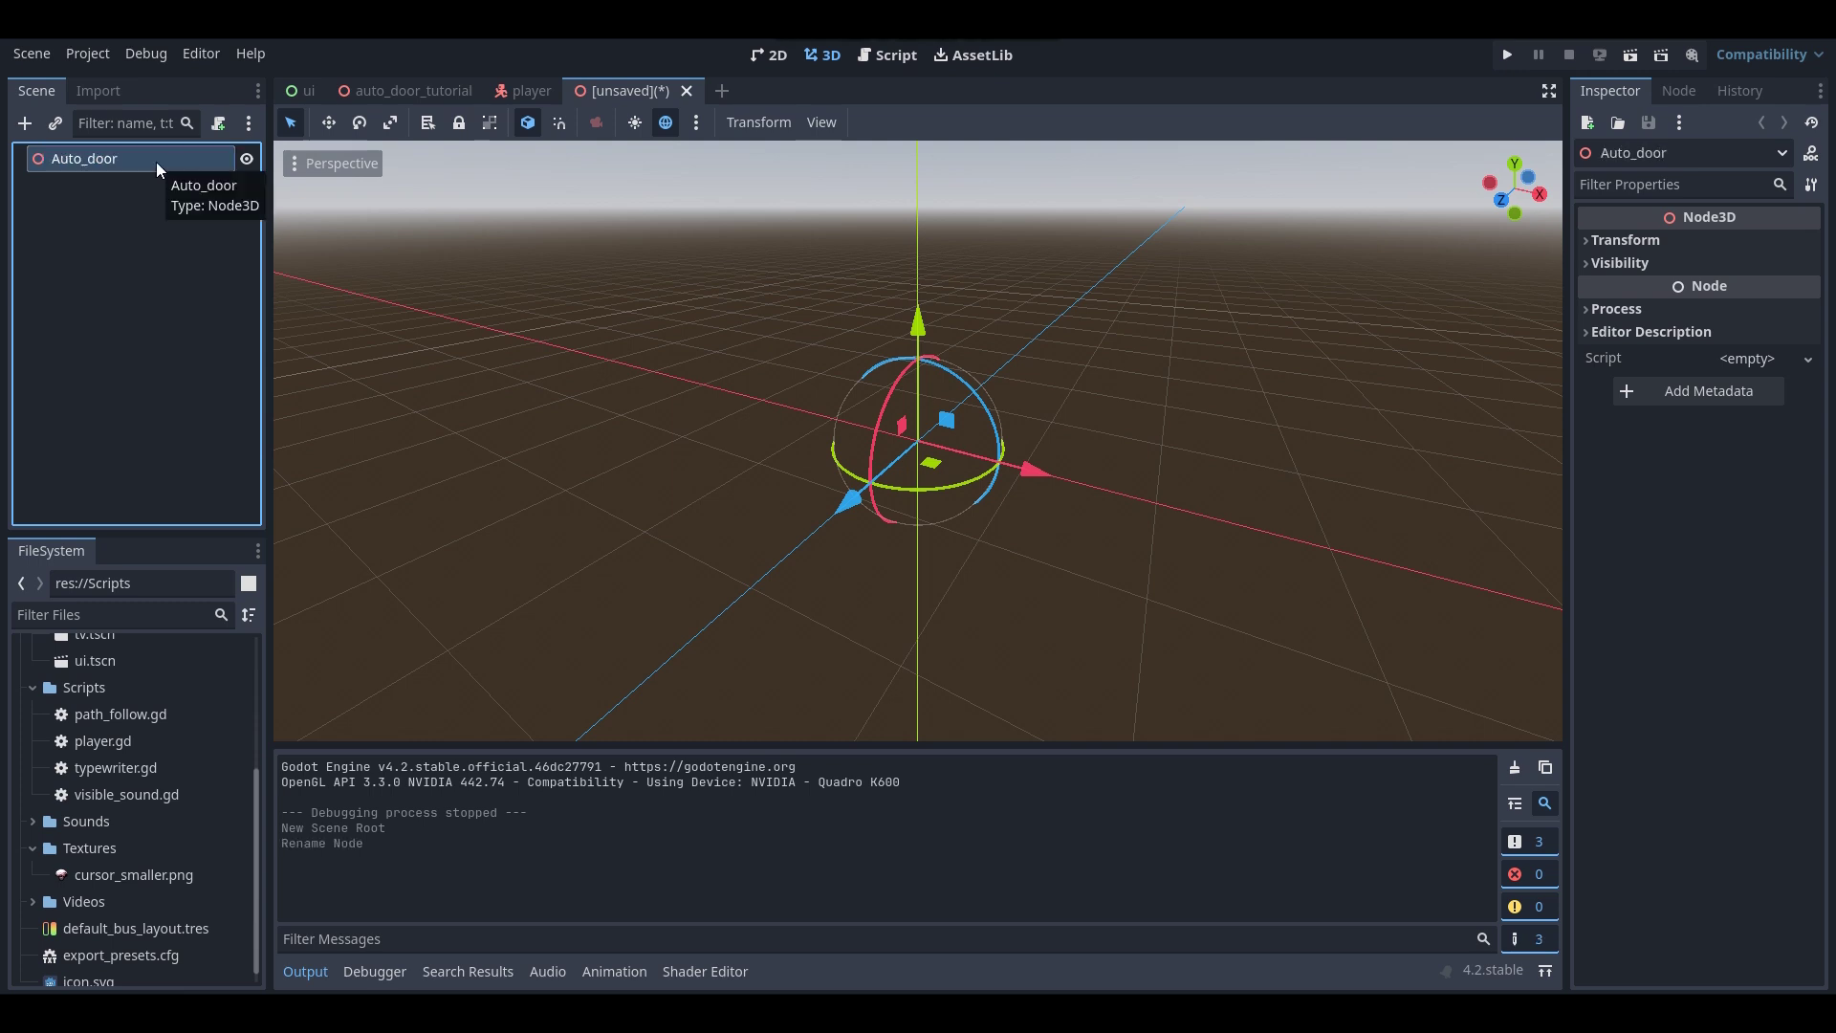
# - Add a StaticBody3D node as a child of the Auto_door root
pyautogui.rightClick(147, 164)
pyautogui.click(203, 176)
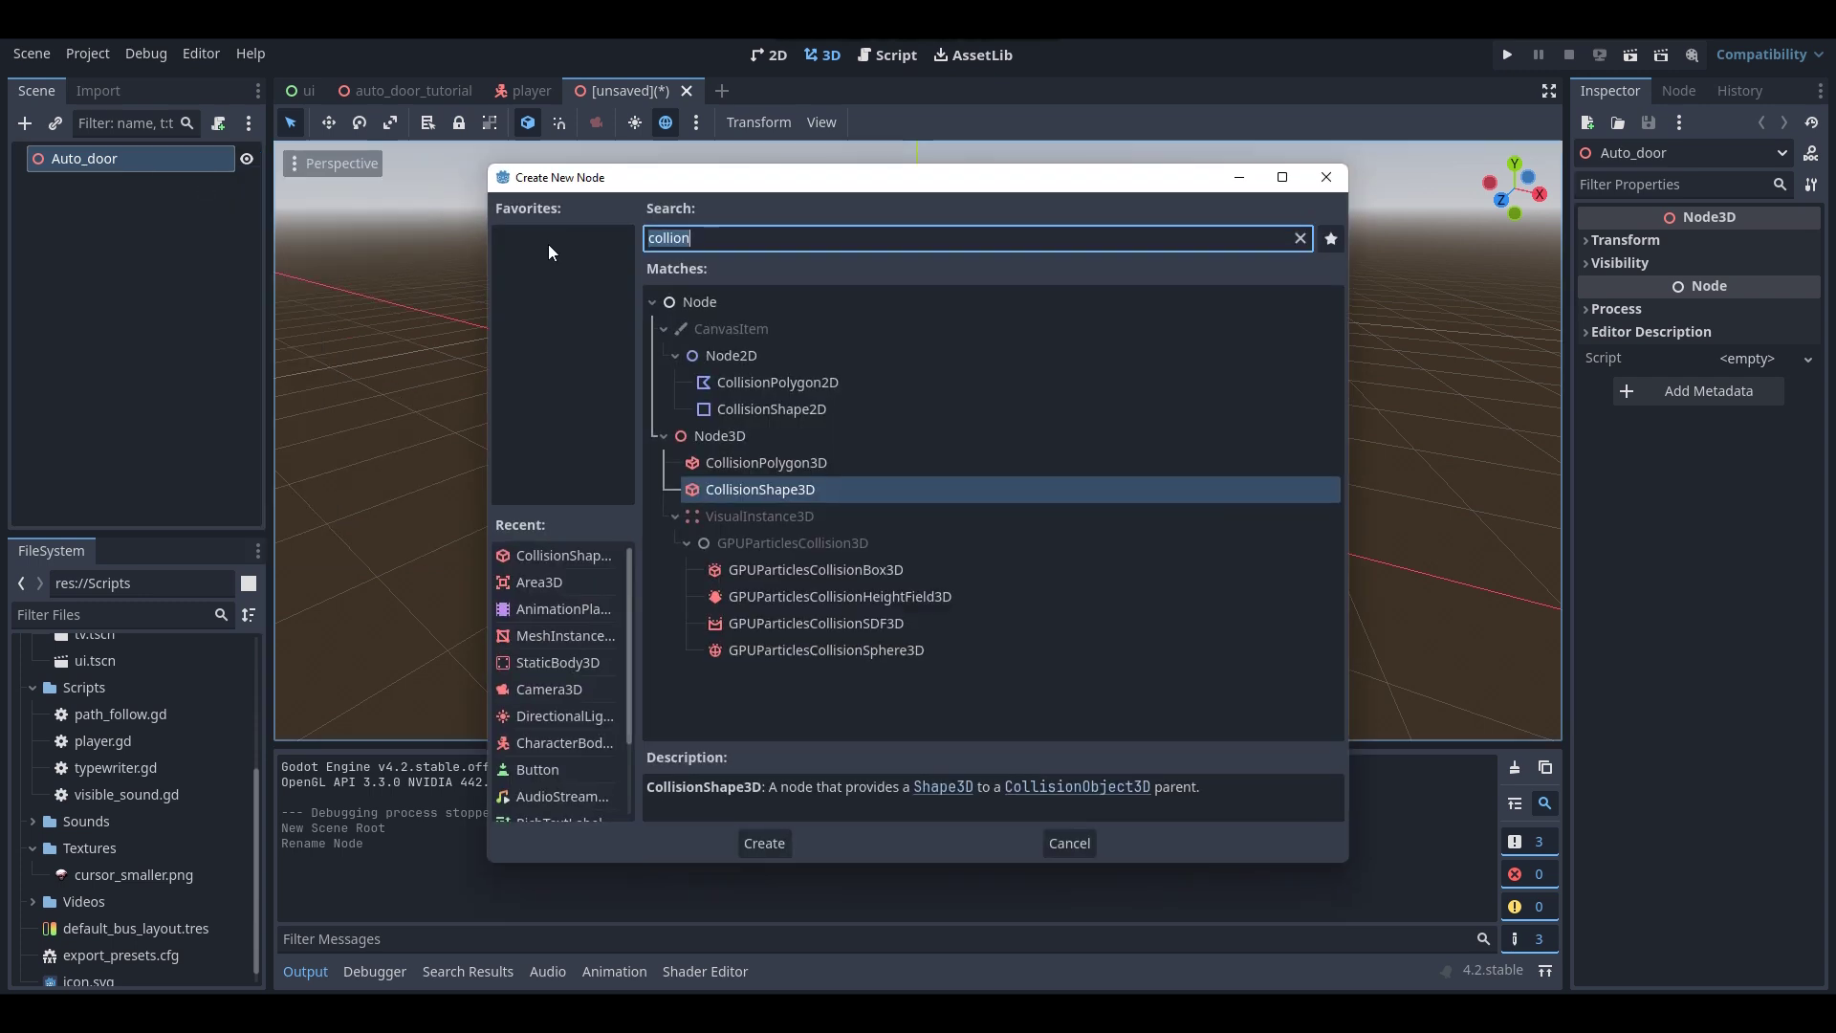
pyautogui.write('static')
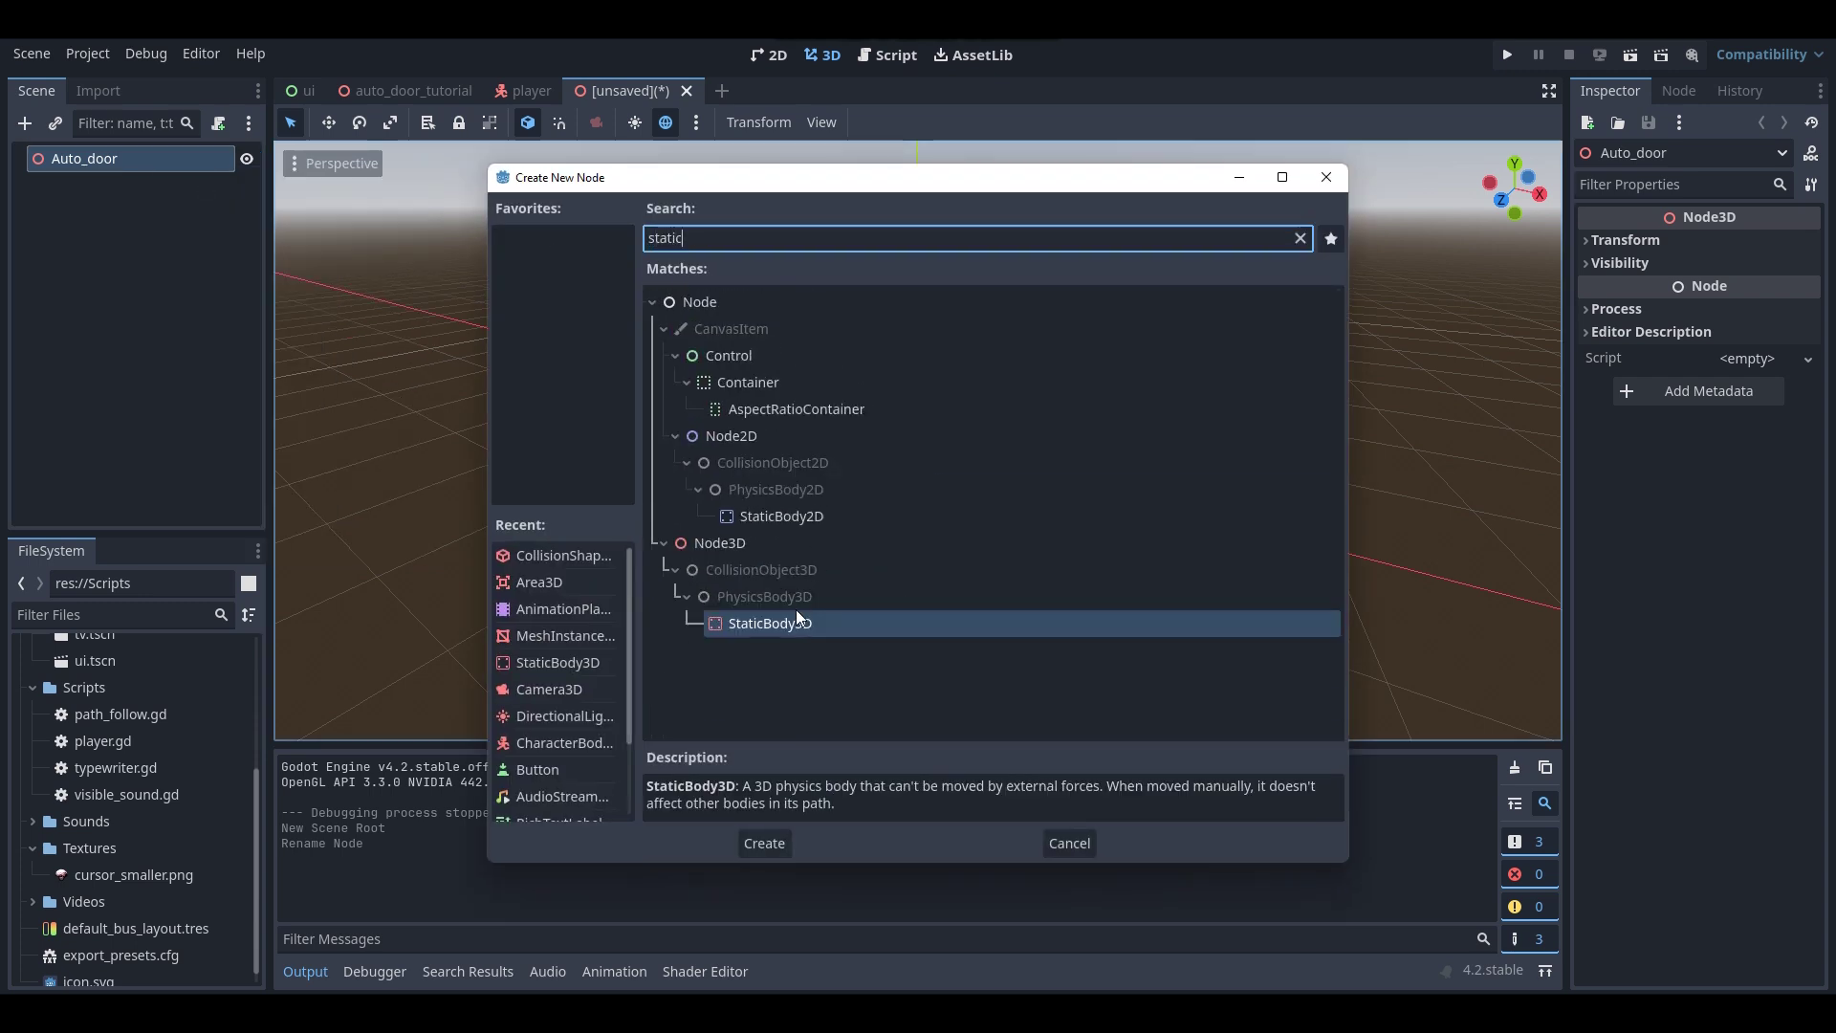
pyautogui.doubleClick(784, 624)
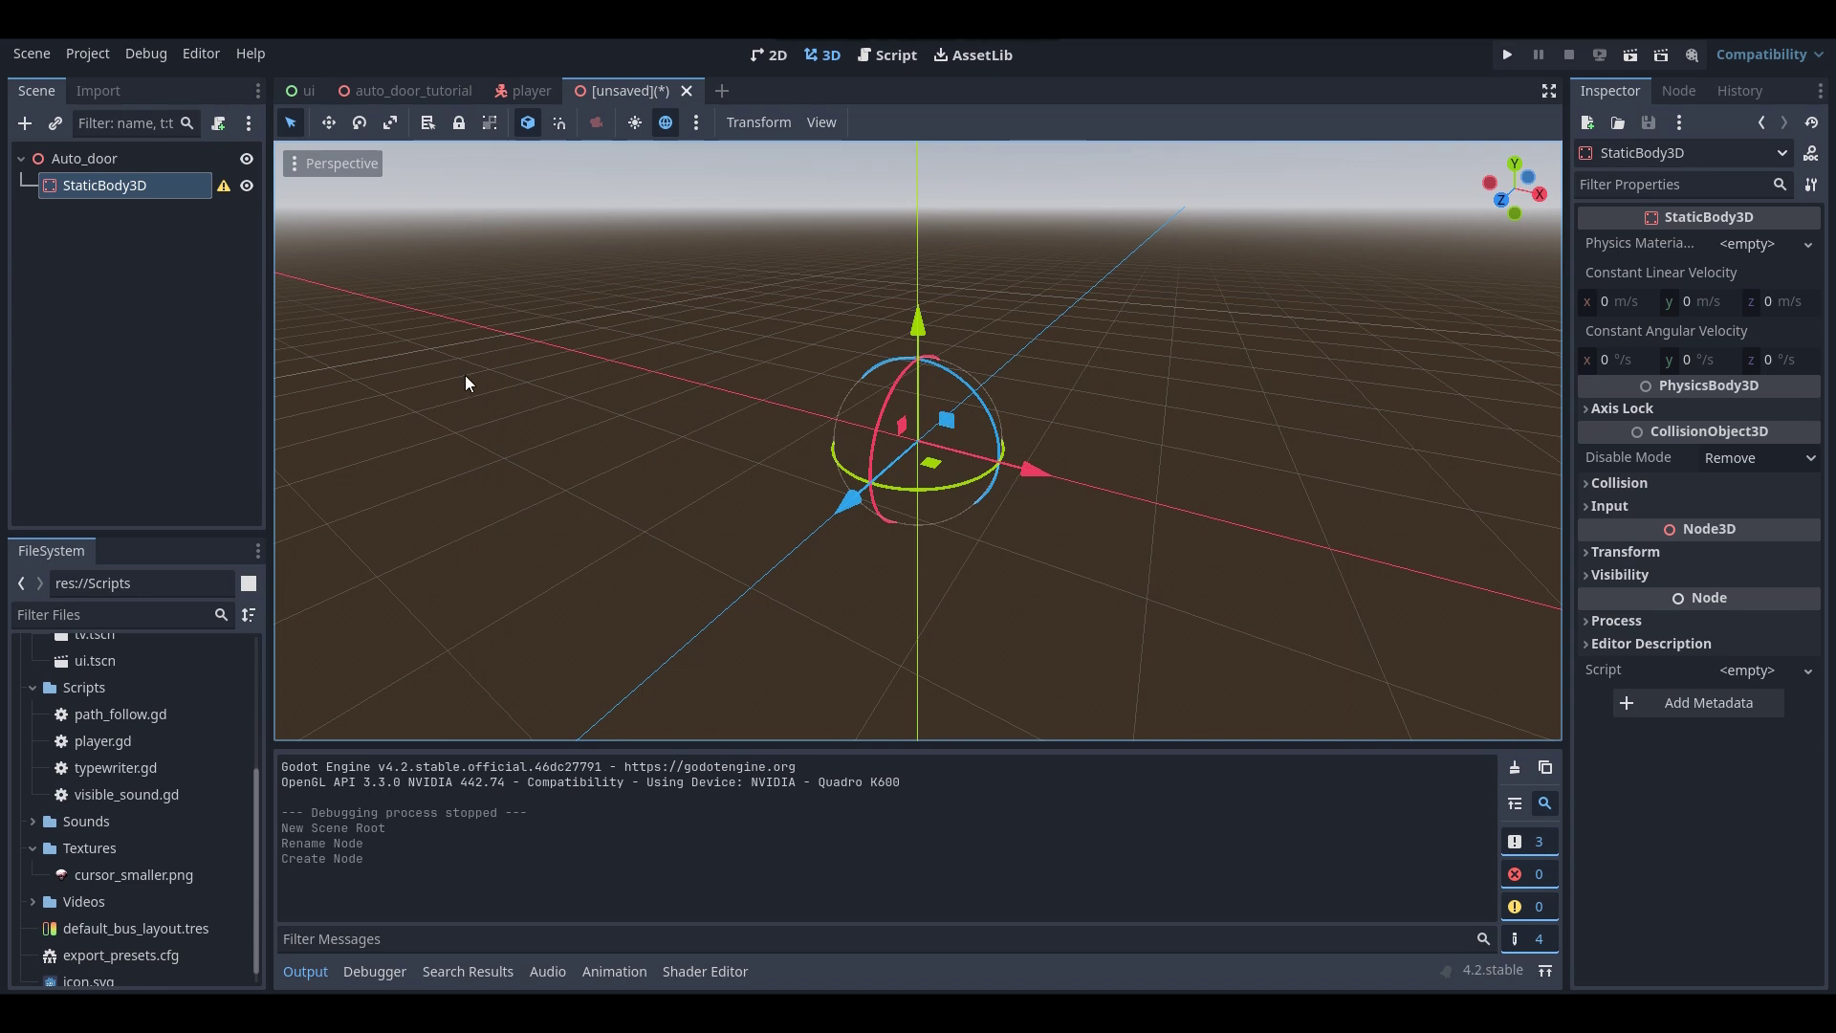
# - Add a CollisionShape3D node as a child of the StaticBody3D
pyautogui.rightClick(152, 186)
pyautogui.click(192, 199)
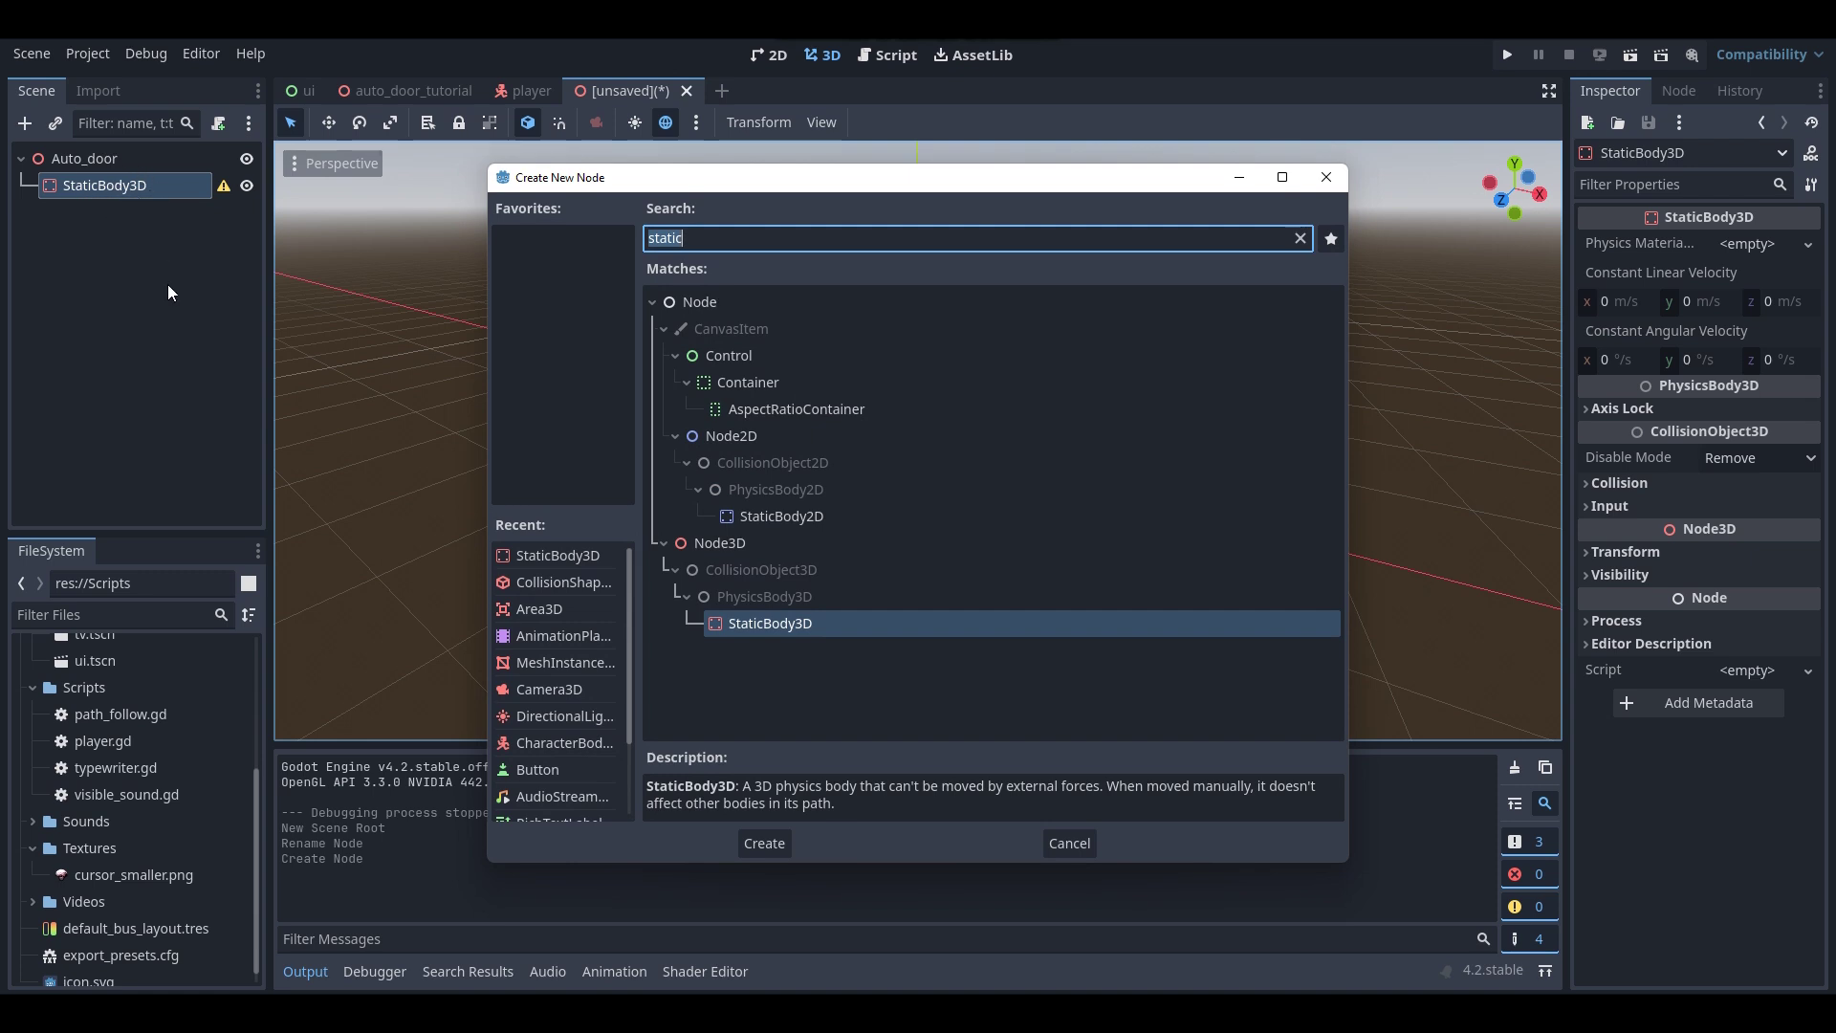
pyautogui.write('collis')
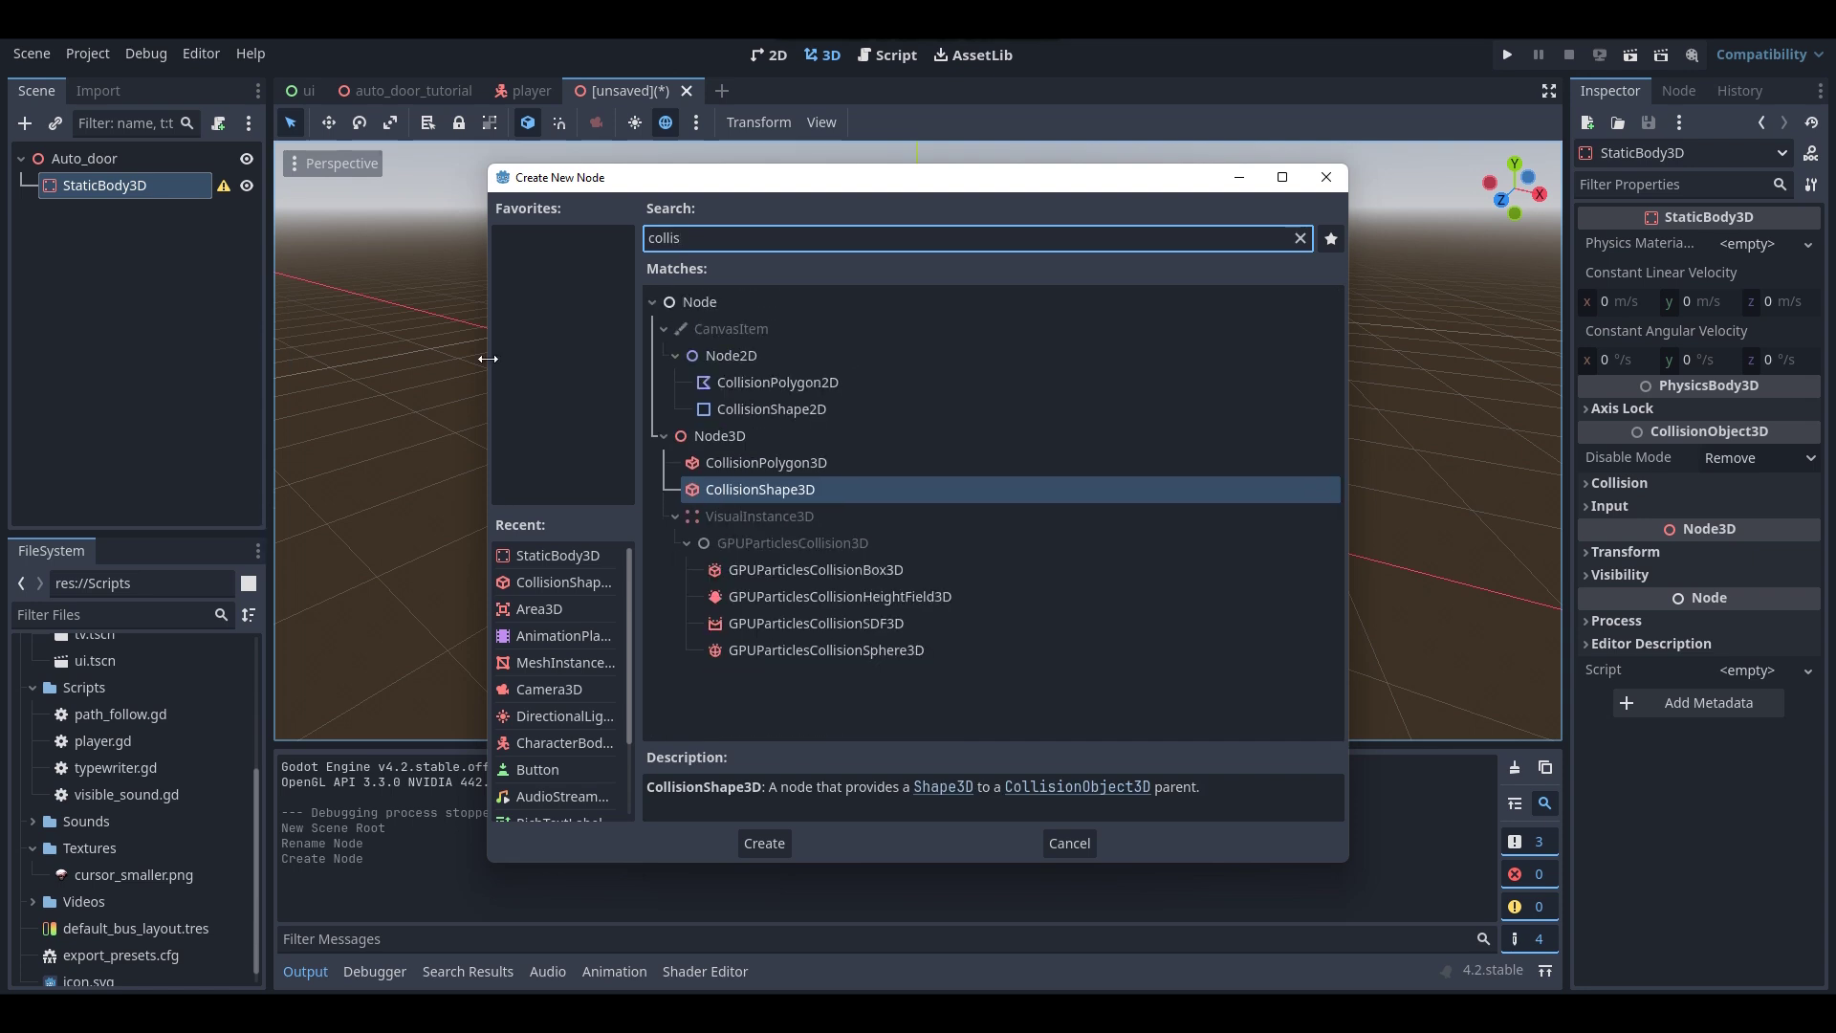
pyautogui.doubleClick(756, 497)
# - Assign a new box shape to the CollisionShape3D
pyautogui.moveTo(942, 502)
pyautogui.mouseDown(button='middle')
pyautogui.moveTo(851, 483)
pyautogui.moveTo(909, 515)
pyautogui.mouseUp(button='middle')
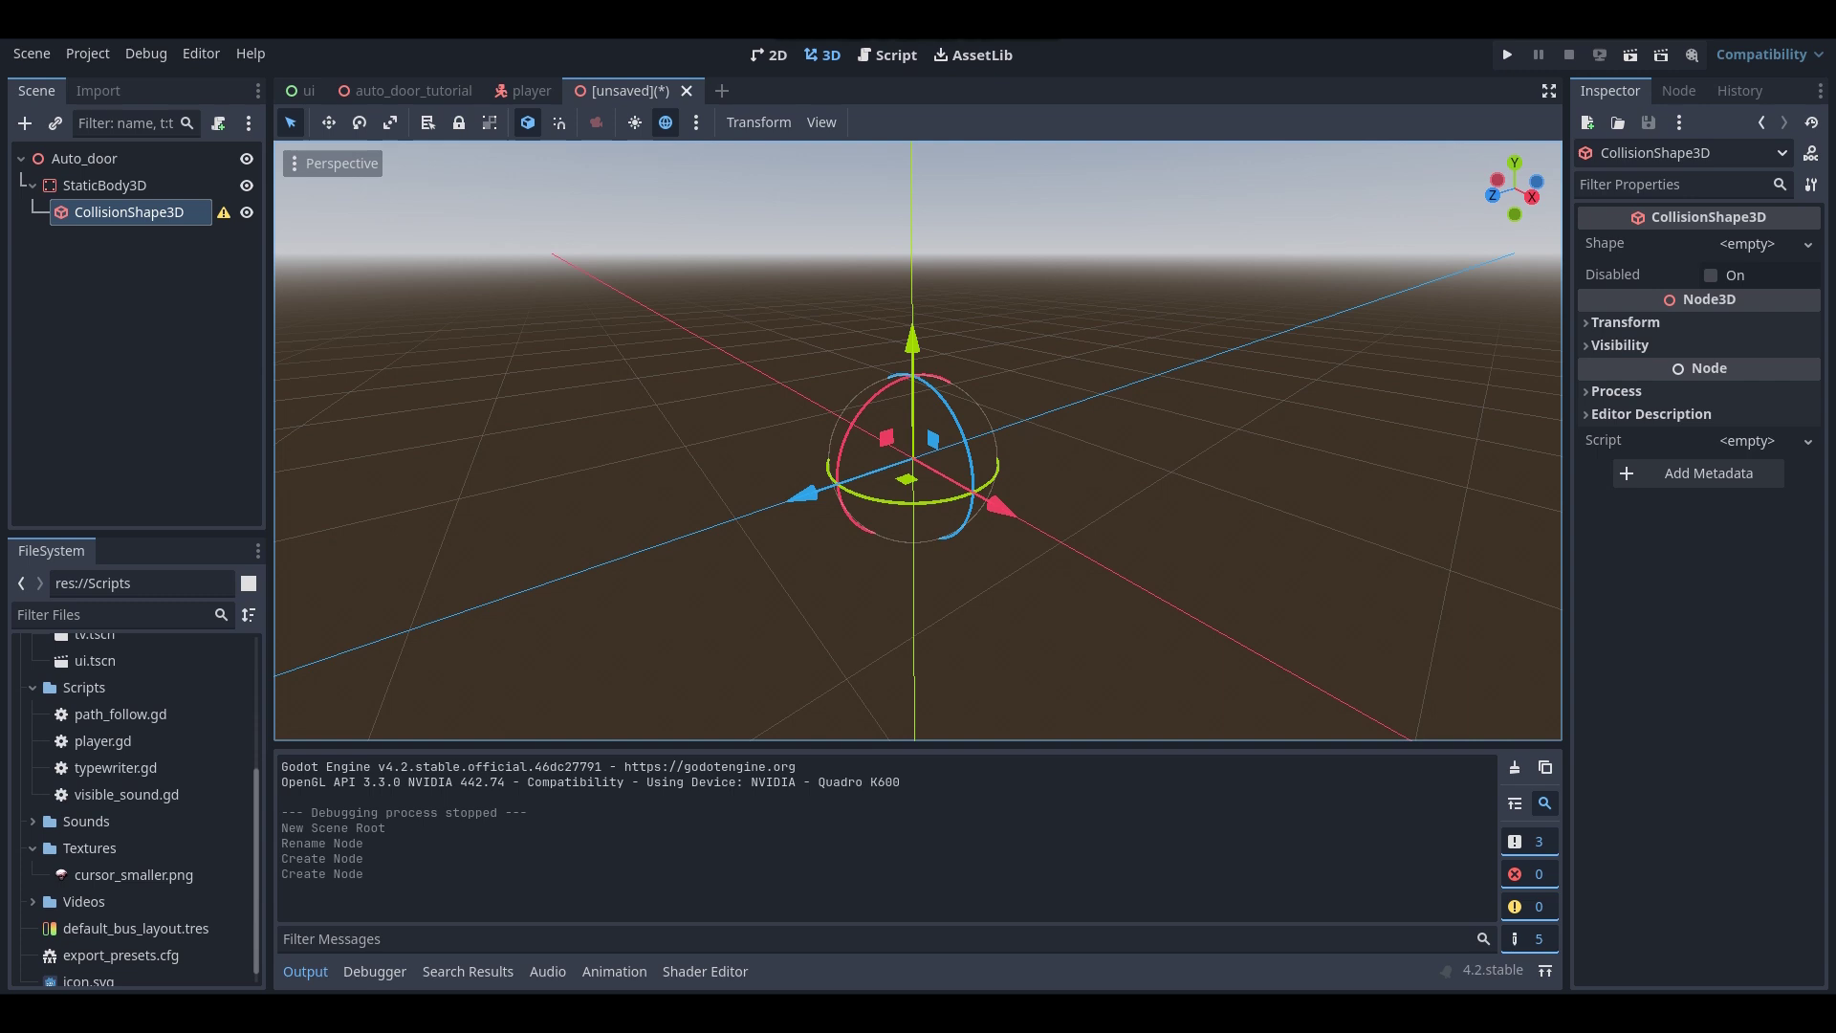
pyautogui.moveTo(931, 432); pyautogui.dragTo(908, 413, button='middle')
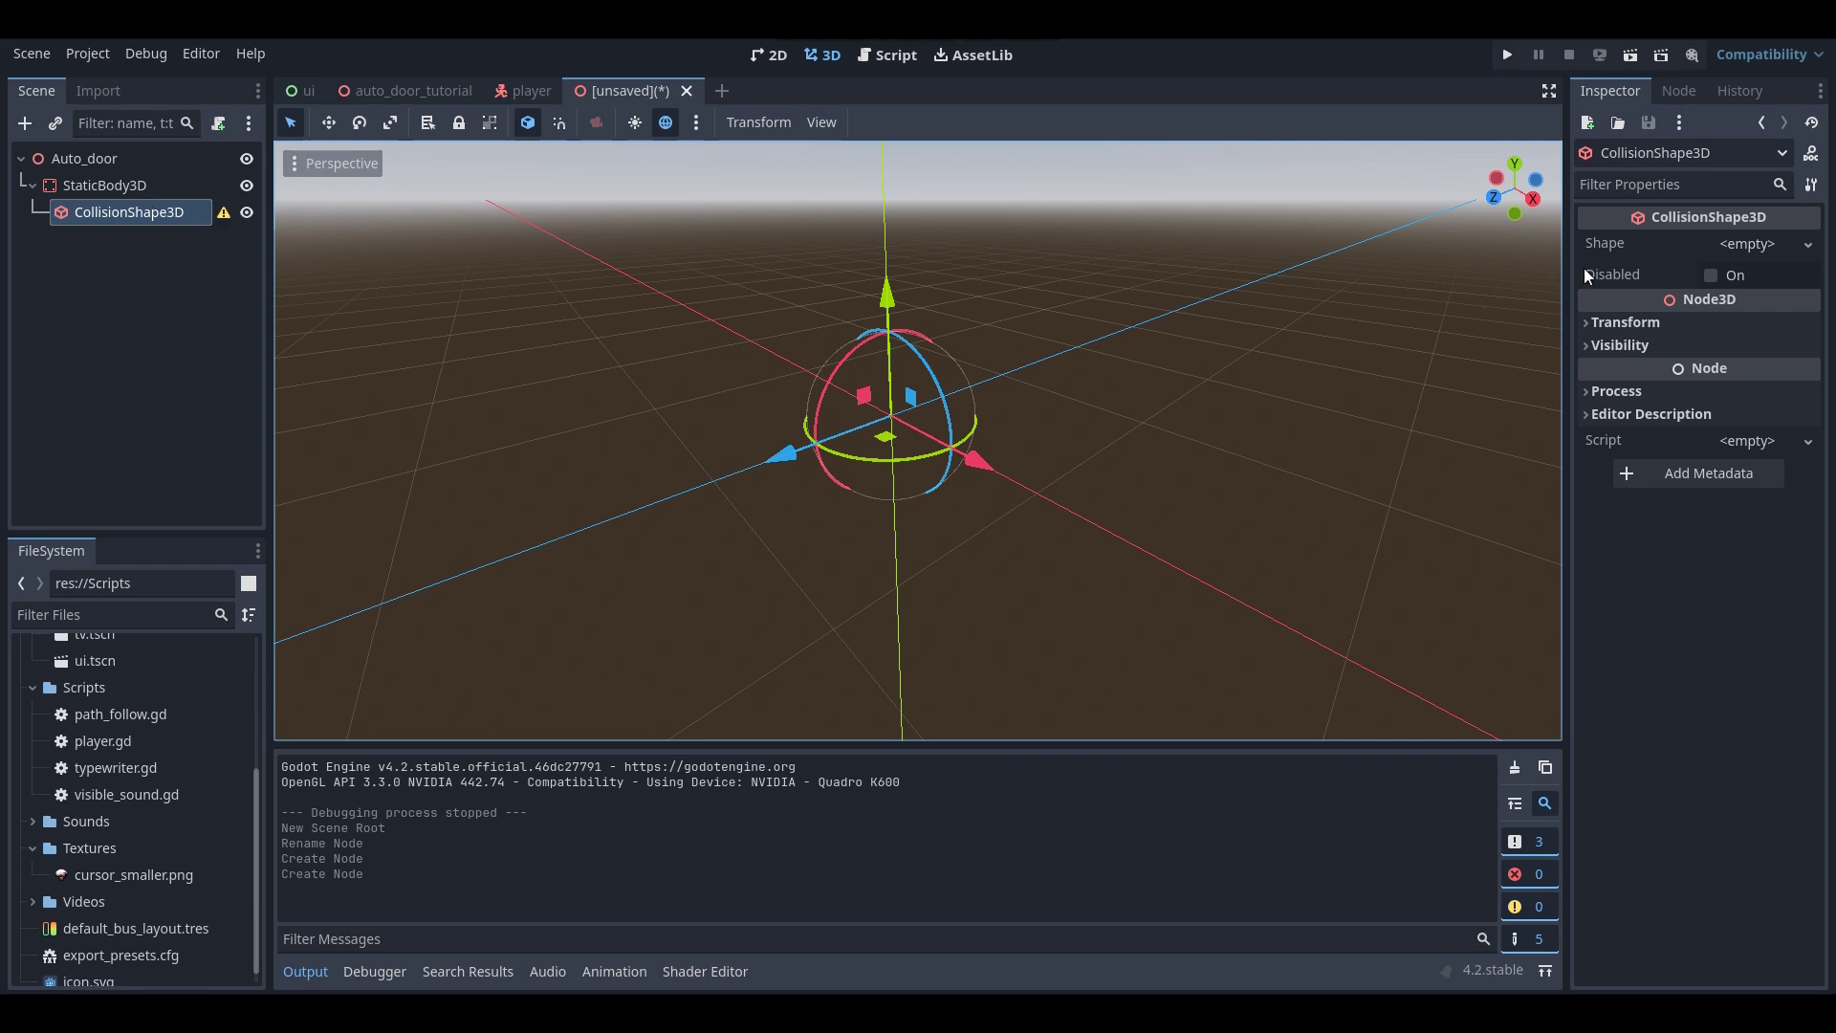
pyautogui.click(1729, 248)
pyautogui.click(1697, 325)
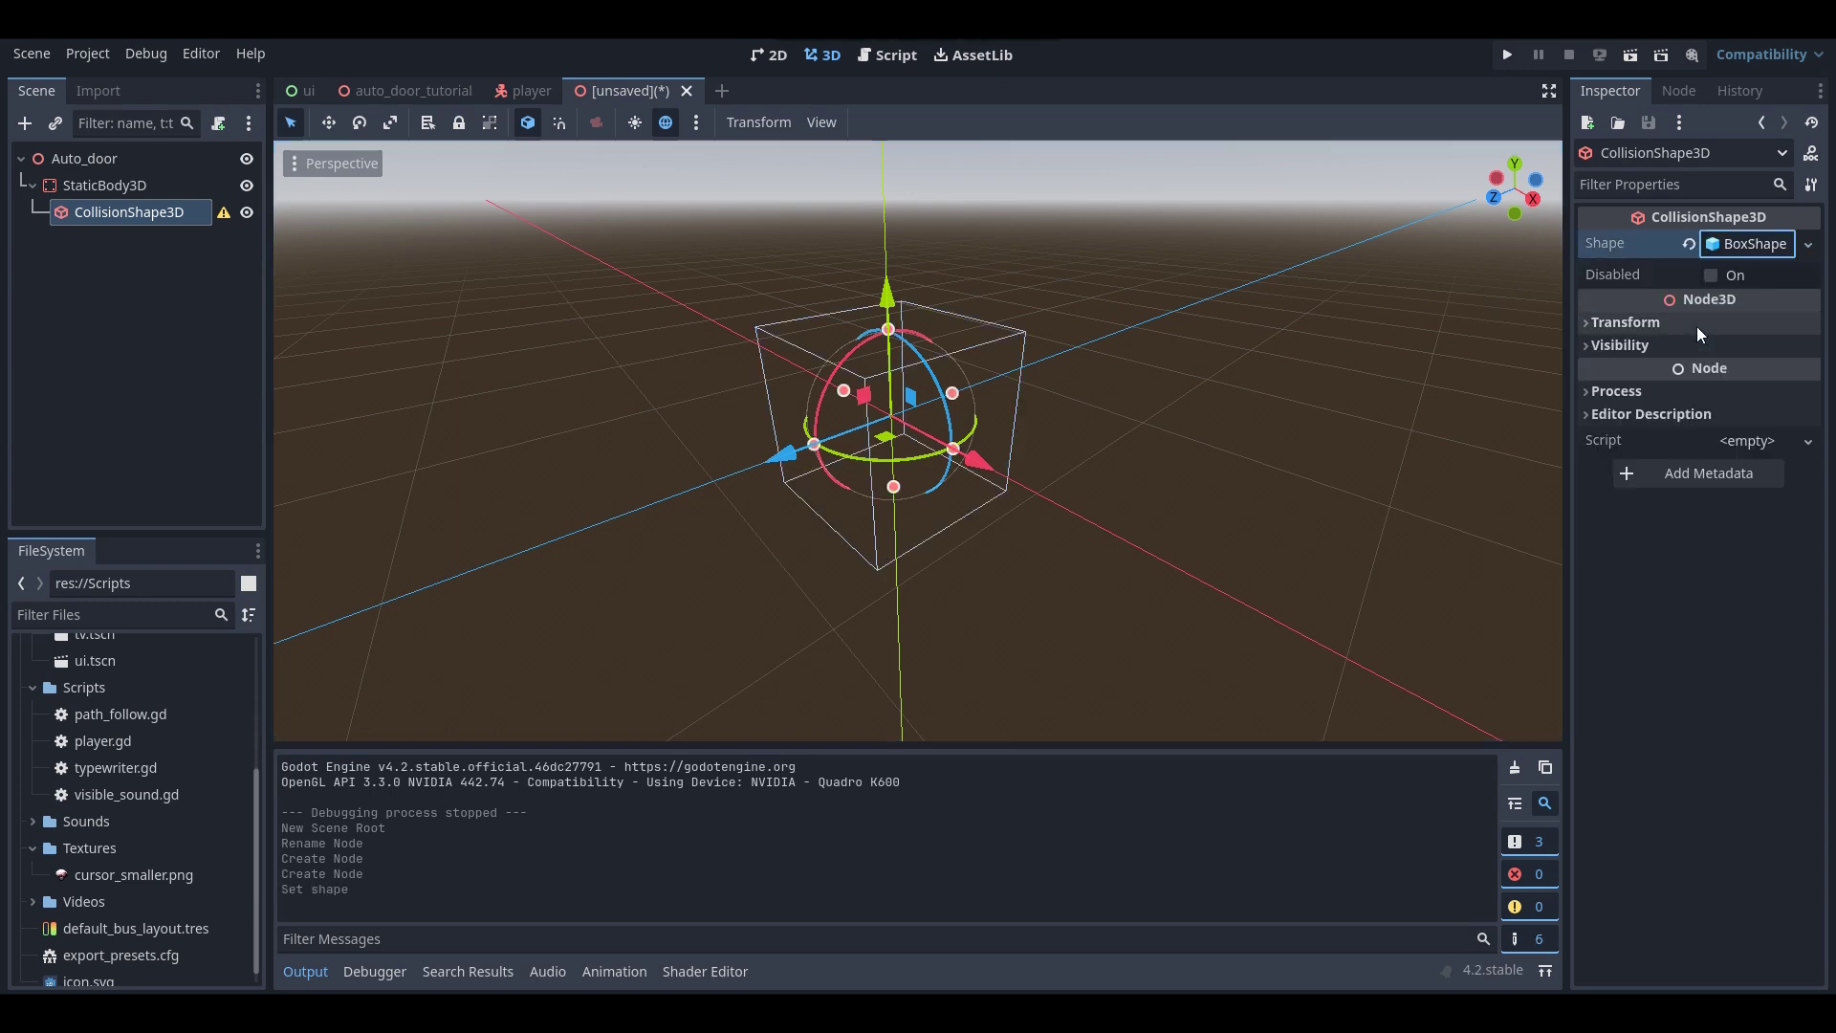
pyautogui.press('w')
pyautogui.moveTo(1060, 326)
pyautogui.mouseDown(button='right')
pyautogui.moveTo(1060, 292)
pyautogui.moveTo(1059, 326)
pyautogui.mouseUp(button='right')
pyautogui.moveTo(1060, 333); pyautogui.dragTo(1009, 342, button='middle')
pyautogui.moveTo(1060, 325)
pyautogui.mouseDown(button='right')
pyautogui.moveTo(1042, 331)
pyautogui.moveTo(1060, 325)
pyautogui.mouseUp(button='right')
pyautogui.press('s')
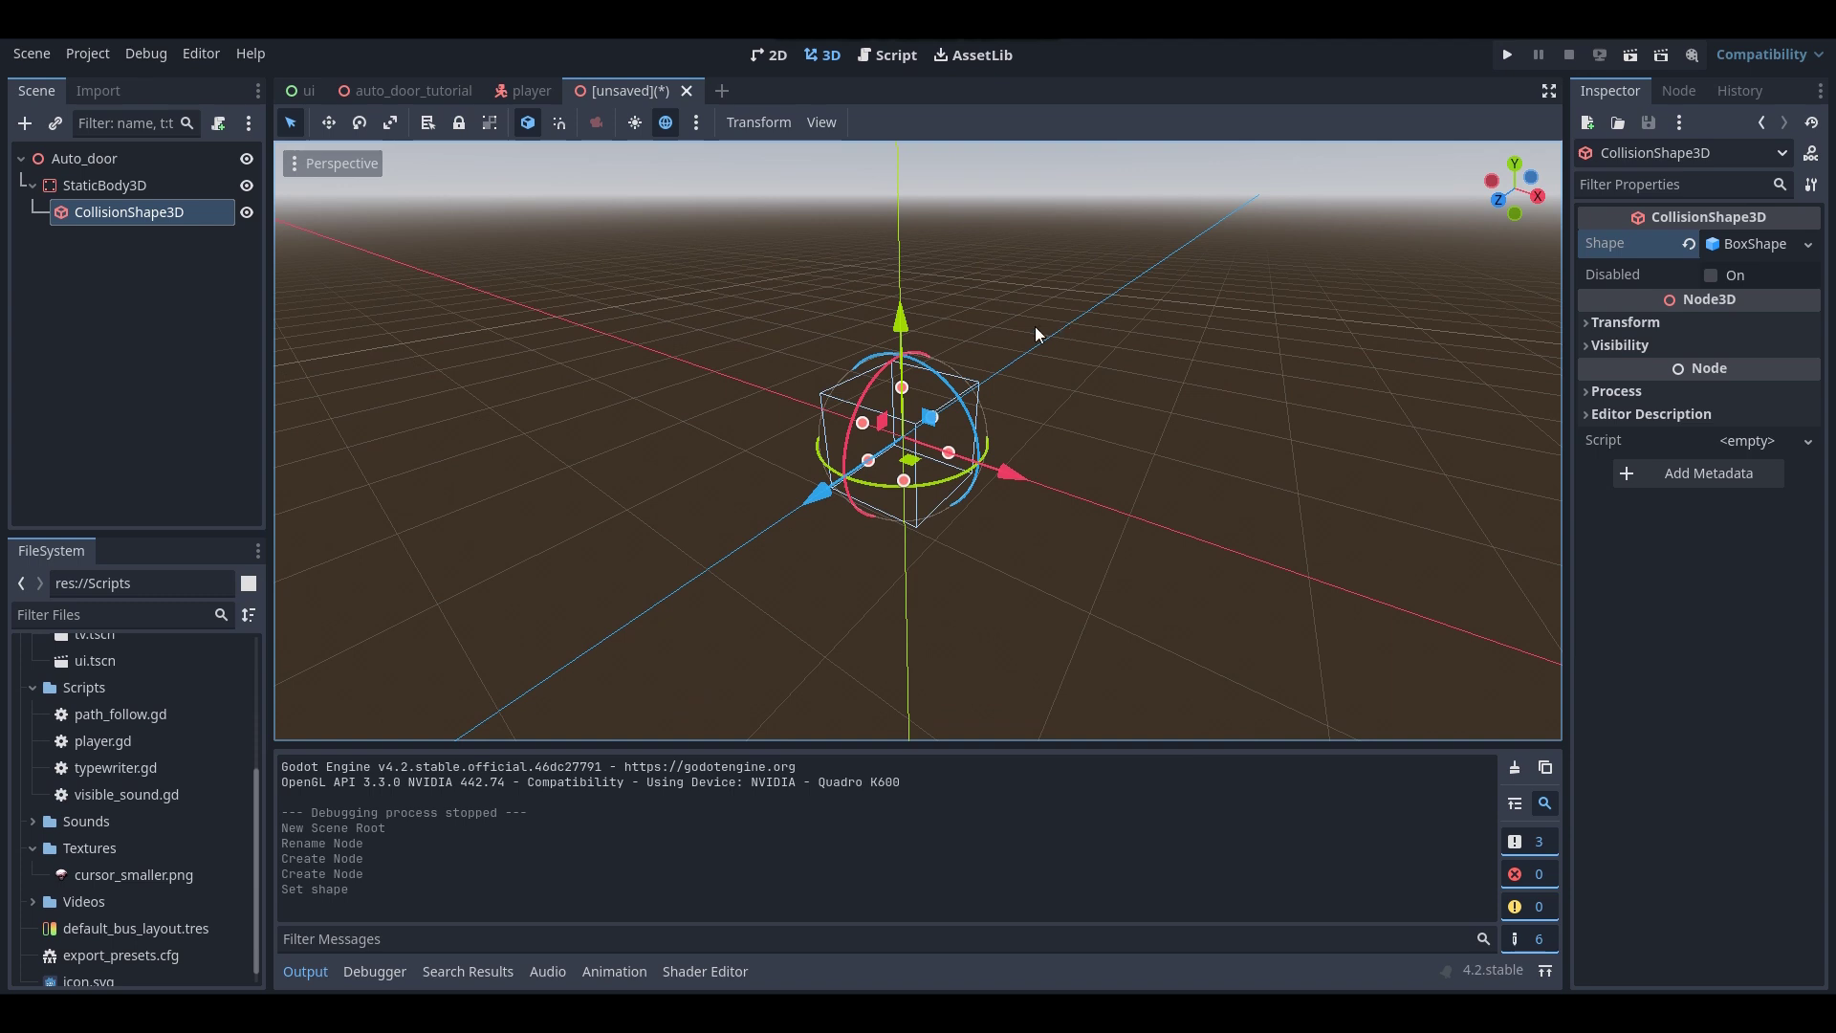
# - Add a MeshInstance3D node as a child of the StaticBody3D
pyautogui.click(84, 188)
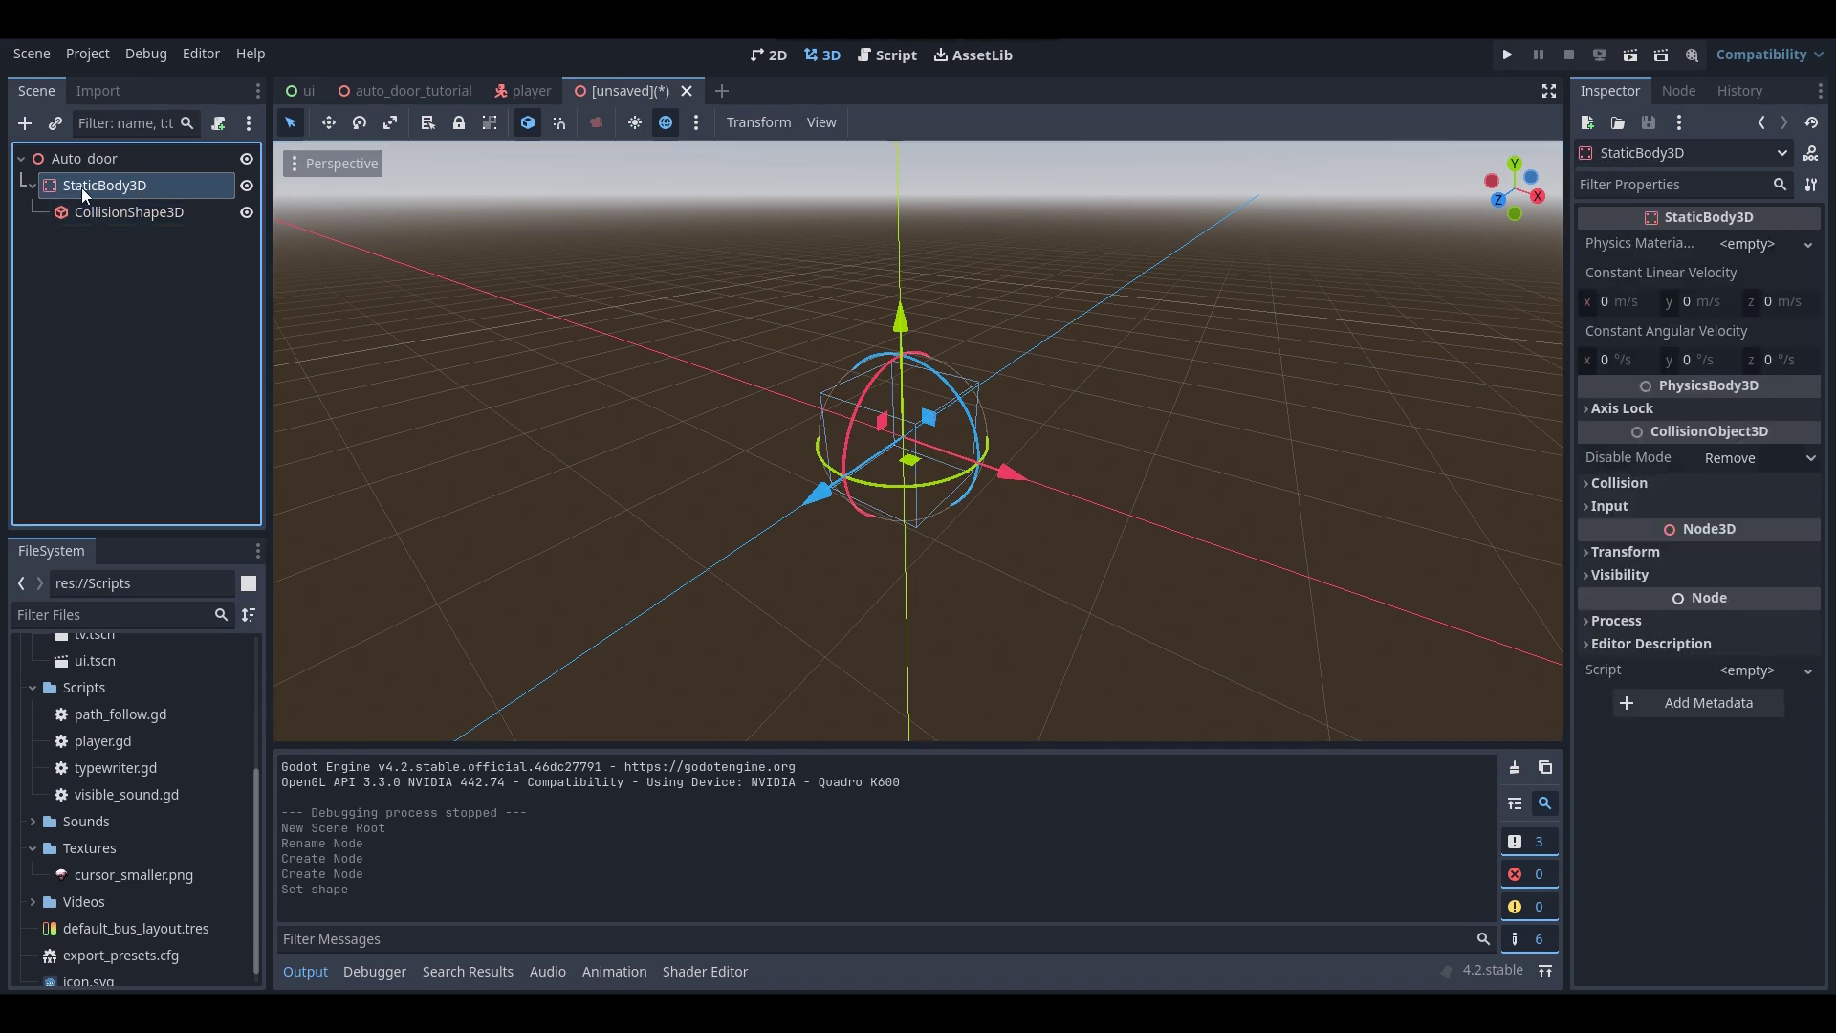
pyautogui.rightClick(169, 182)
pyautogui.click(209, 199)
pyautogui.write('mesh')
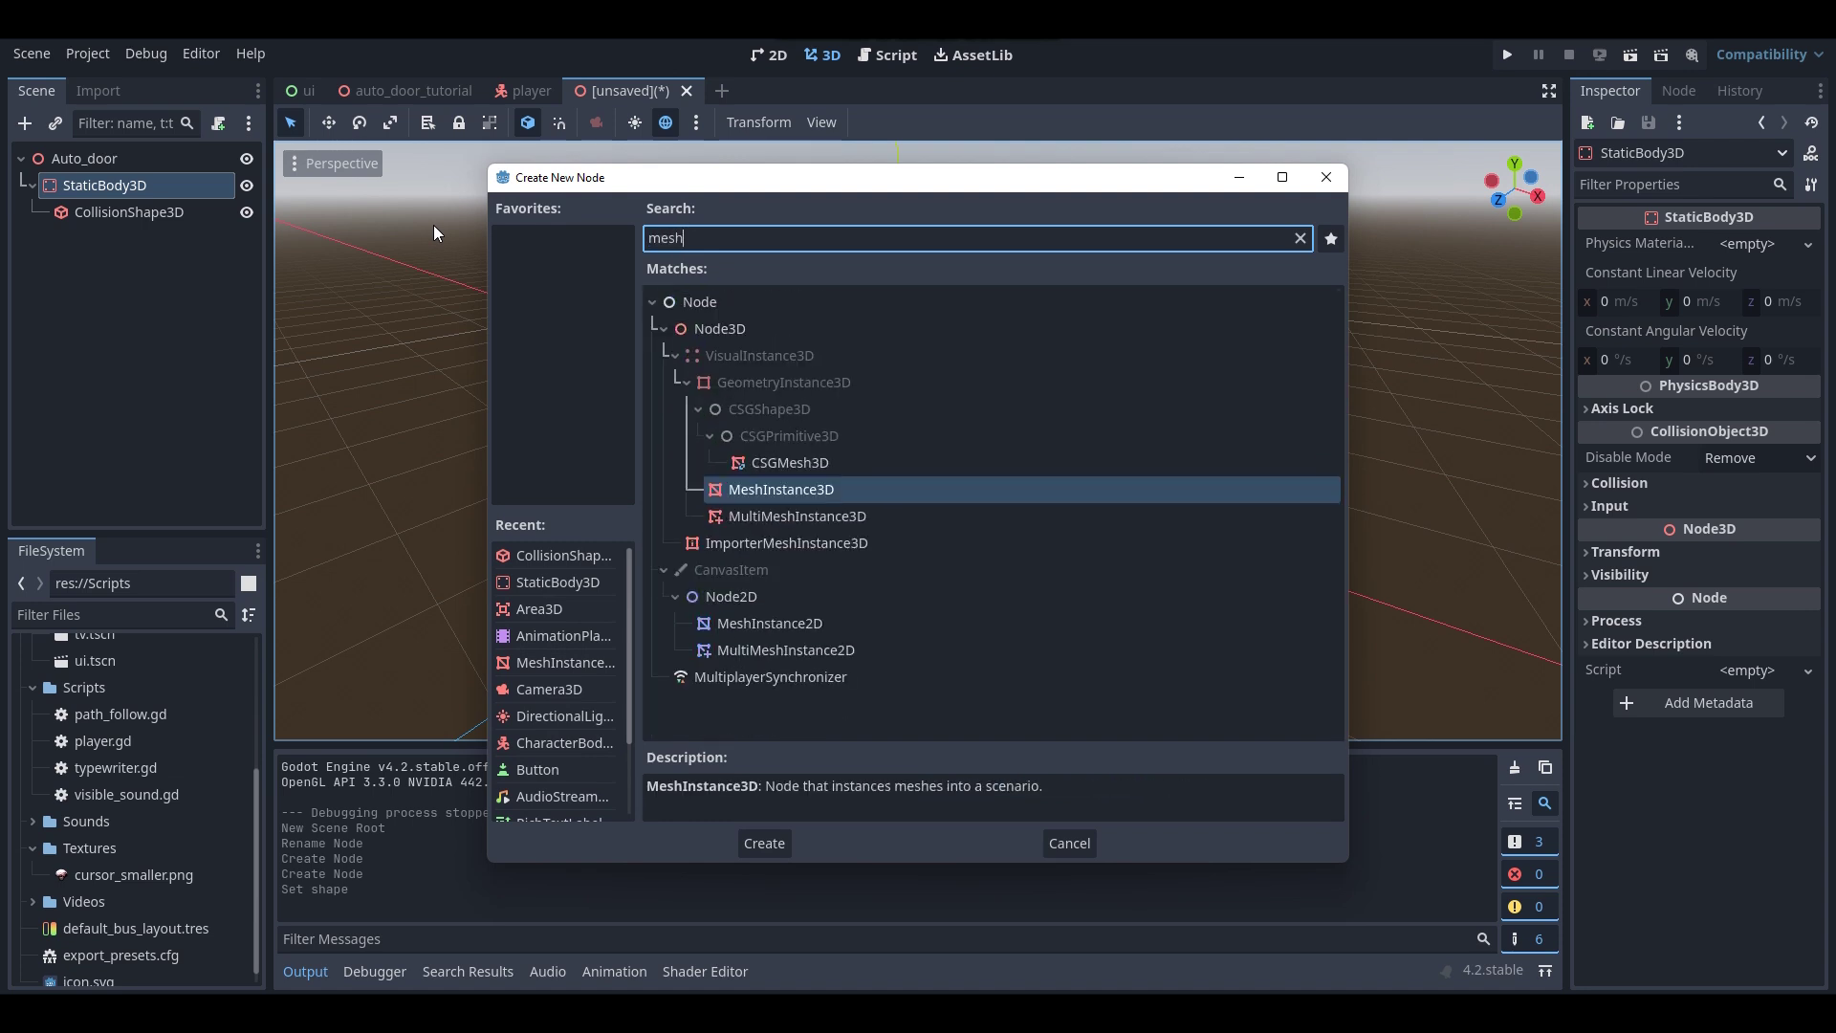
pyautogui.doubleClick(753, 491)
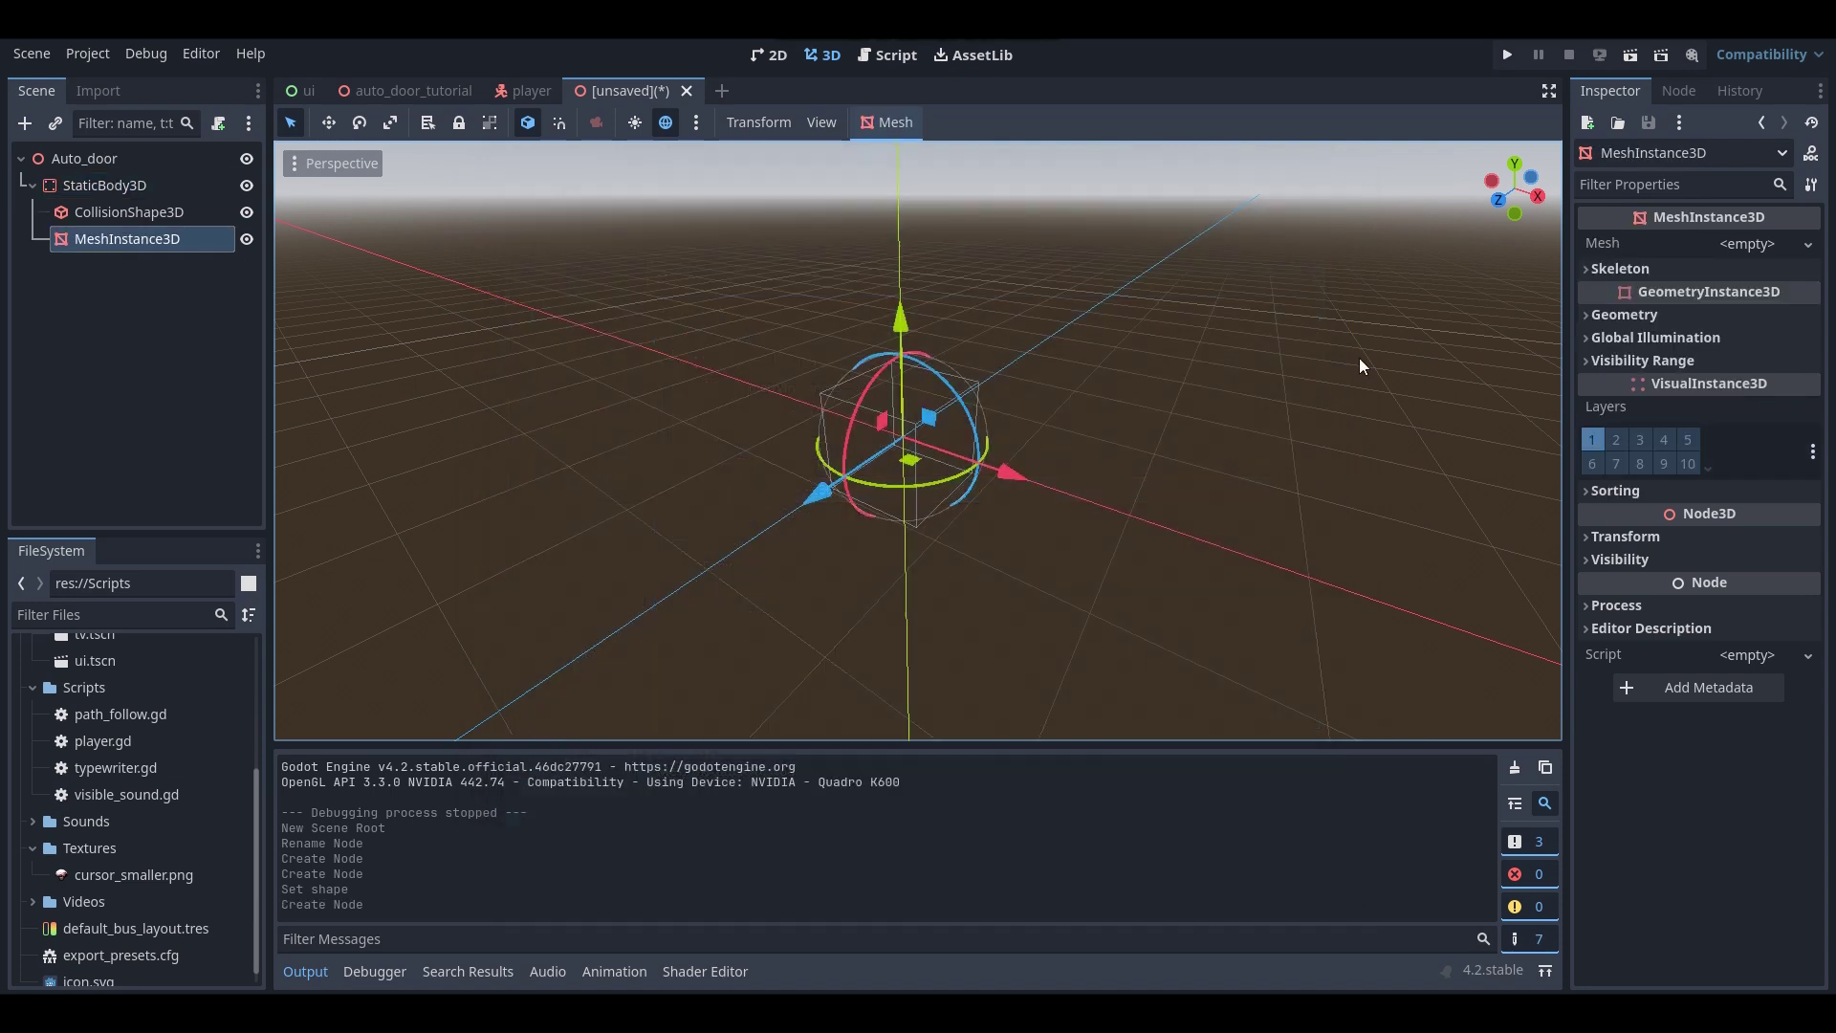
# - Give the MeshInstance3D a new BoxMesh and inspect the resulting cube from several sides
pyautogui.click(1747, 243)
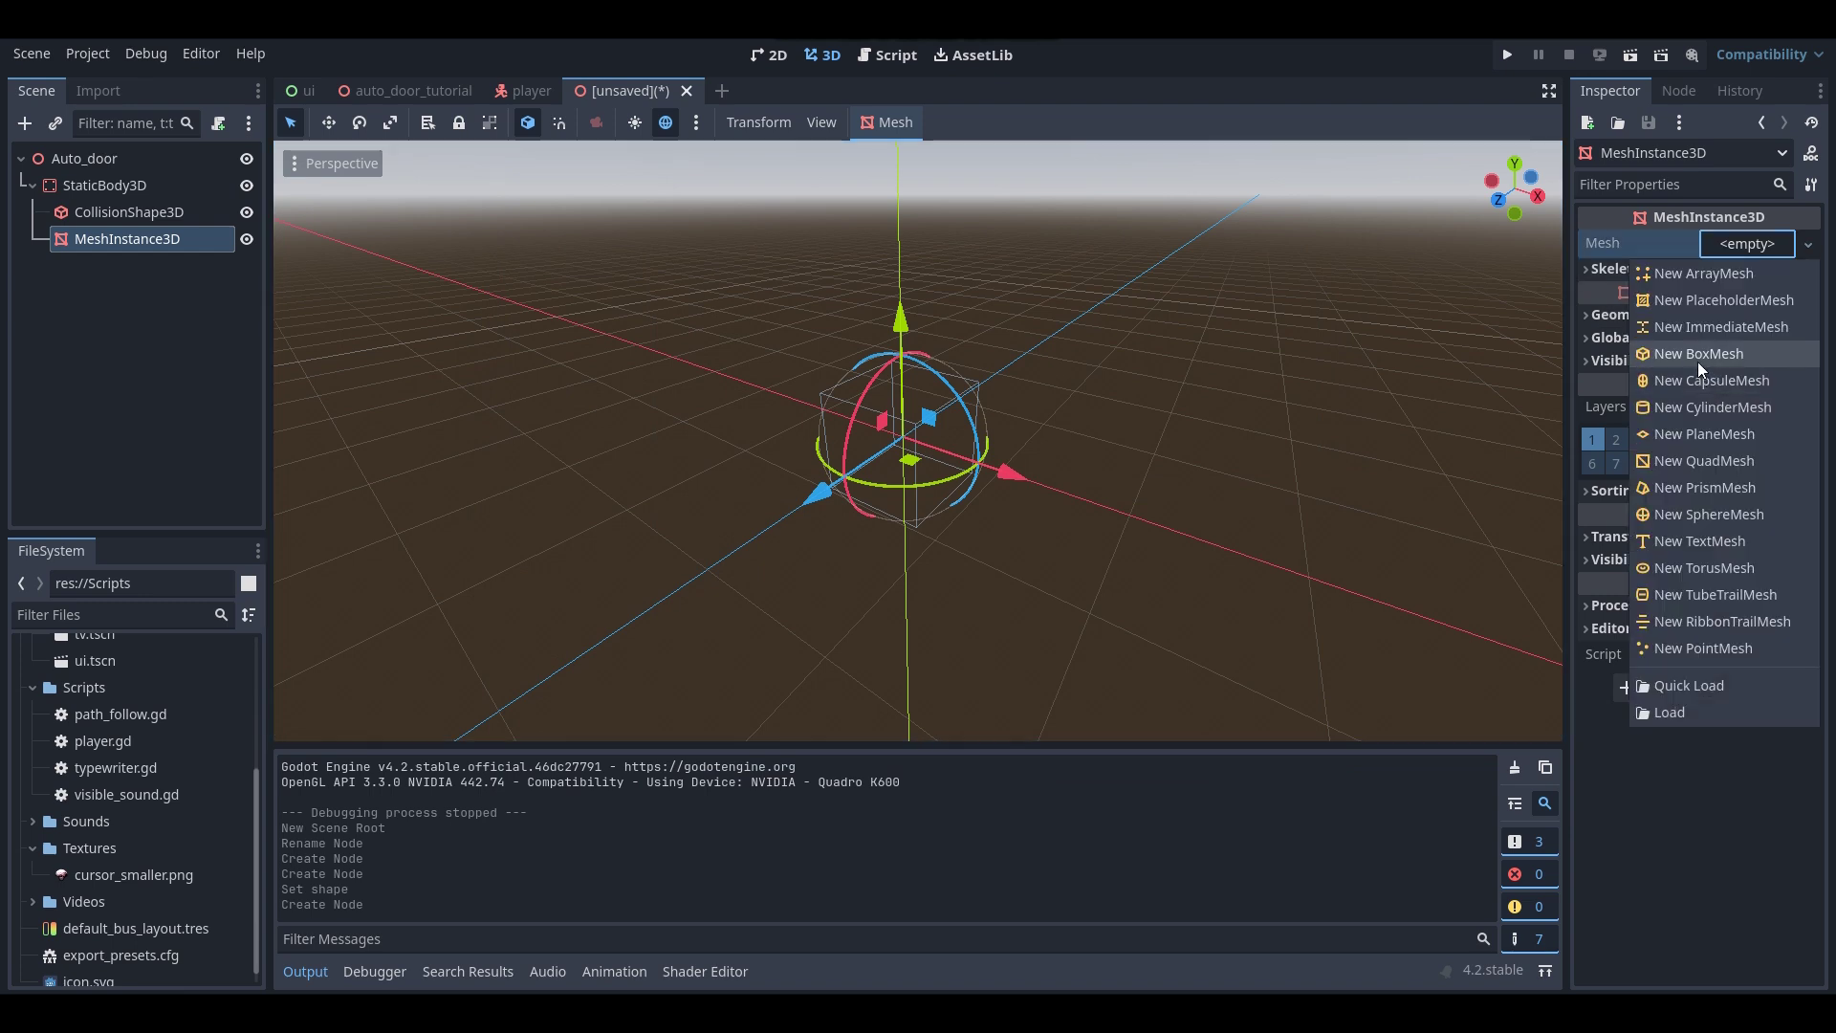
pyautogui.click(1696, 354)
pyautogui.press('f')
pyautogui.press('s')
pyautogui.moveTo(918, 440)
pyautogui.mouseDown(button='right')
pyautogui.moveTo(1014, 492)
pyautogui.moveTo(966, 445)
pyautogui.moveTo(746, 464)
pyautogui.moveTo(1119, 444)
pyautogui.moveTo(917, 454)
pyautogui.mouseUp(button='right')
pyautogui.press('w')
pyautogui.press('d')
pyautogui.press('s')
pyautogui.press('a')
pyautogui.press('w')
pyautogui.press('s')
pyautogui.press('d')
pyautogui.press('w')
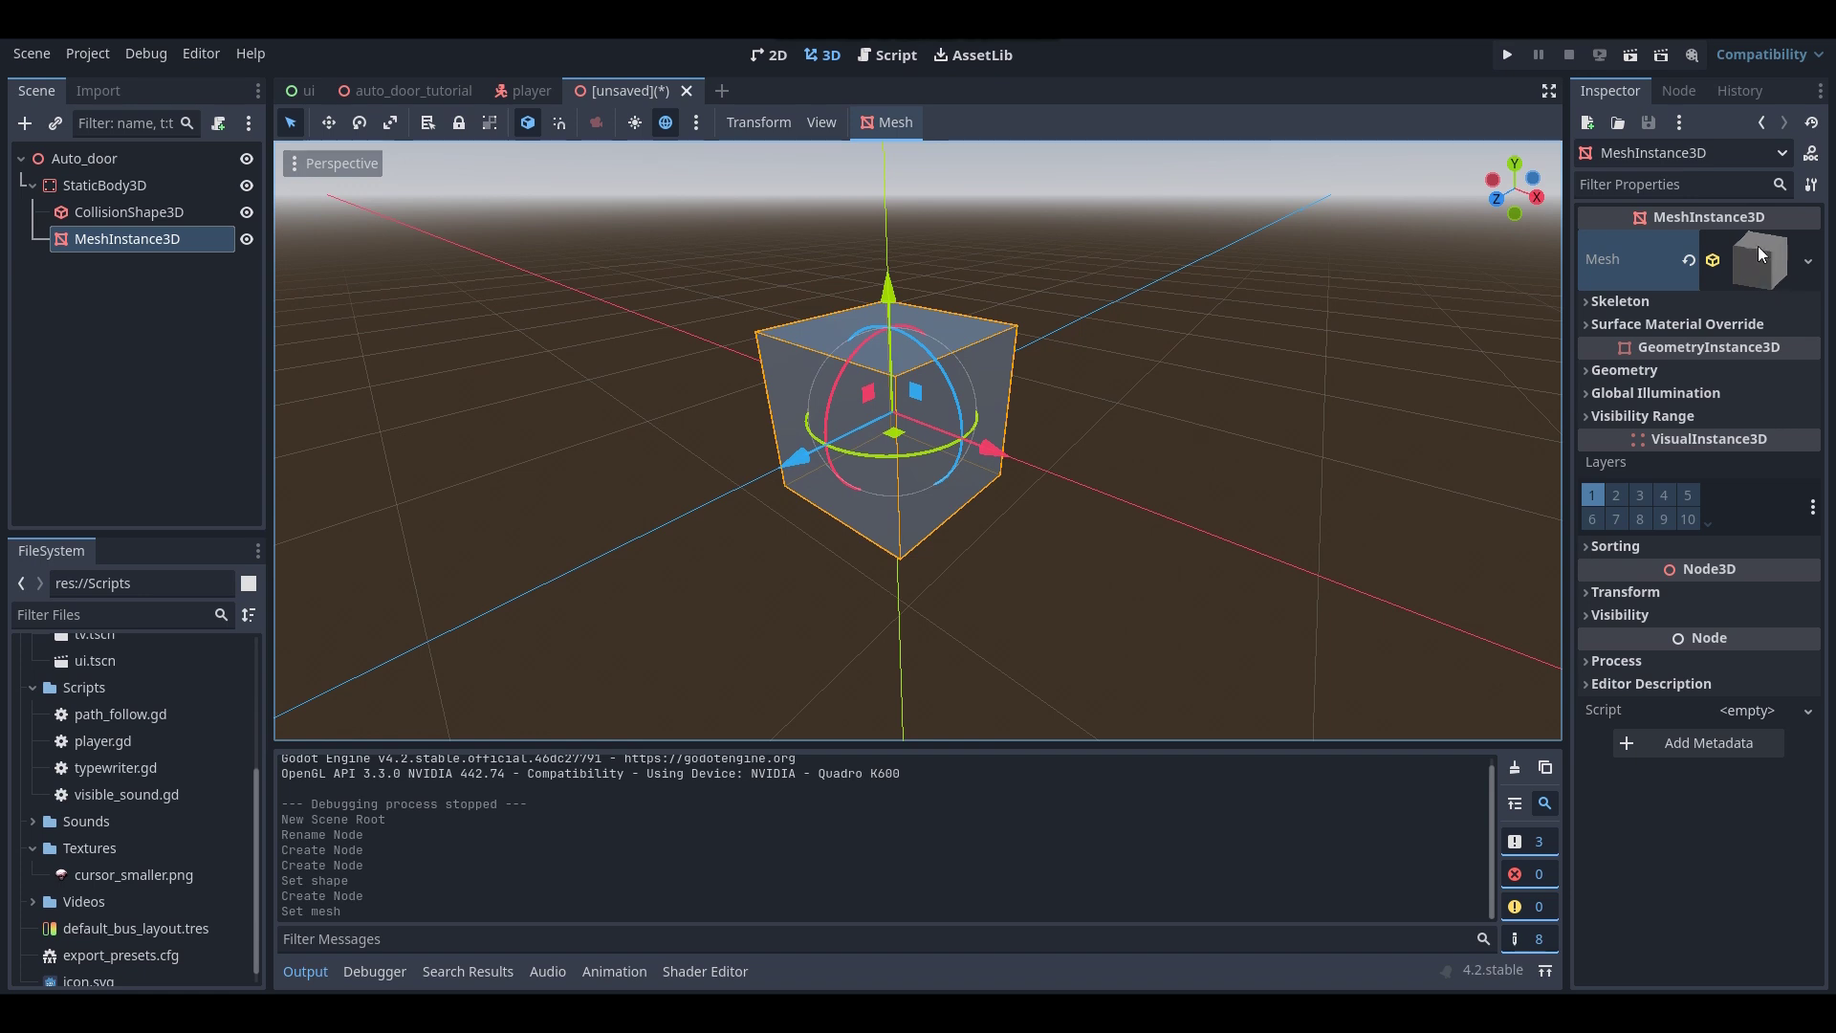
pyautogui.scroll(-3, 918, 440)
pyautogui.moveTo(918, 440); pyautogui.dragTo(995, 431, button='middle')
pyautogui.scroll(4, 995, 430)
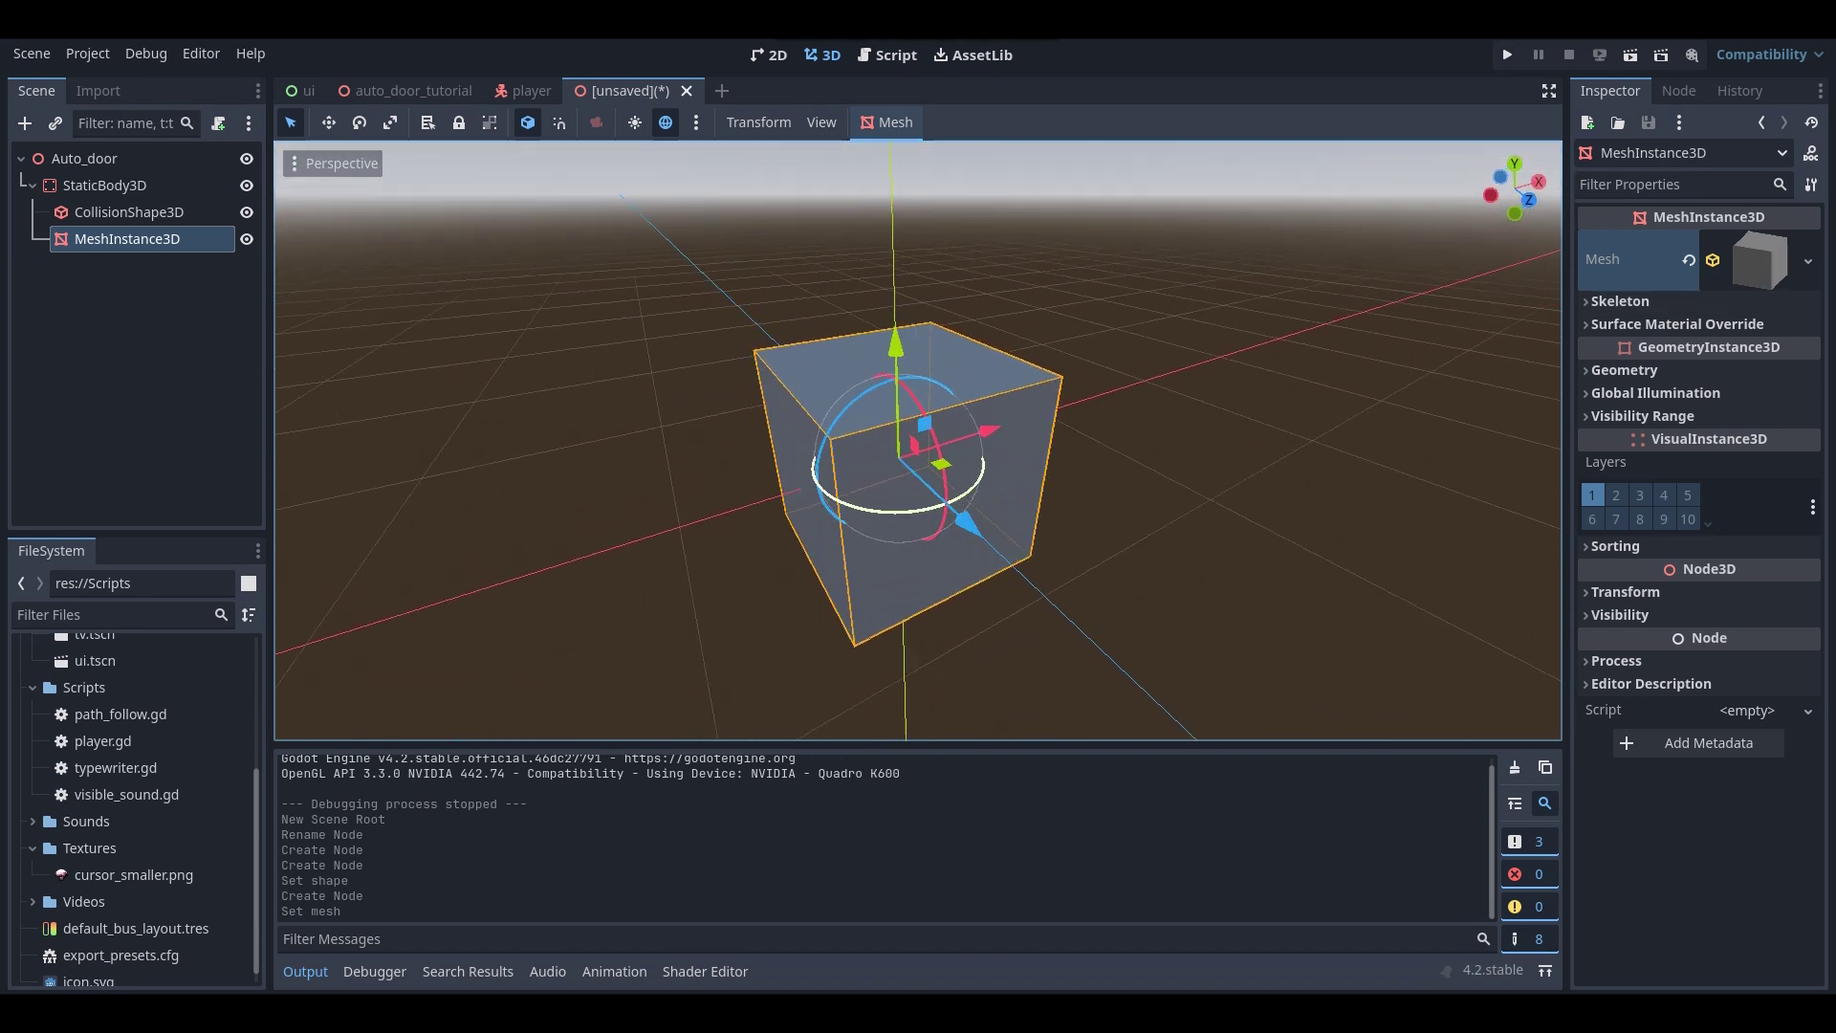
pyautogui.scroll(-2, 995, 430)
# - Thin the door's StaticBody3D by setting its Z scale to 0.5
pyautogui.click(112, 184)
pyautogui.scroll(-2, 965, 487)
pyautogui.moveTo(977, 502); pyautogui.dragTo(926, 504, button='middle')
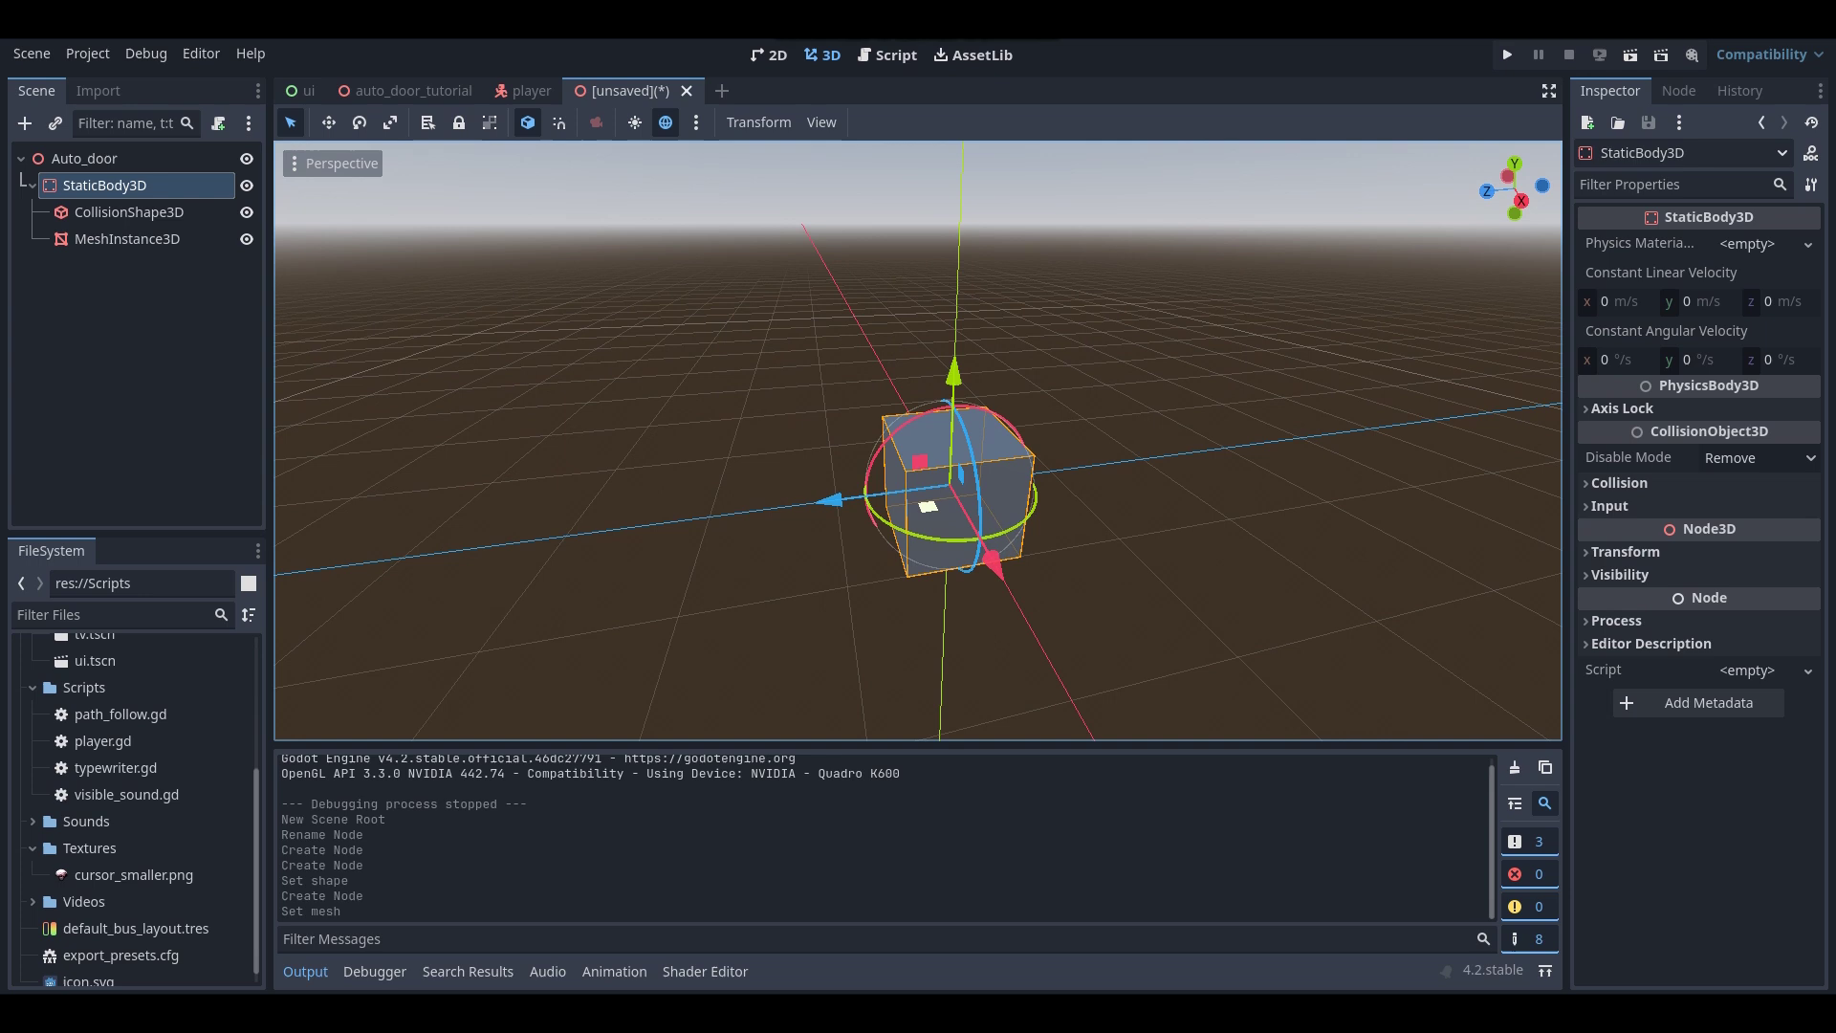
pyautogui.click(1643, 552)
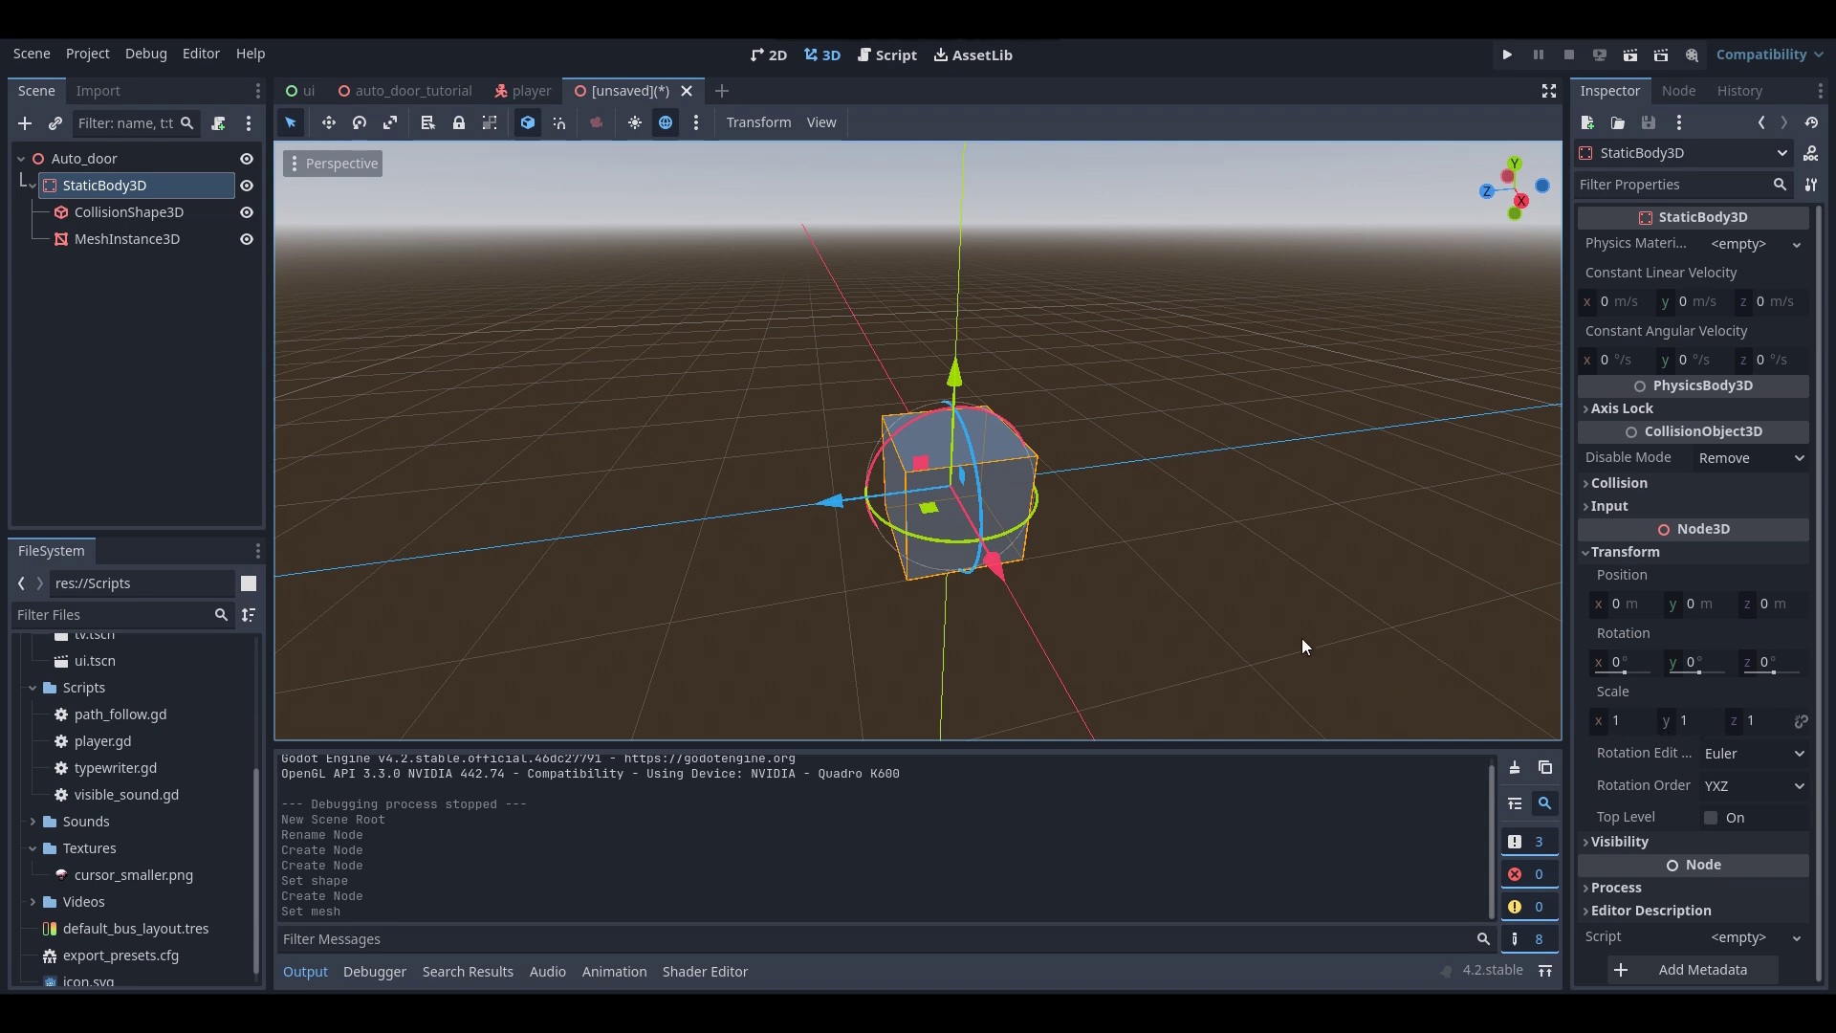
pyautogui.moveTo(1276, 548)
pyautogui.mouseDown(button='middle')
pyautogui.moveTo(1152, 550)
pyautogui.moveTo(1260, 569)
pyautogui.mouseUp(button='middle')
pyautogui.click(1750, 720)
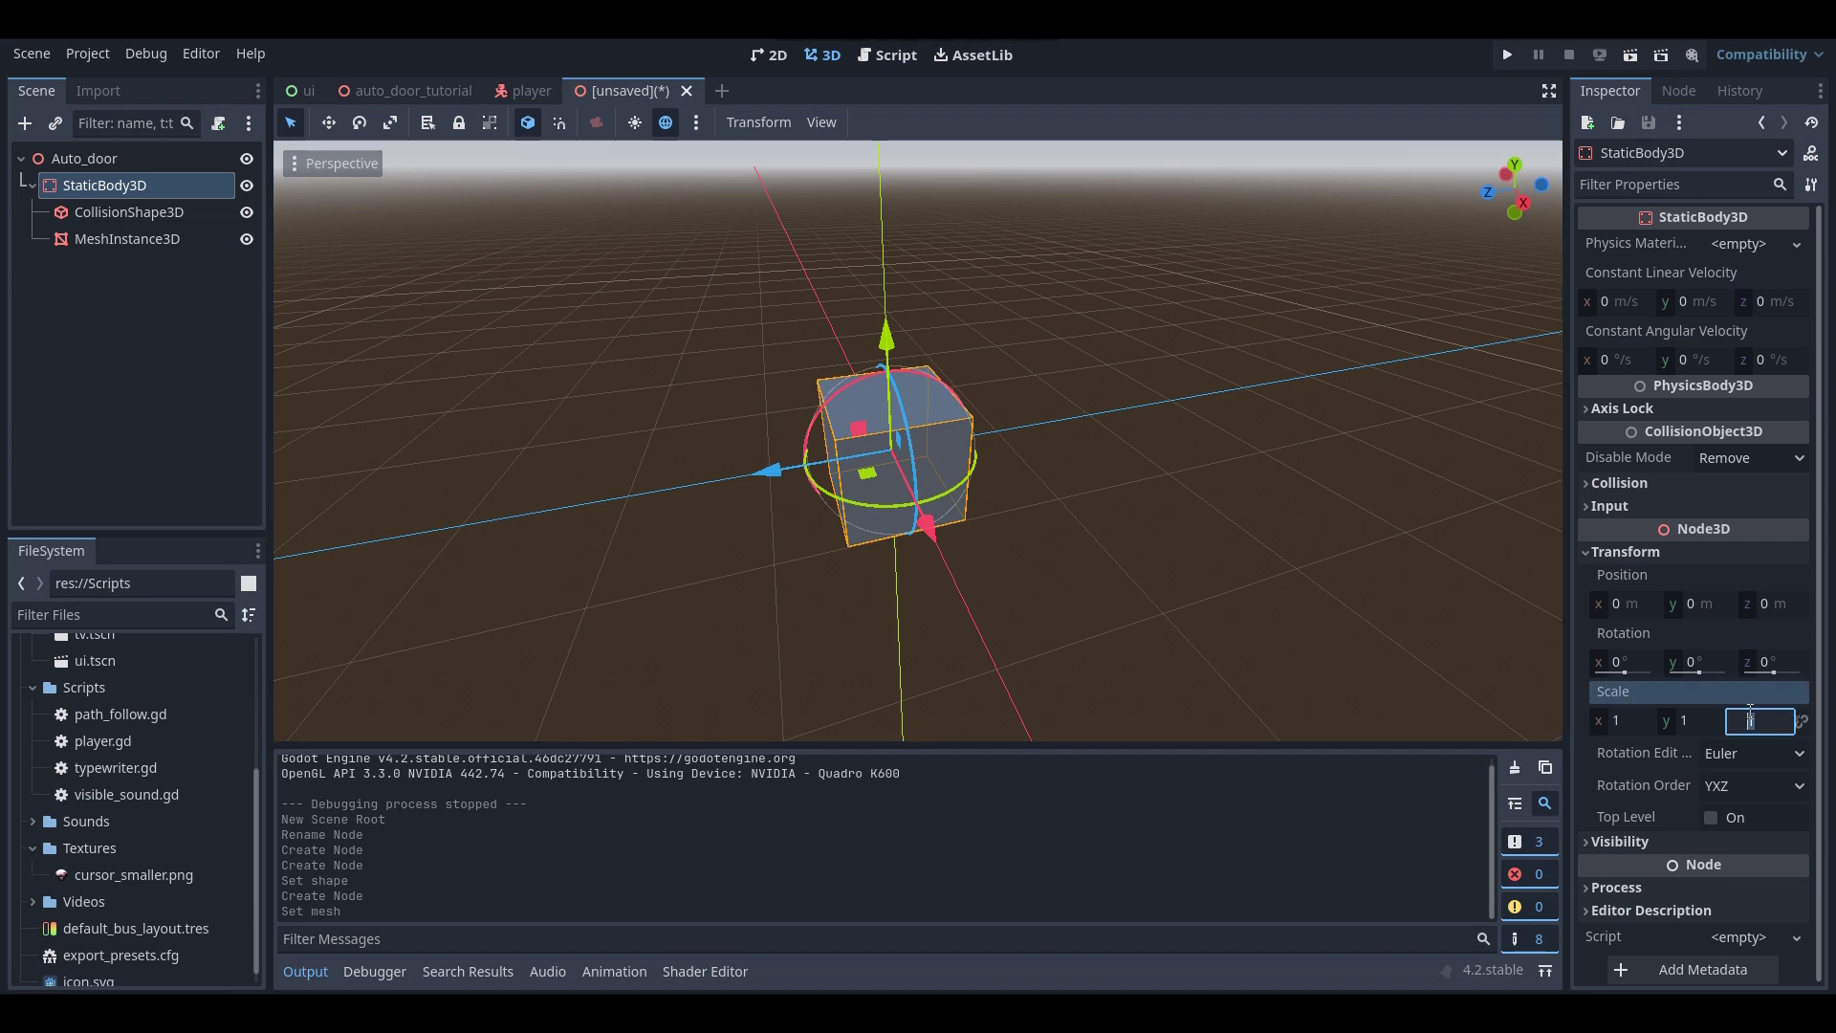
pyautogui.click(1640, 724)
pyautogui.click(1761, 724)
pyautogui.write('.5')
pyautogui.press('Return')
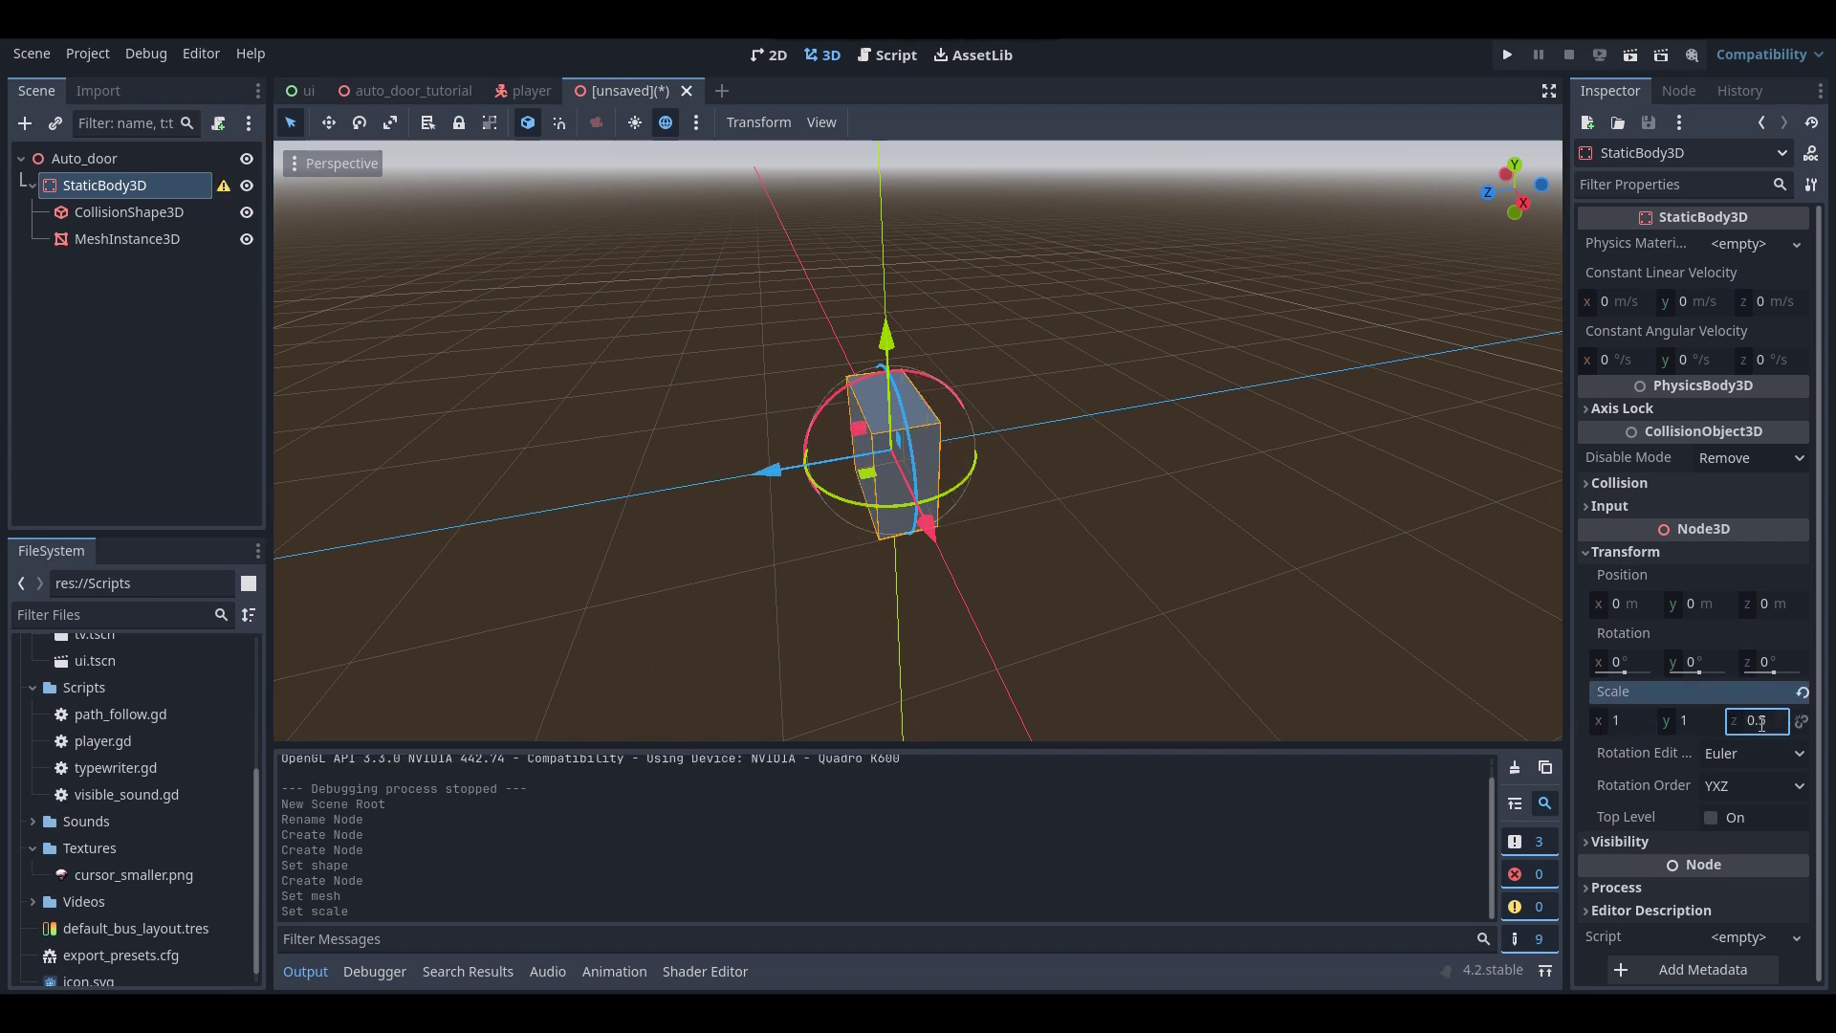
pyautogui.scroll(6, 915, 468)
pyautogui.moveTo(915, 468); pyautogui.dragTo(1181, 471, button='middle')
pyautogui.scroll(-8, 1181, 471)
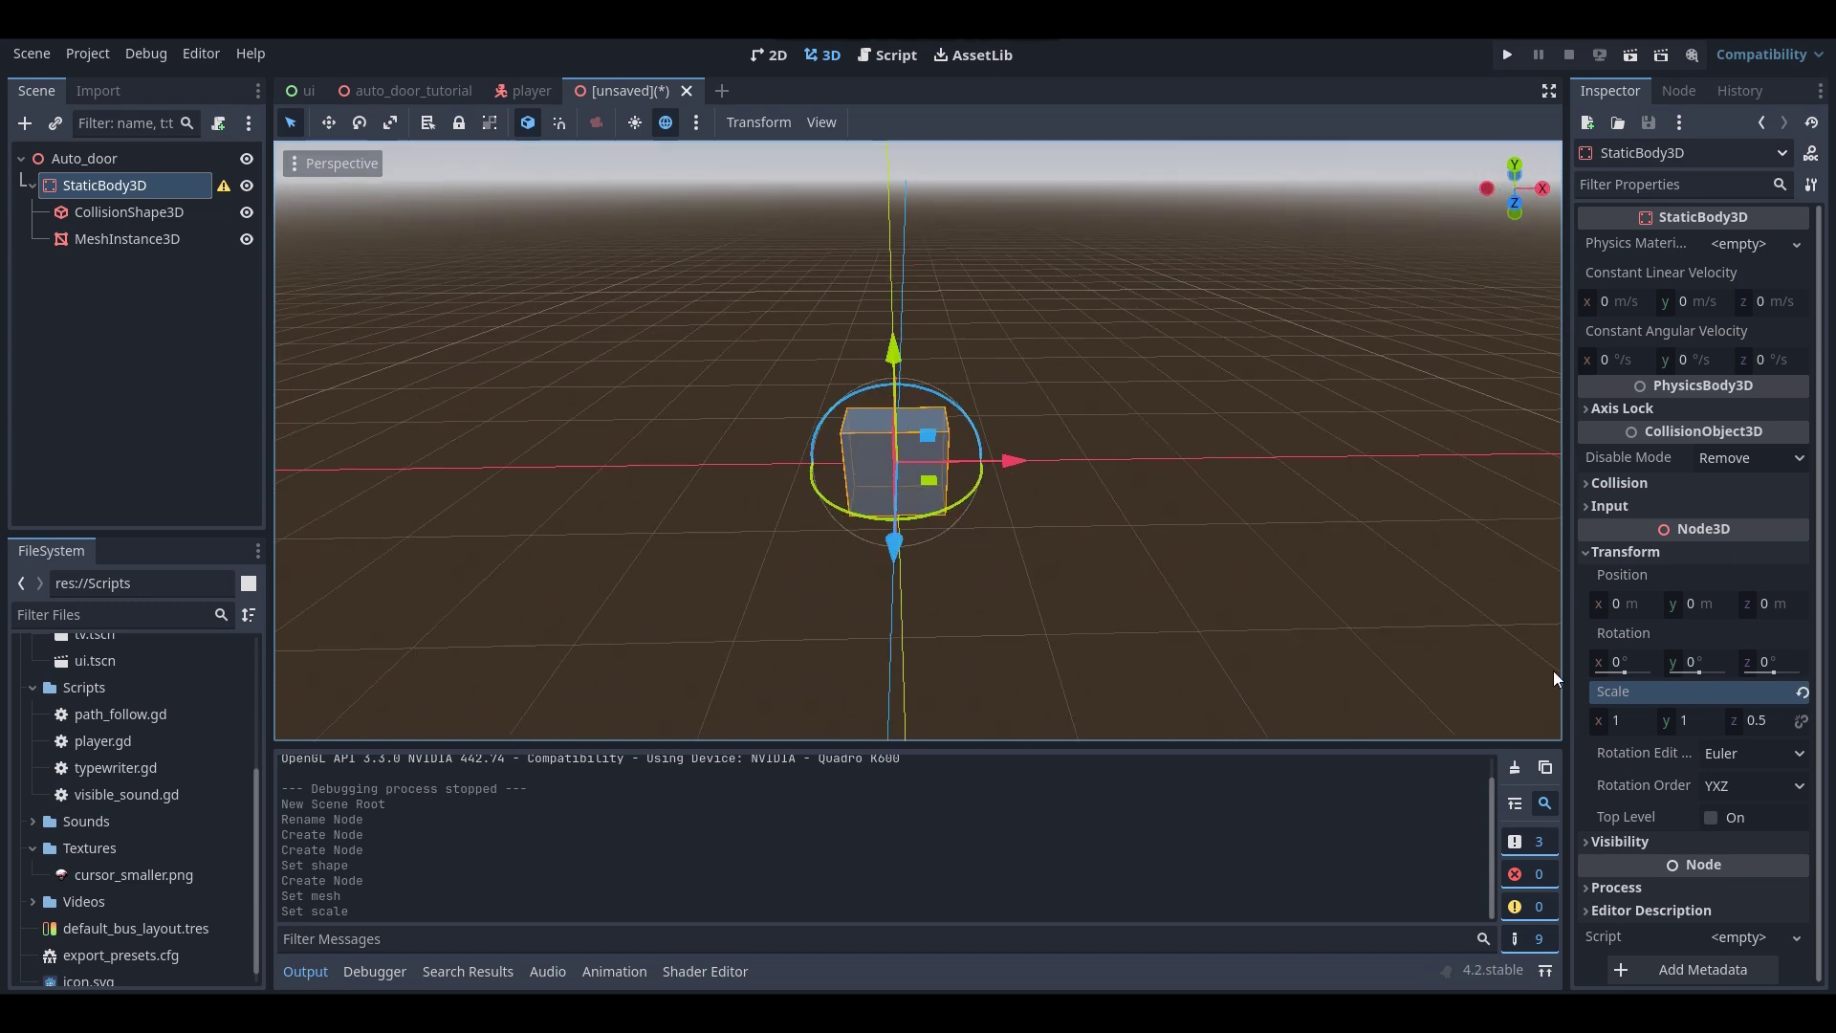
# - Set the StaticBody3D's Y scale to 3.5 and X scale to 2.5 to give it door proportions
pyautogui.click(1692, 720)
pyautogui.write('3')
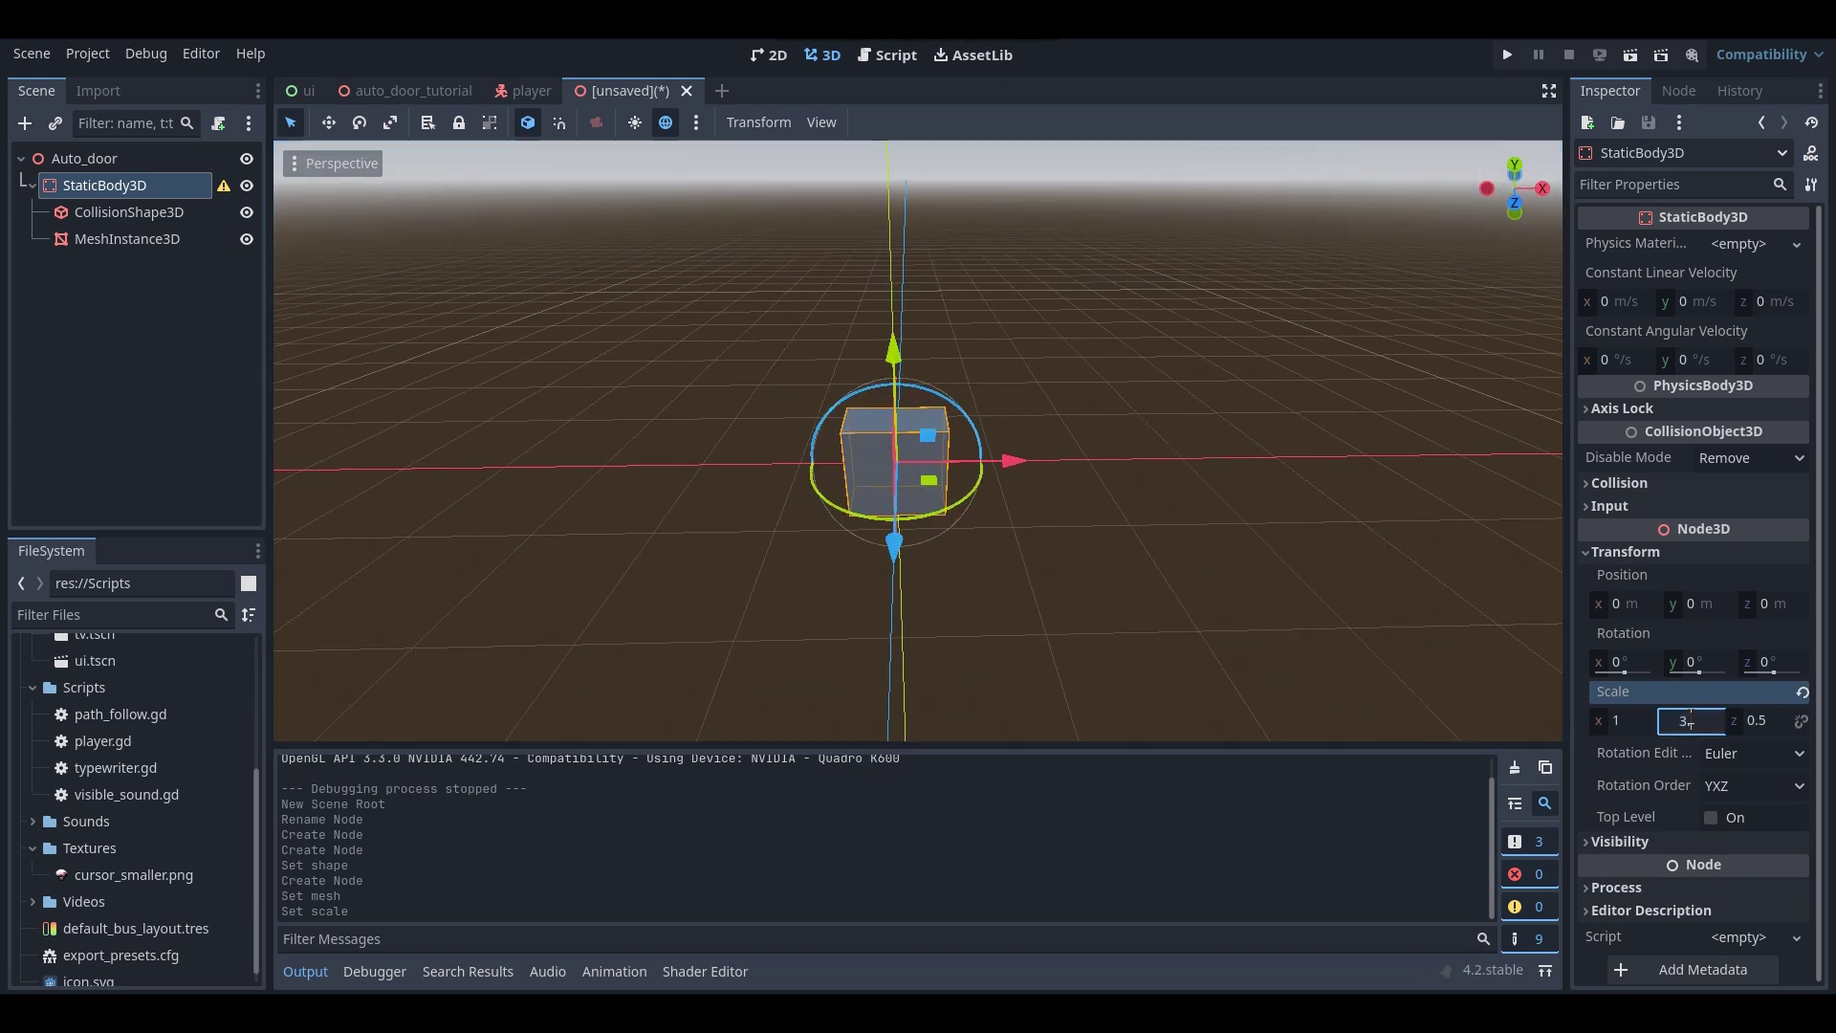
pyautogui.write('.5')
pyautogui.press('Return')
pyautogui.click(1616, 720)
pyautogui.write('2.5')
pyautogui.press('Return')
pyautogui.moveTo(1256, 554); pyautogui.dragTo(1256, 486, button='right')
pyautogui.press('w')
pyautogui.press('s')
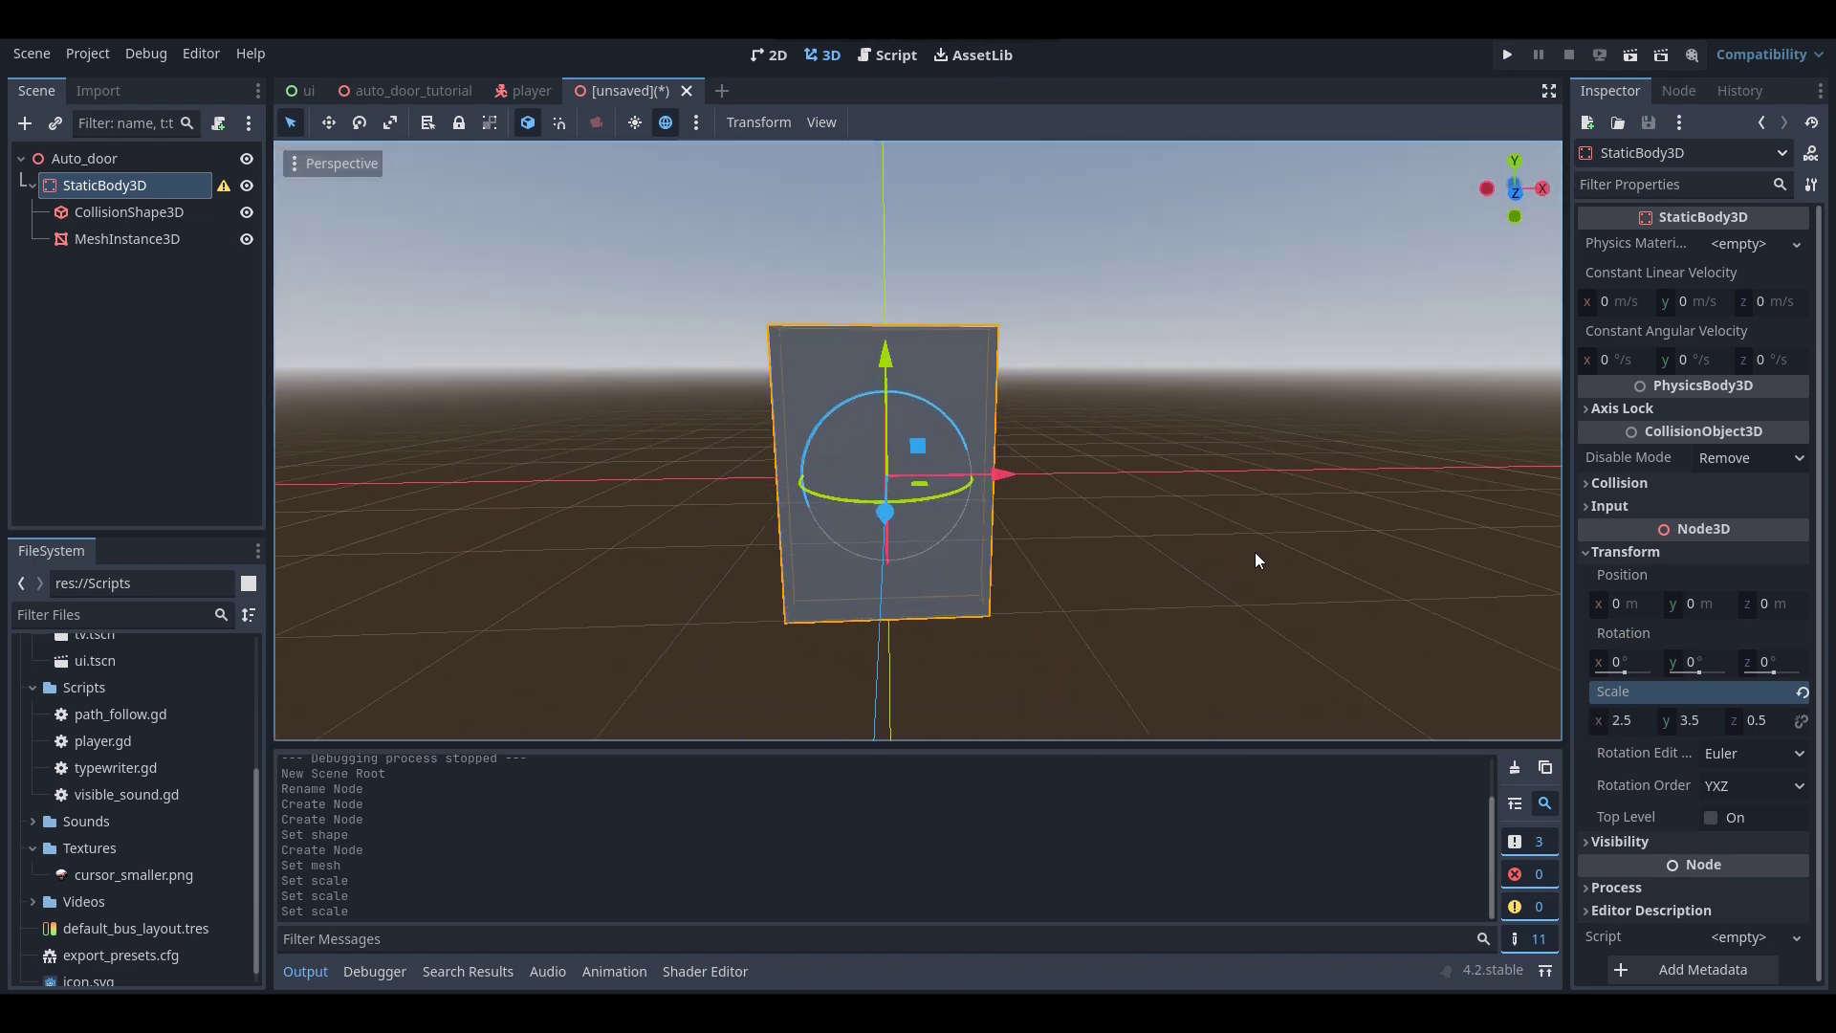
# - Narrow the door's StaticBody3D by trying an X scale of 2.3 and settling on 2
pyautogui.click(1640, 722)
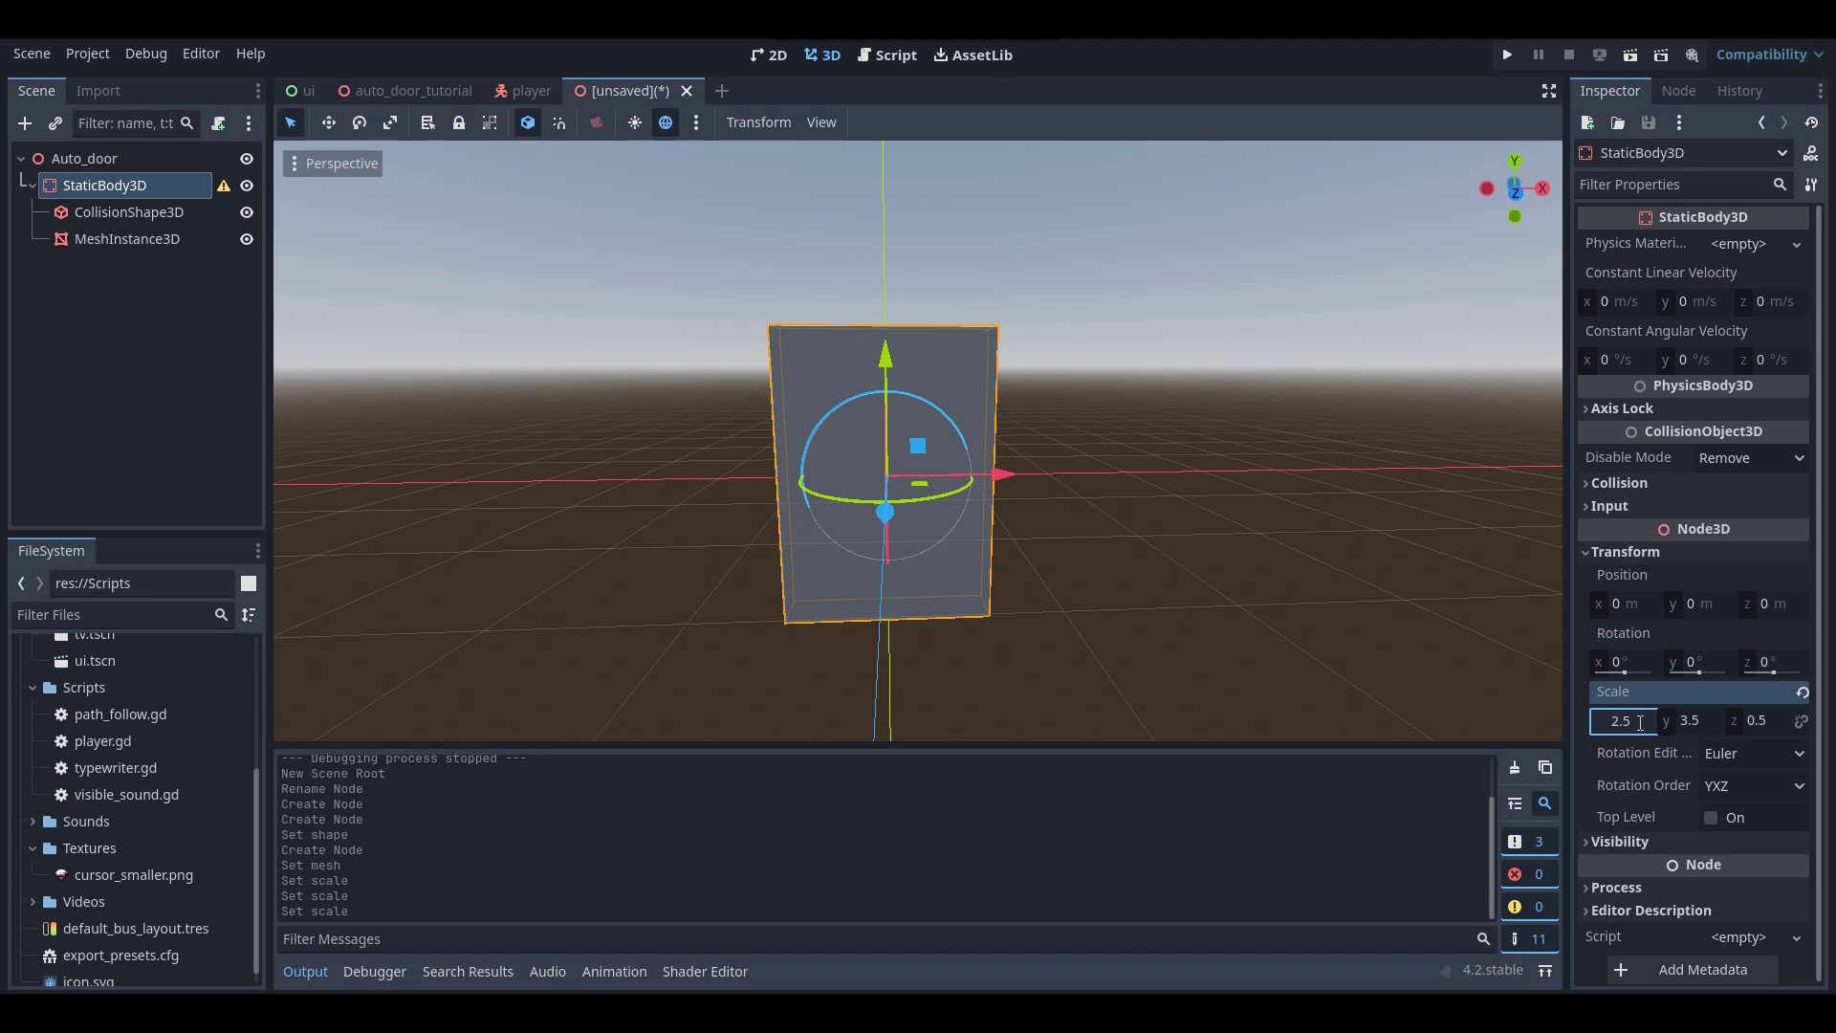
pyautogui.write('2.3')
pyautogui.press('Return')
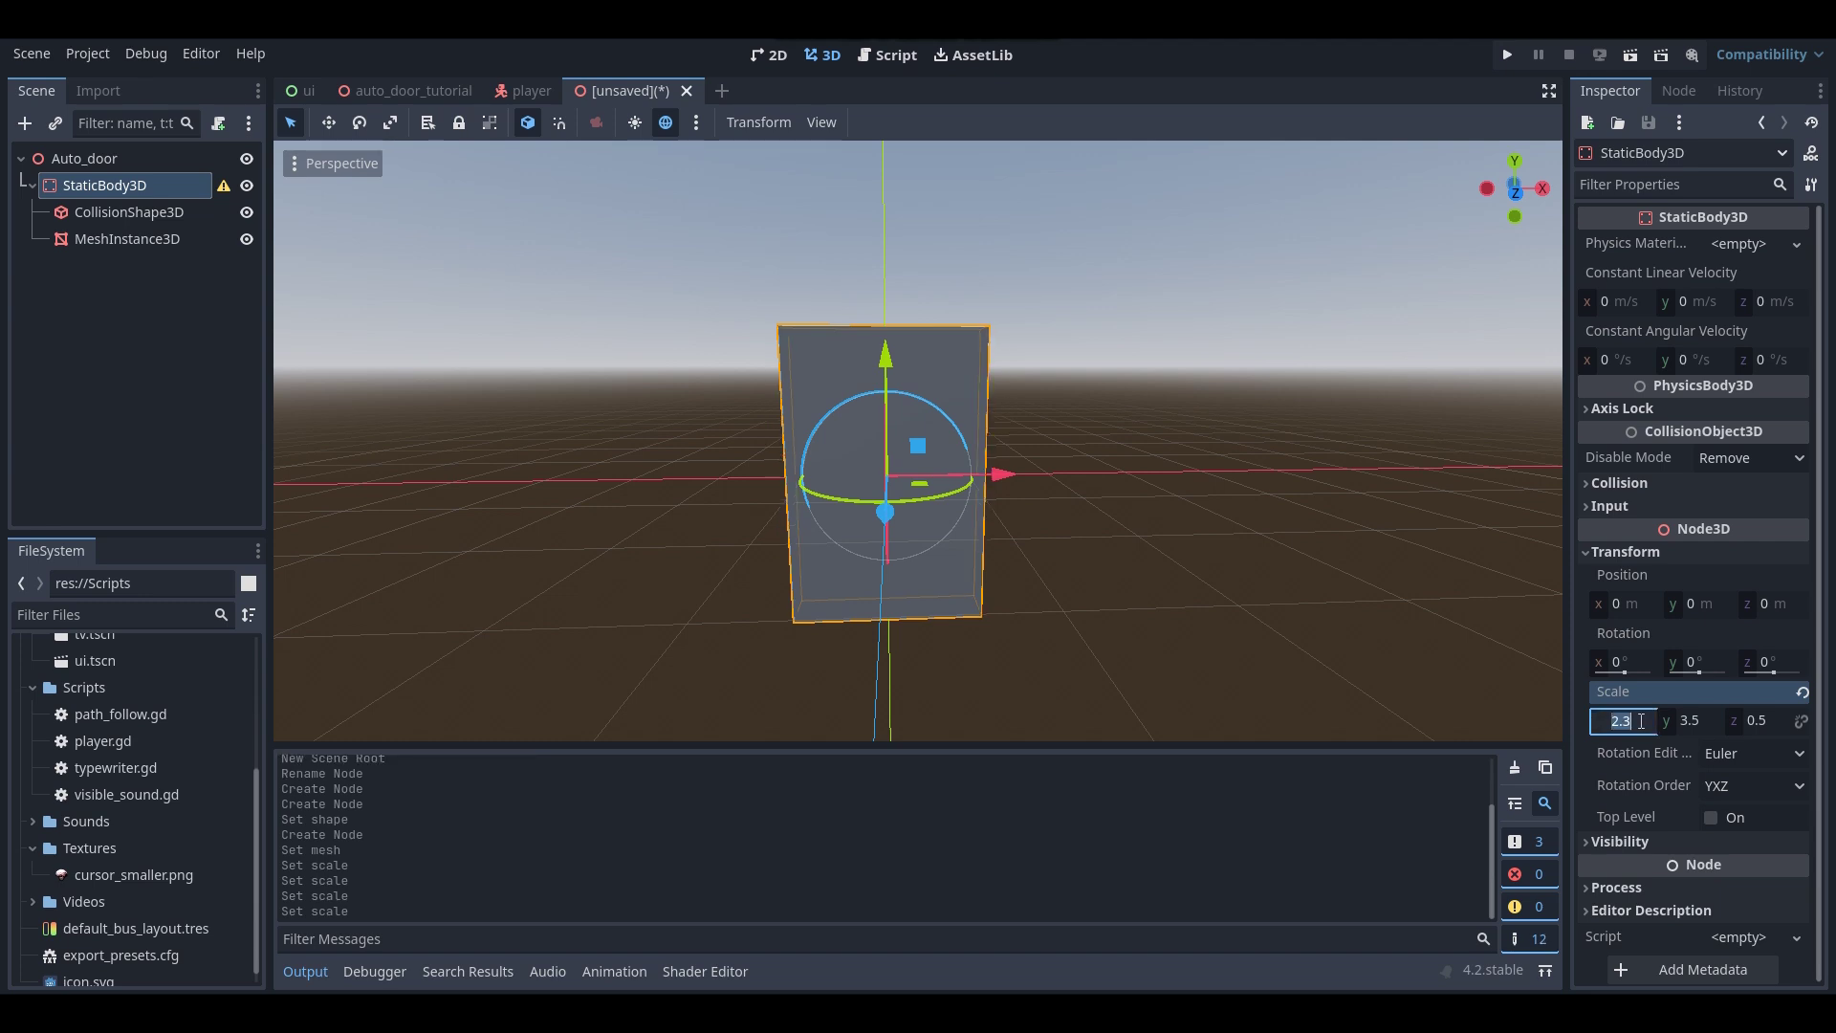
pyautogui.write('2')
pyautogui.press('Return')
# - Inspect the narrowed door's proportions from several sides
pyautogui.moveTo(1240, 604); pyautogui.dragTo(1152, 677, button='right')
pyautogui.press('w')
pyautogui.press('d')
pyautogui.press('s')
pyautogui.press('w')
pyautogui.press('a')
pyautogui.press('s')
pyautogui.press('w')
pyautogui.press('d')
pyautogui.press('d')
pyautogui.press('a')
pyautogui.moveTo(804, 591); pyautogui.dragTo(1177, 556, button='middle')
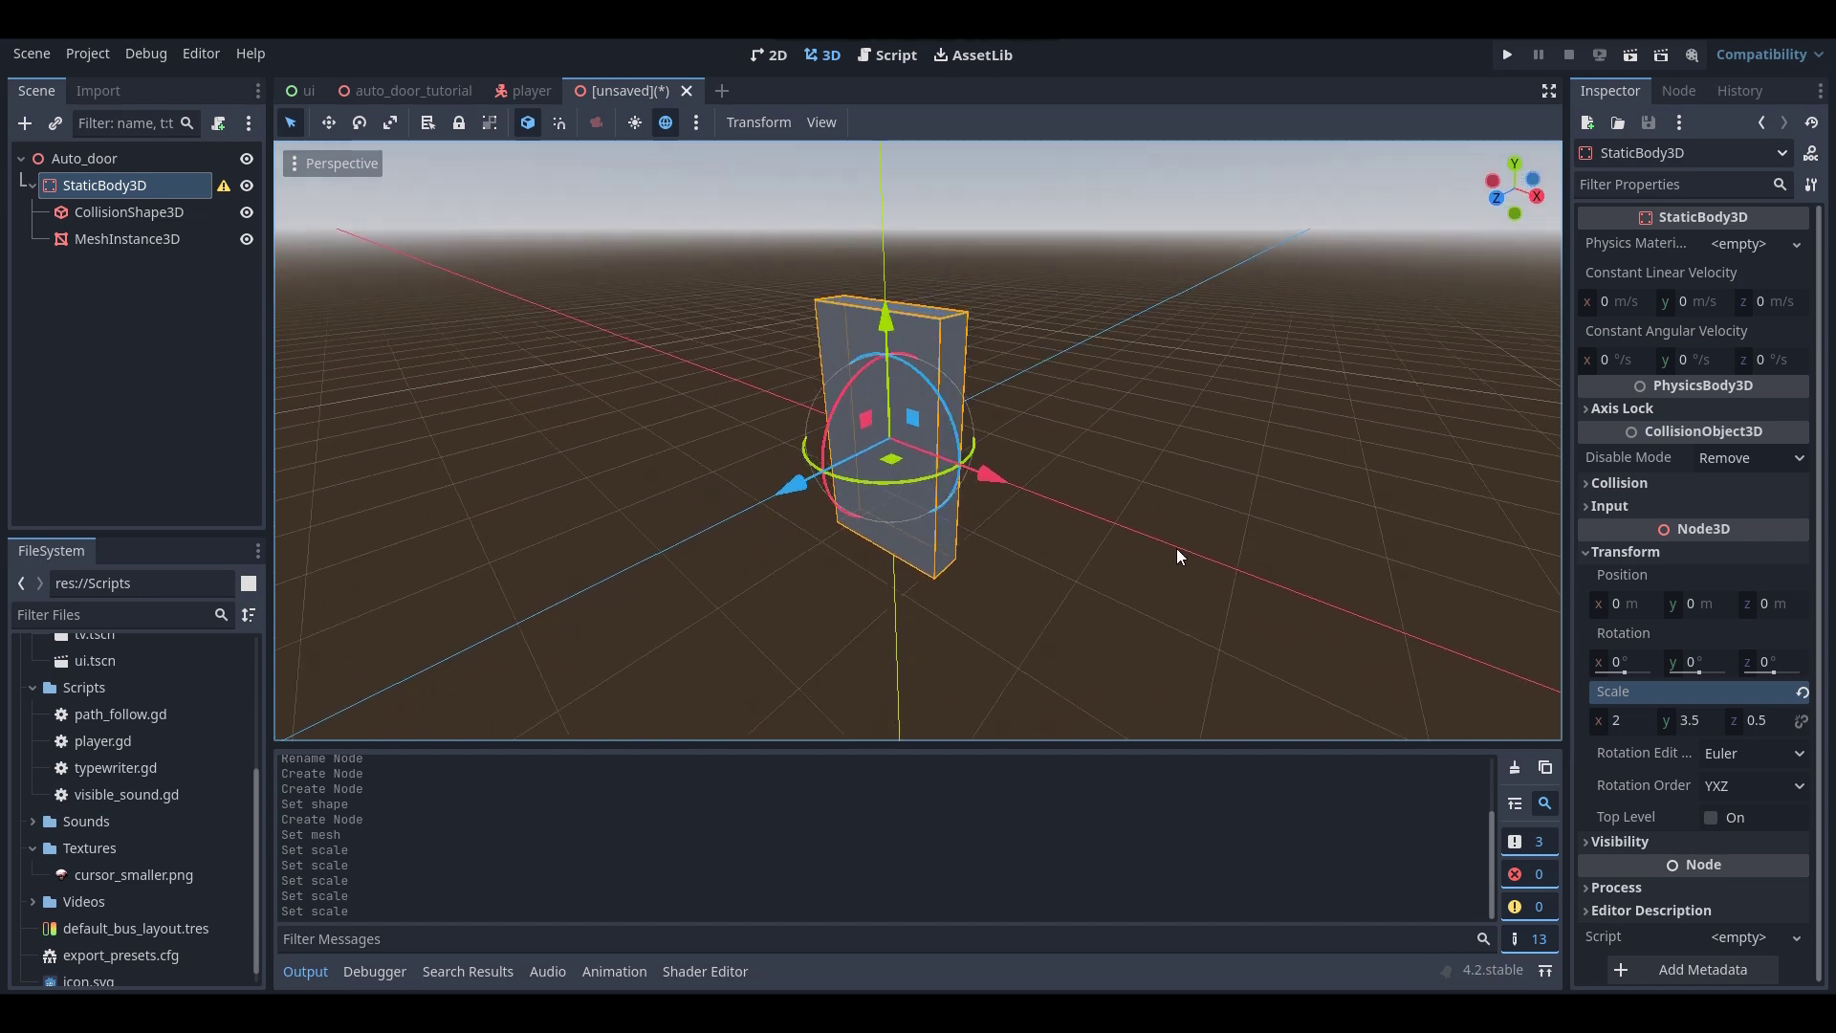
# - Add an Area3D node as a child of the Auto_door root
pyautogui.click(151, 157)
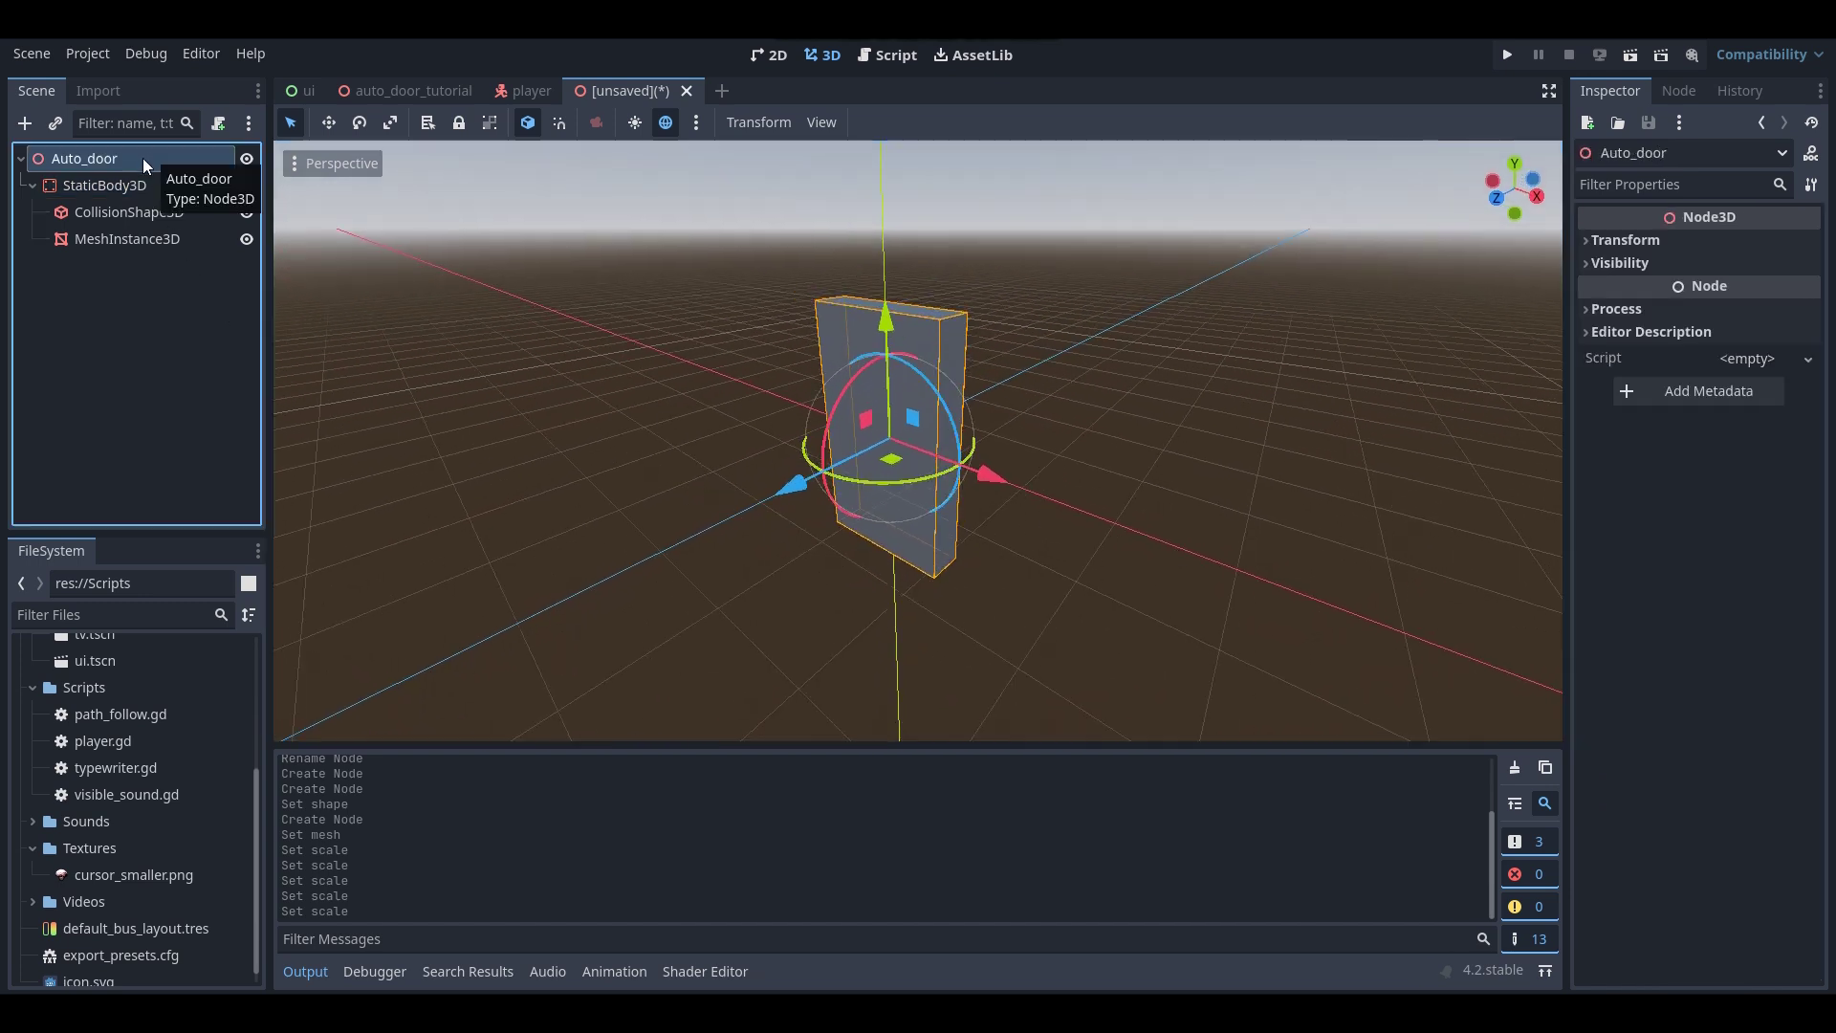
pyautogui.rightClick(141, 159)
pyautogui.click(184, 181)
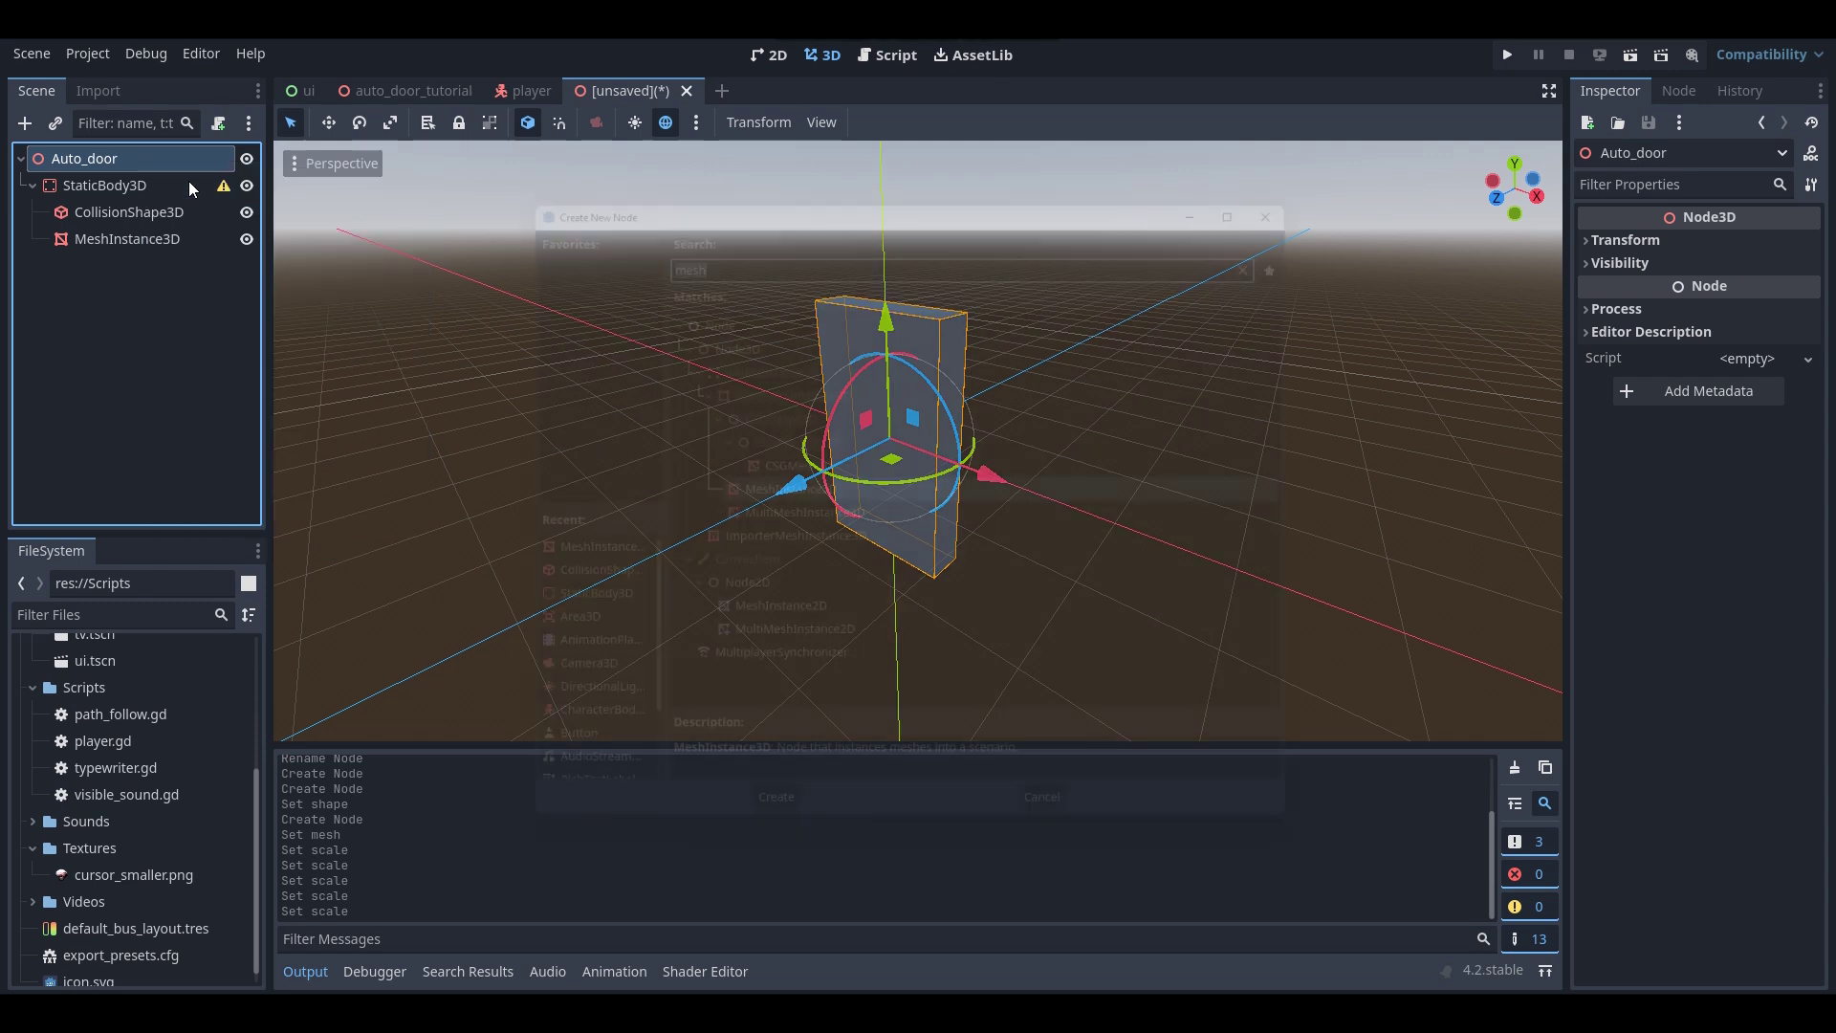
pyautogui.write('area')
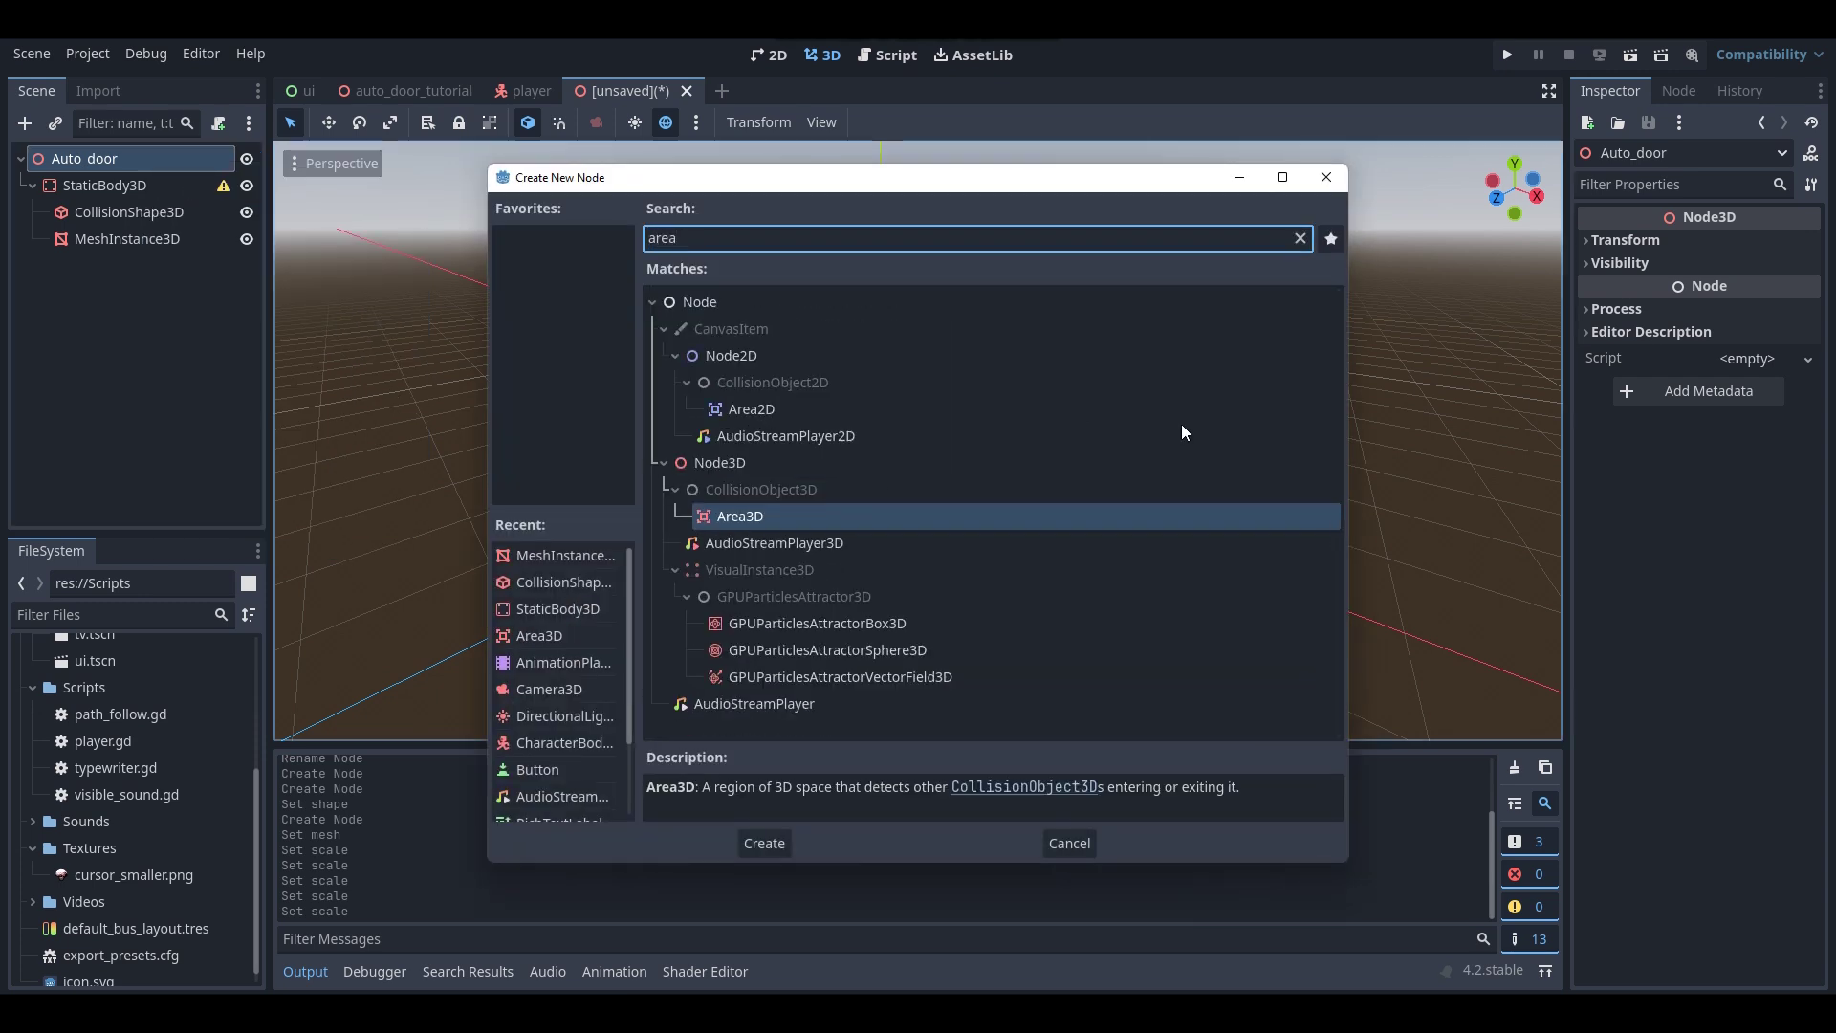
pyautogui.doubleClick(723, 517)
pyautogui.scroll(5, 725, 511)
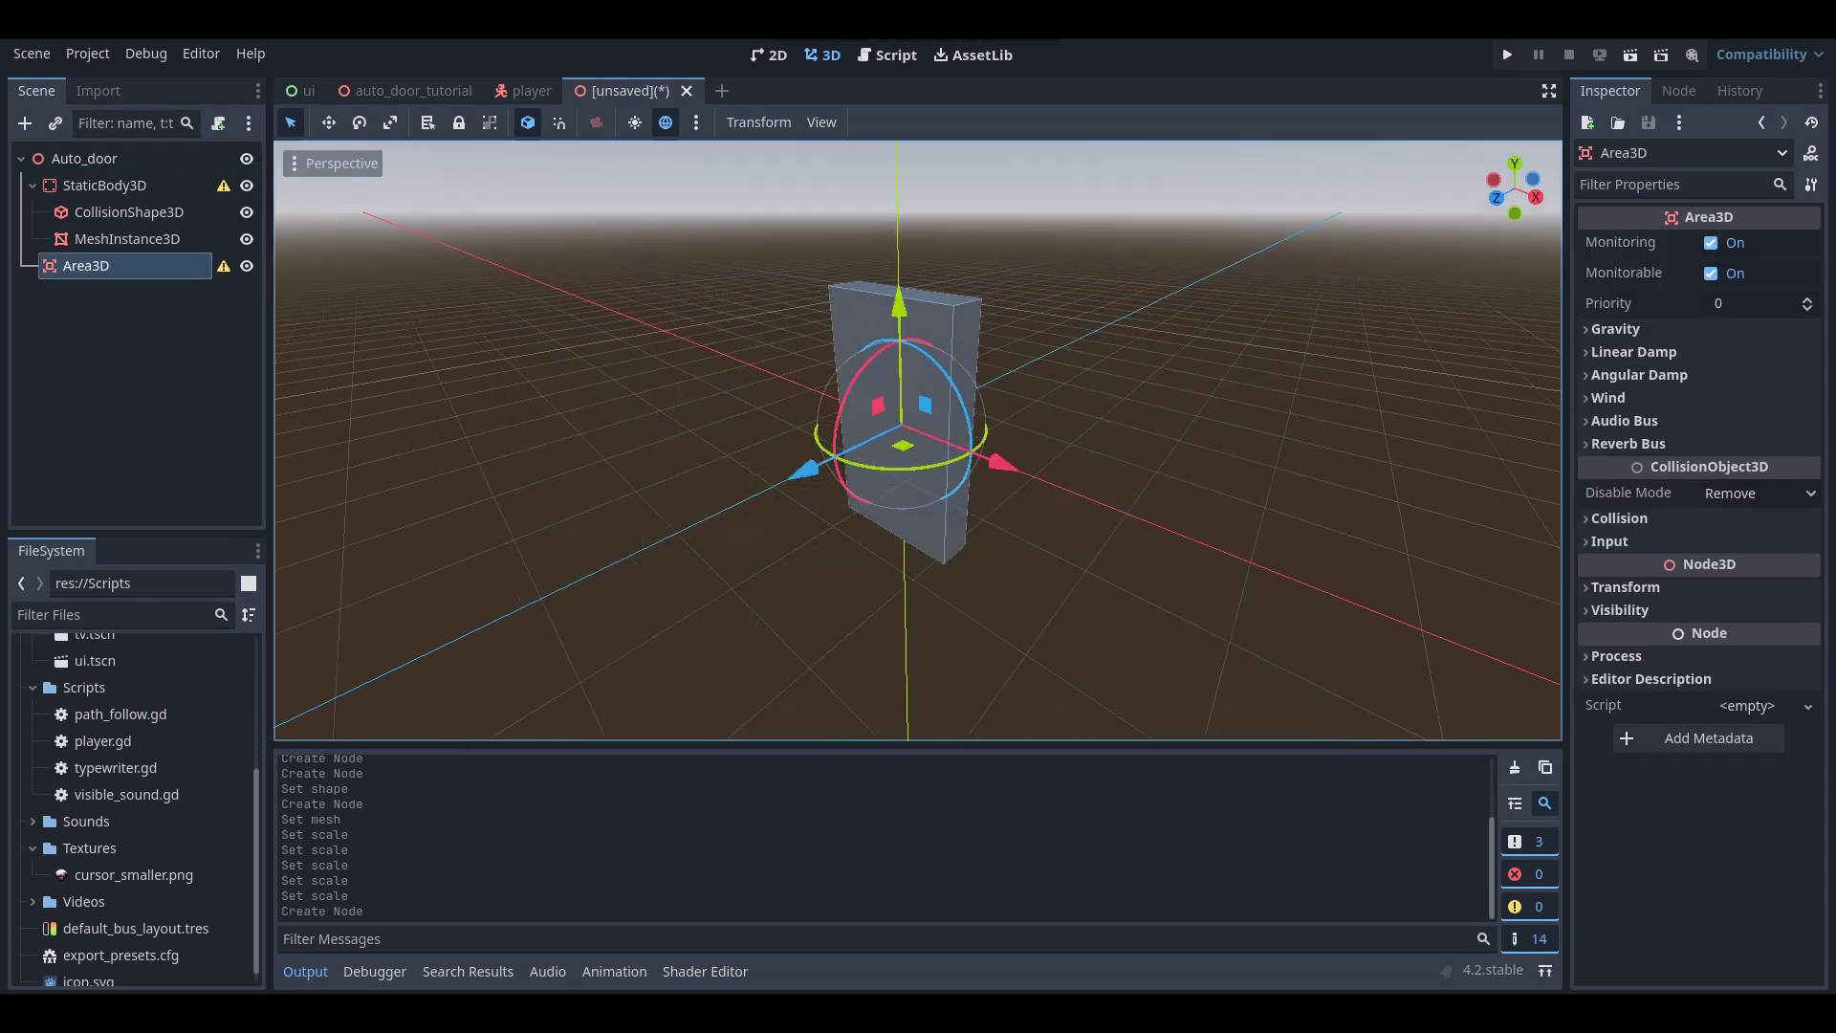
pyautogui.press('s')
pyautogui.moveTo(918, 512); pyautogui.dragTo(851, 537, button='right')
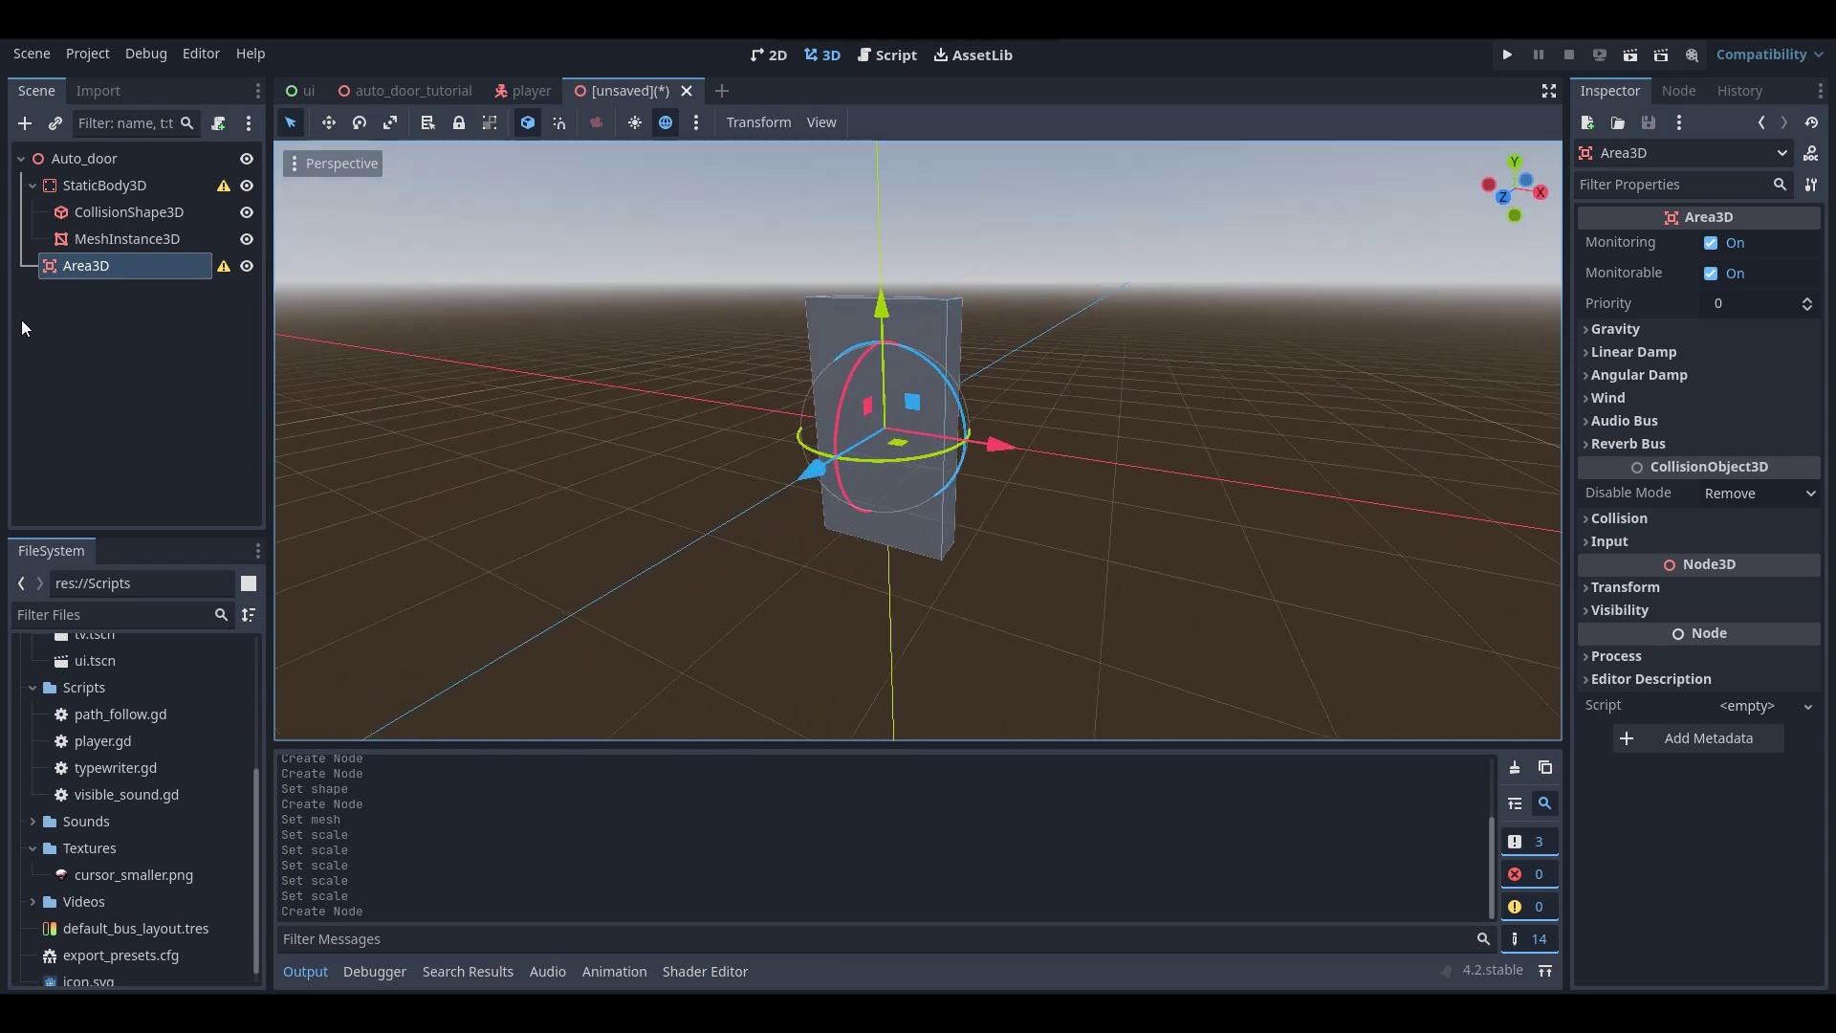
# - Add a CollisionShape3D node as a child of the Area3D
pyautogui.rightClick(106, 268)
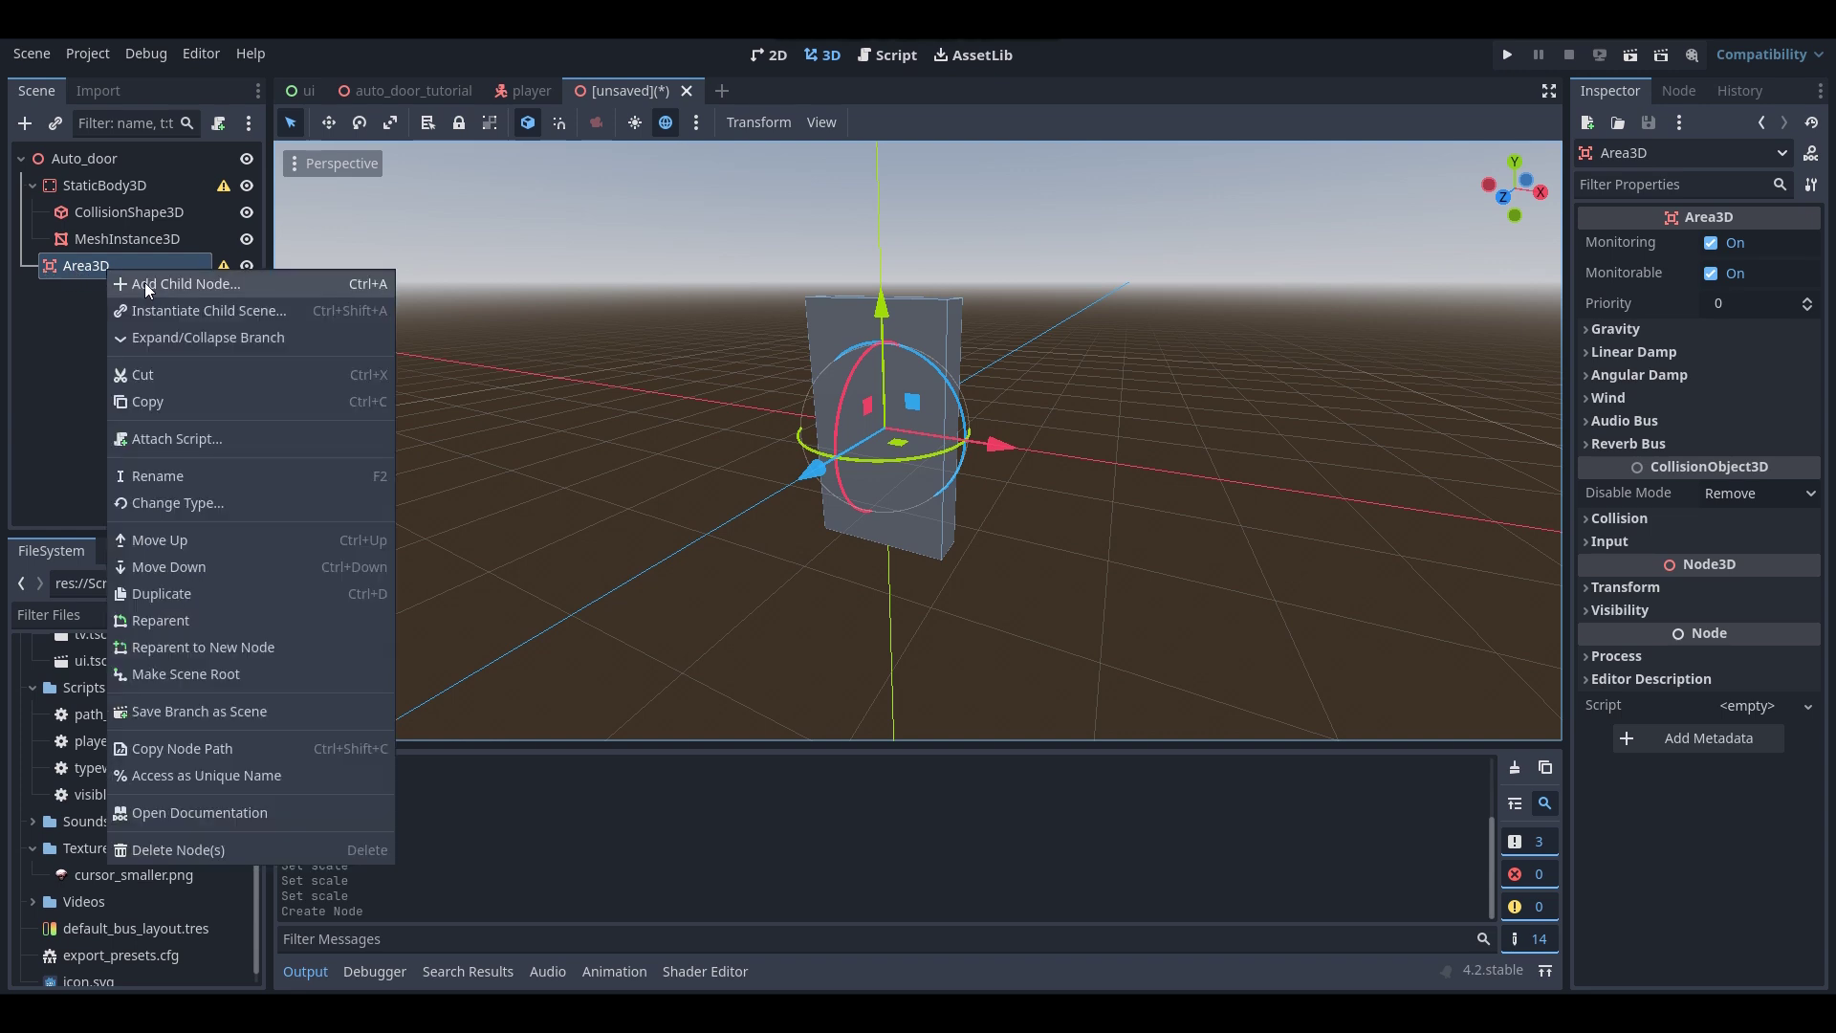
pyautogui.click(146, 283)
pyautogui.write('coll')
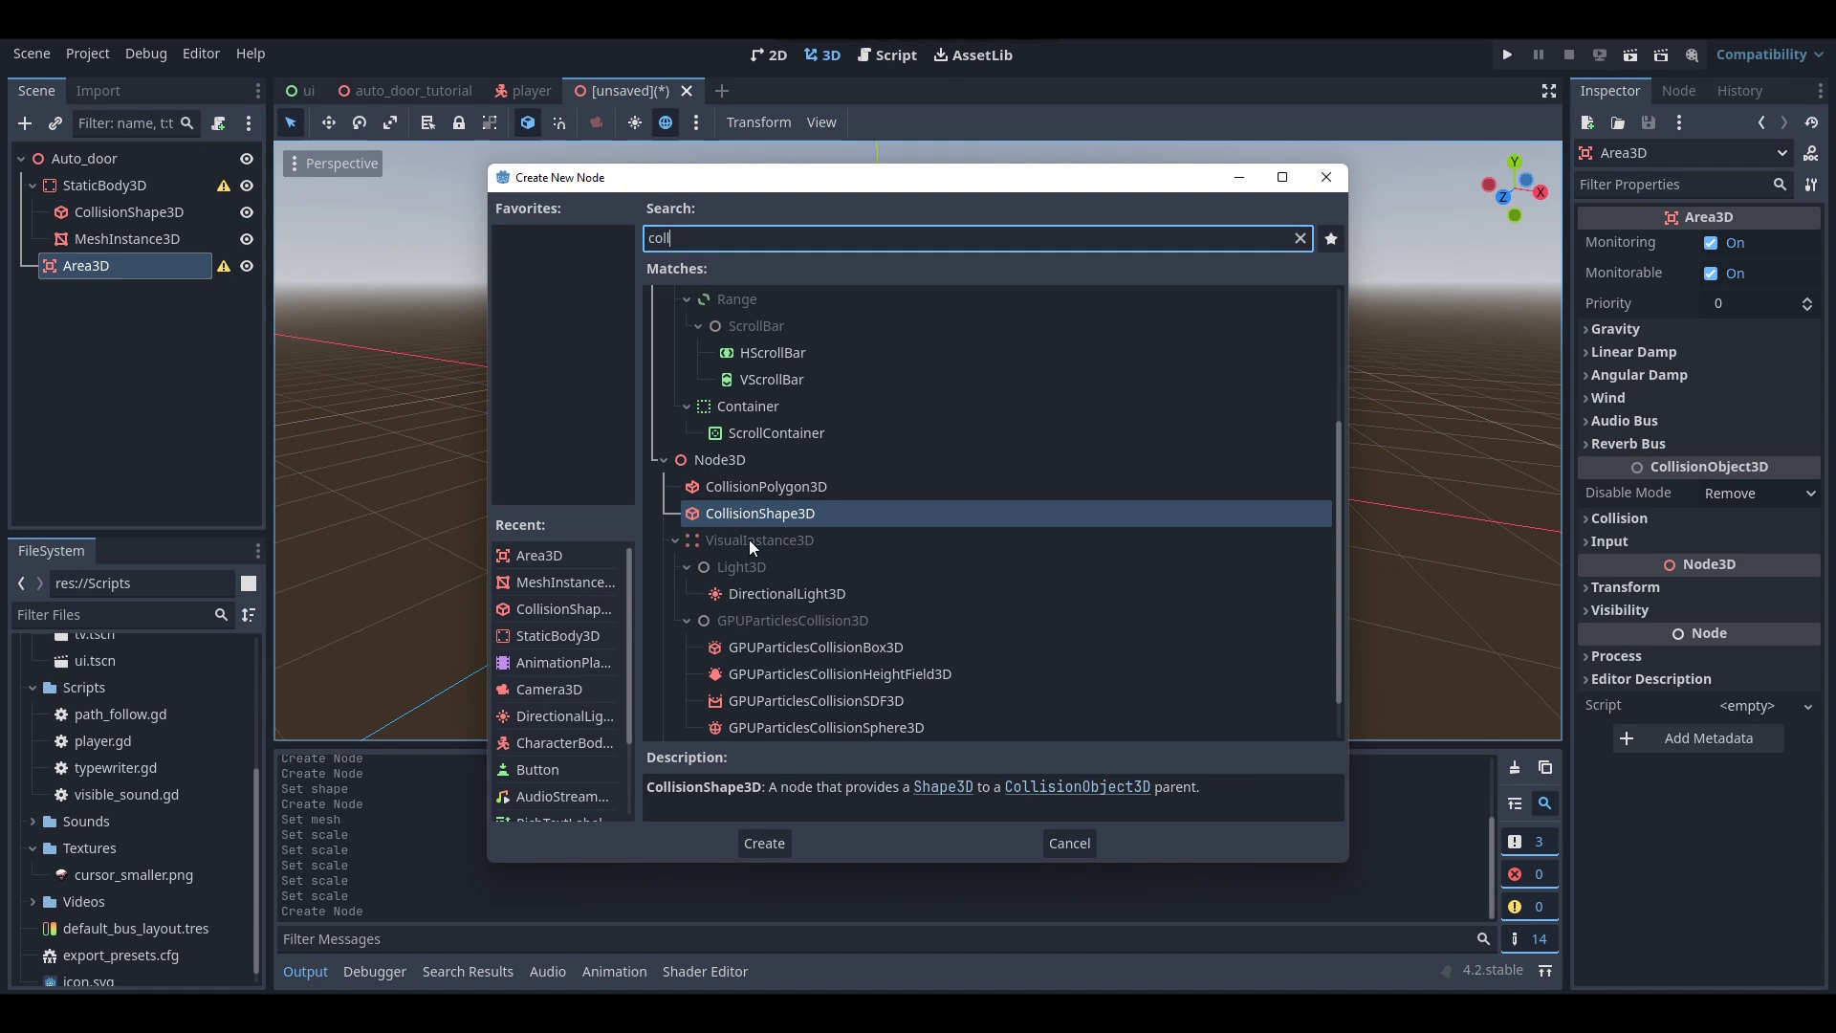
pyautogui.doubleClick(776, 516)
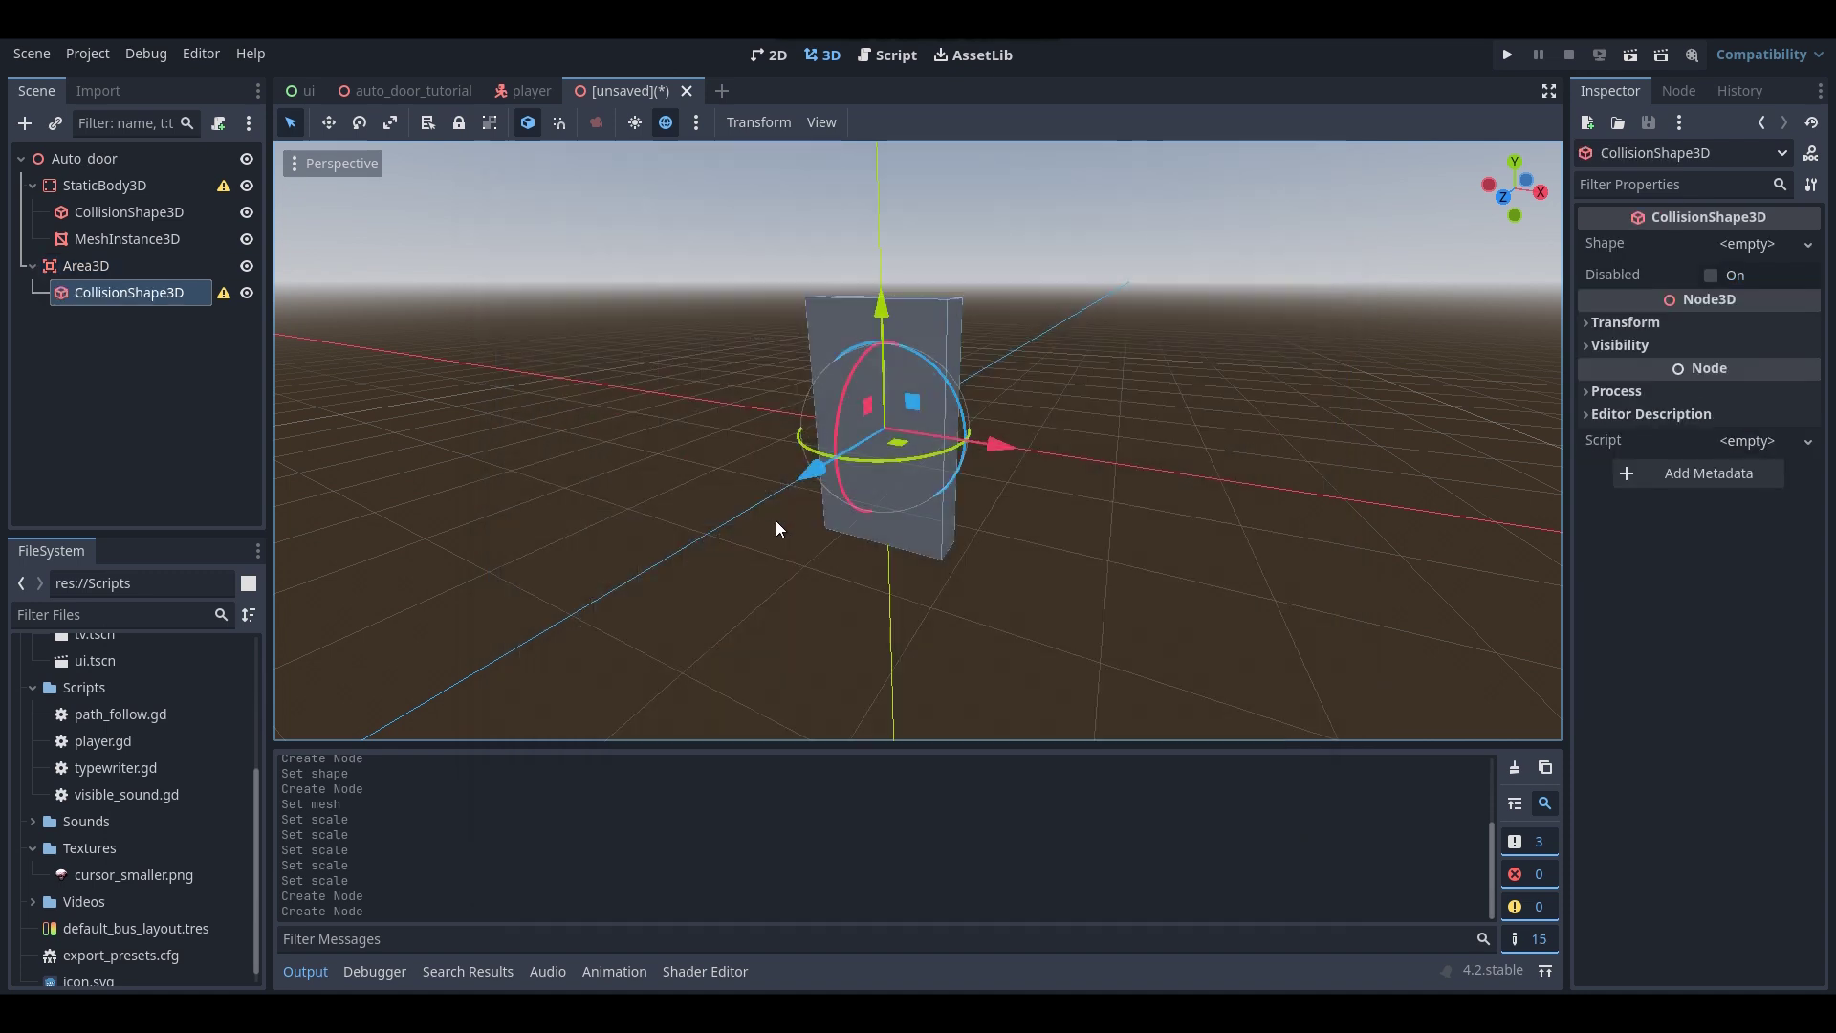
# - Give the Area3D's CollisionShape3D a new BoxShape3D
pyautogui.click(1740, 246)
pyautogui.click(1688, 327)
pyautogui.press('w')
pyautogui.moveTo(1147, 402); pyautogui.dragTo(899, 406, button='right')
pyautogui.press('d')
pyautogui.moveTo(918, 440); pyautogui.dragTo(1052, 464, button='right')
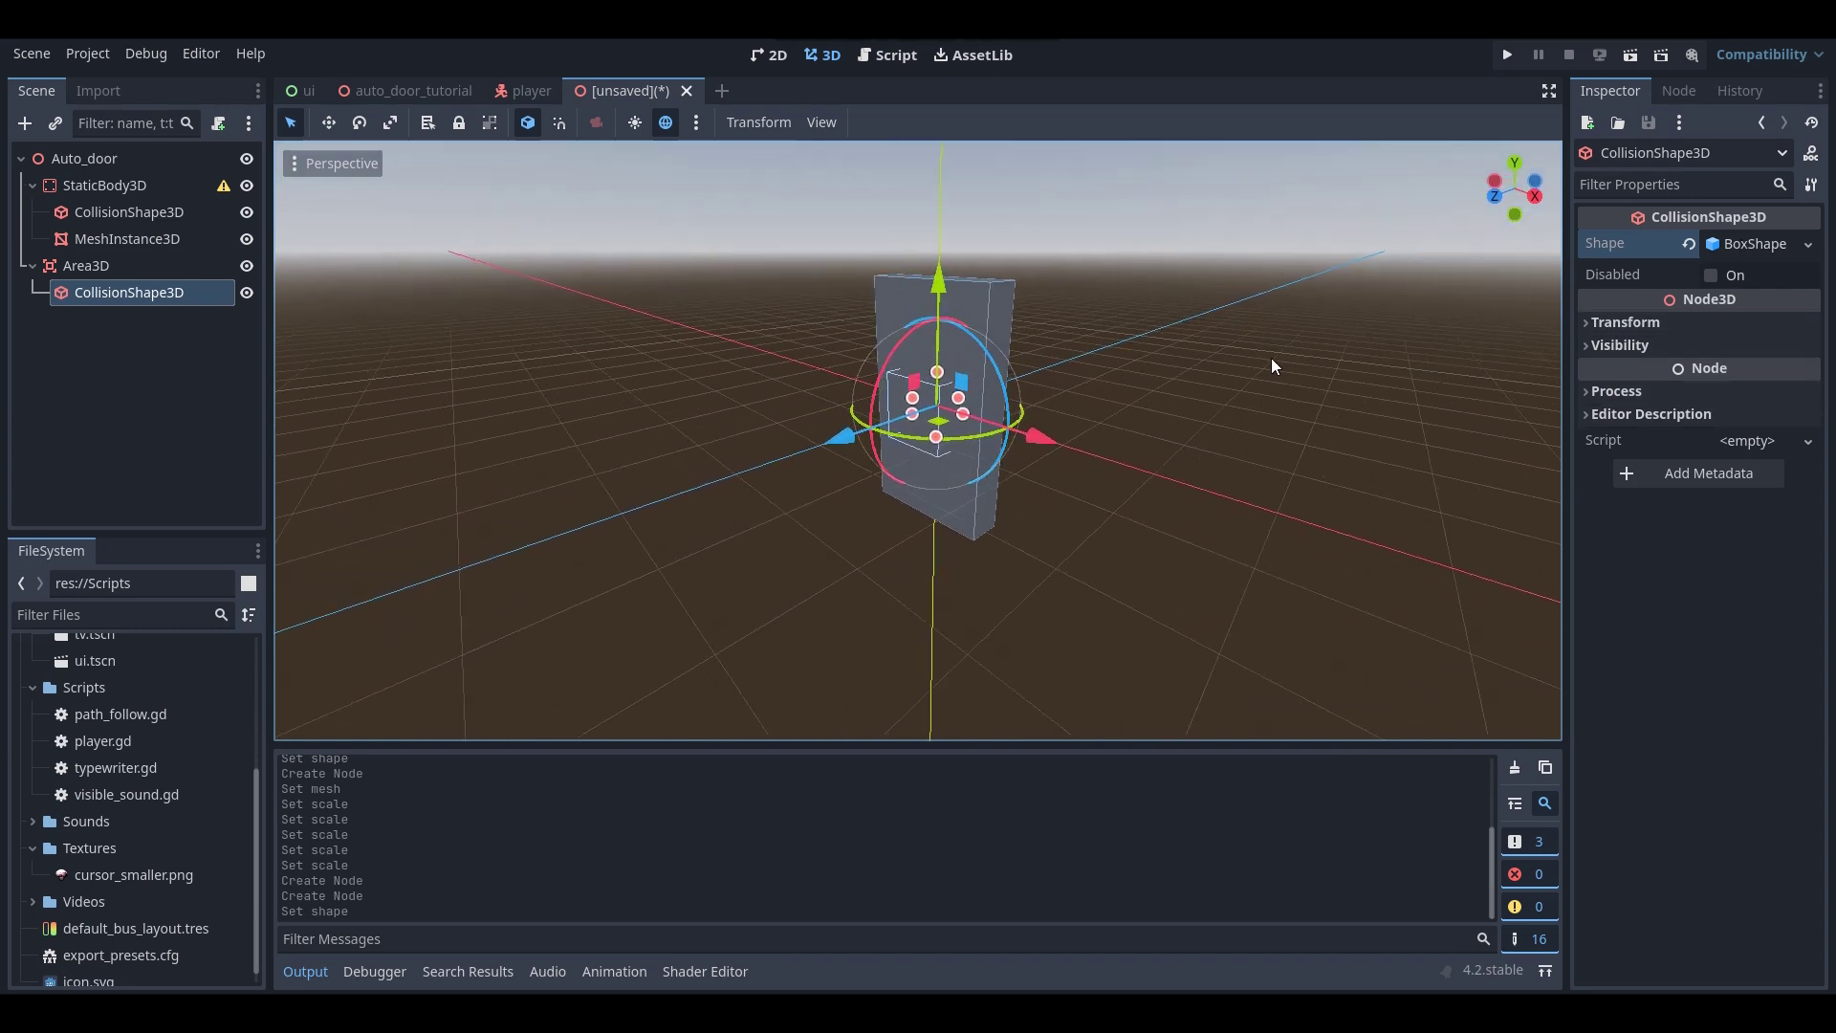
# - Scale the Area3D uniformly to about 6.73 on all three axes so it surrounds the door
pyautogui.doubleClick(100, 268)
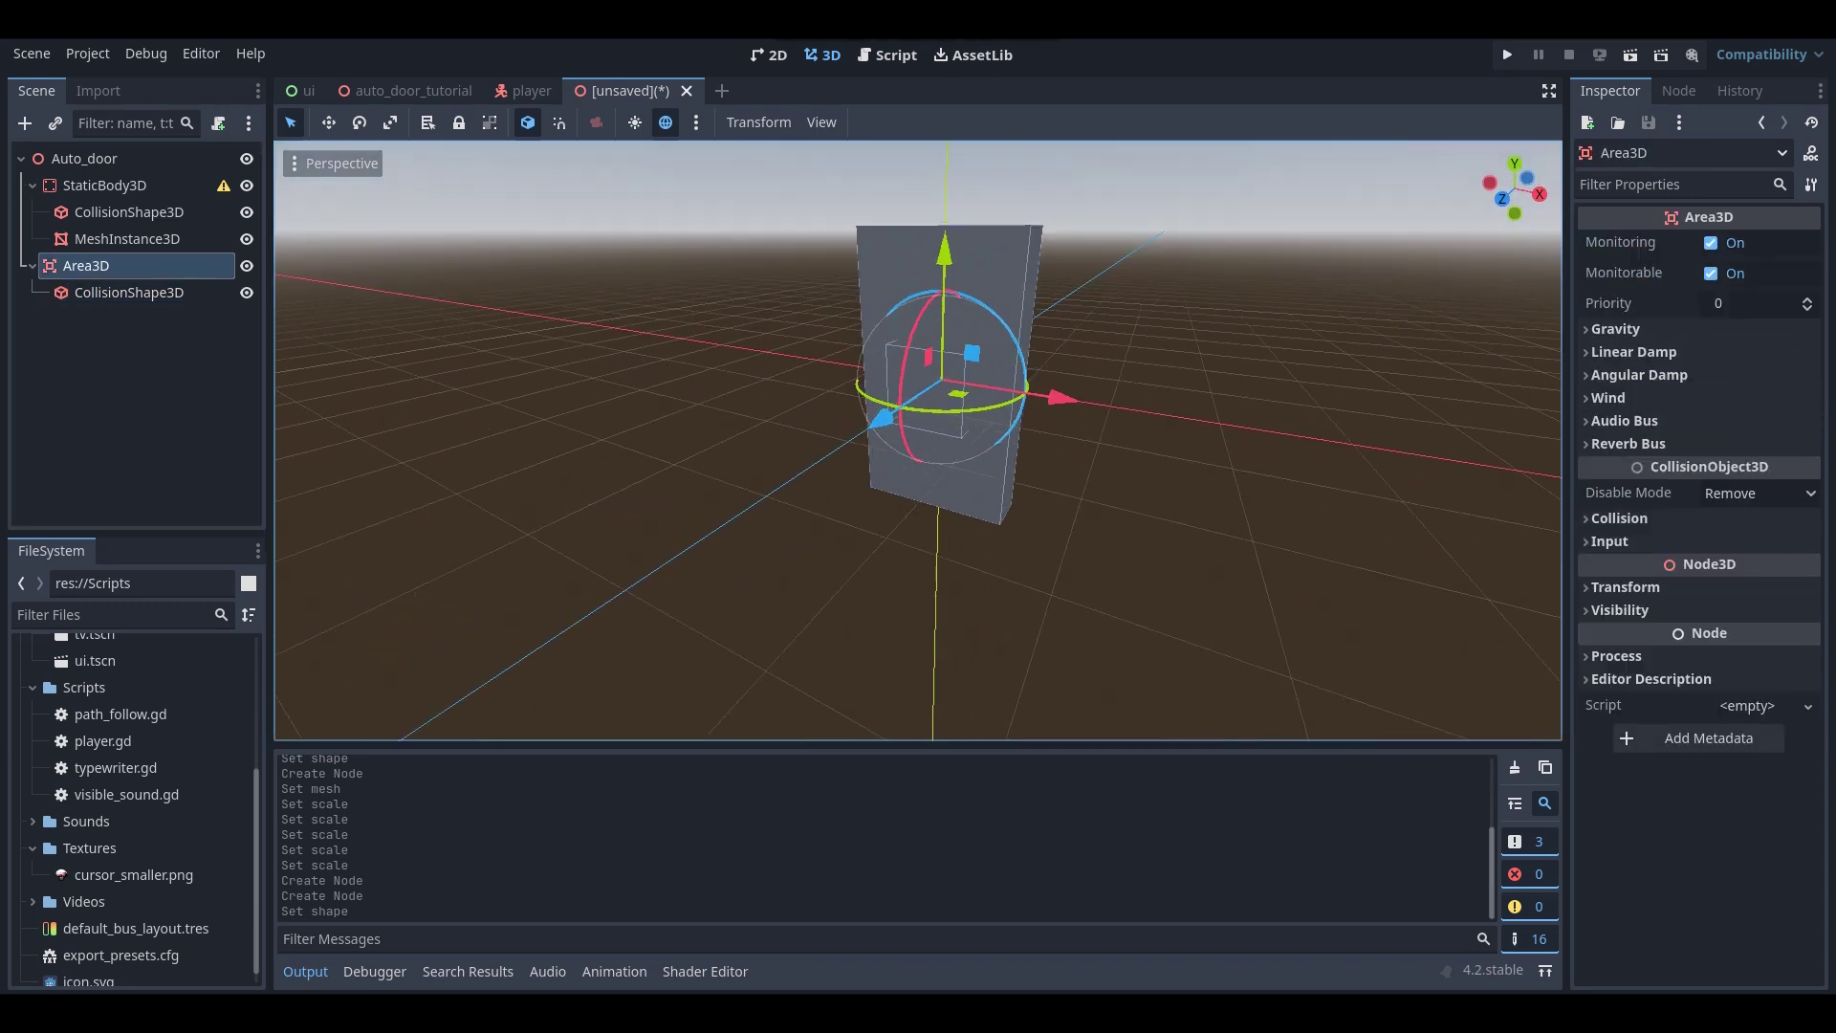
pyautogui.click(1685, 587)
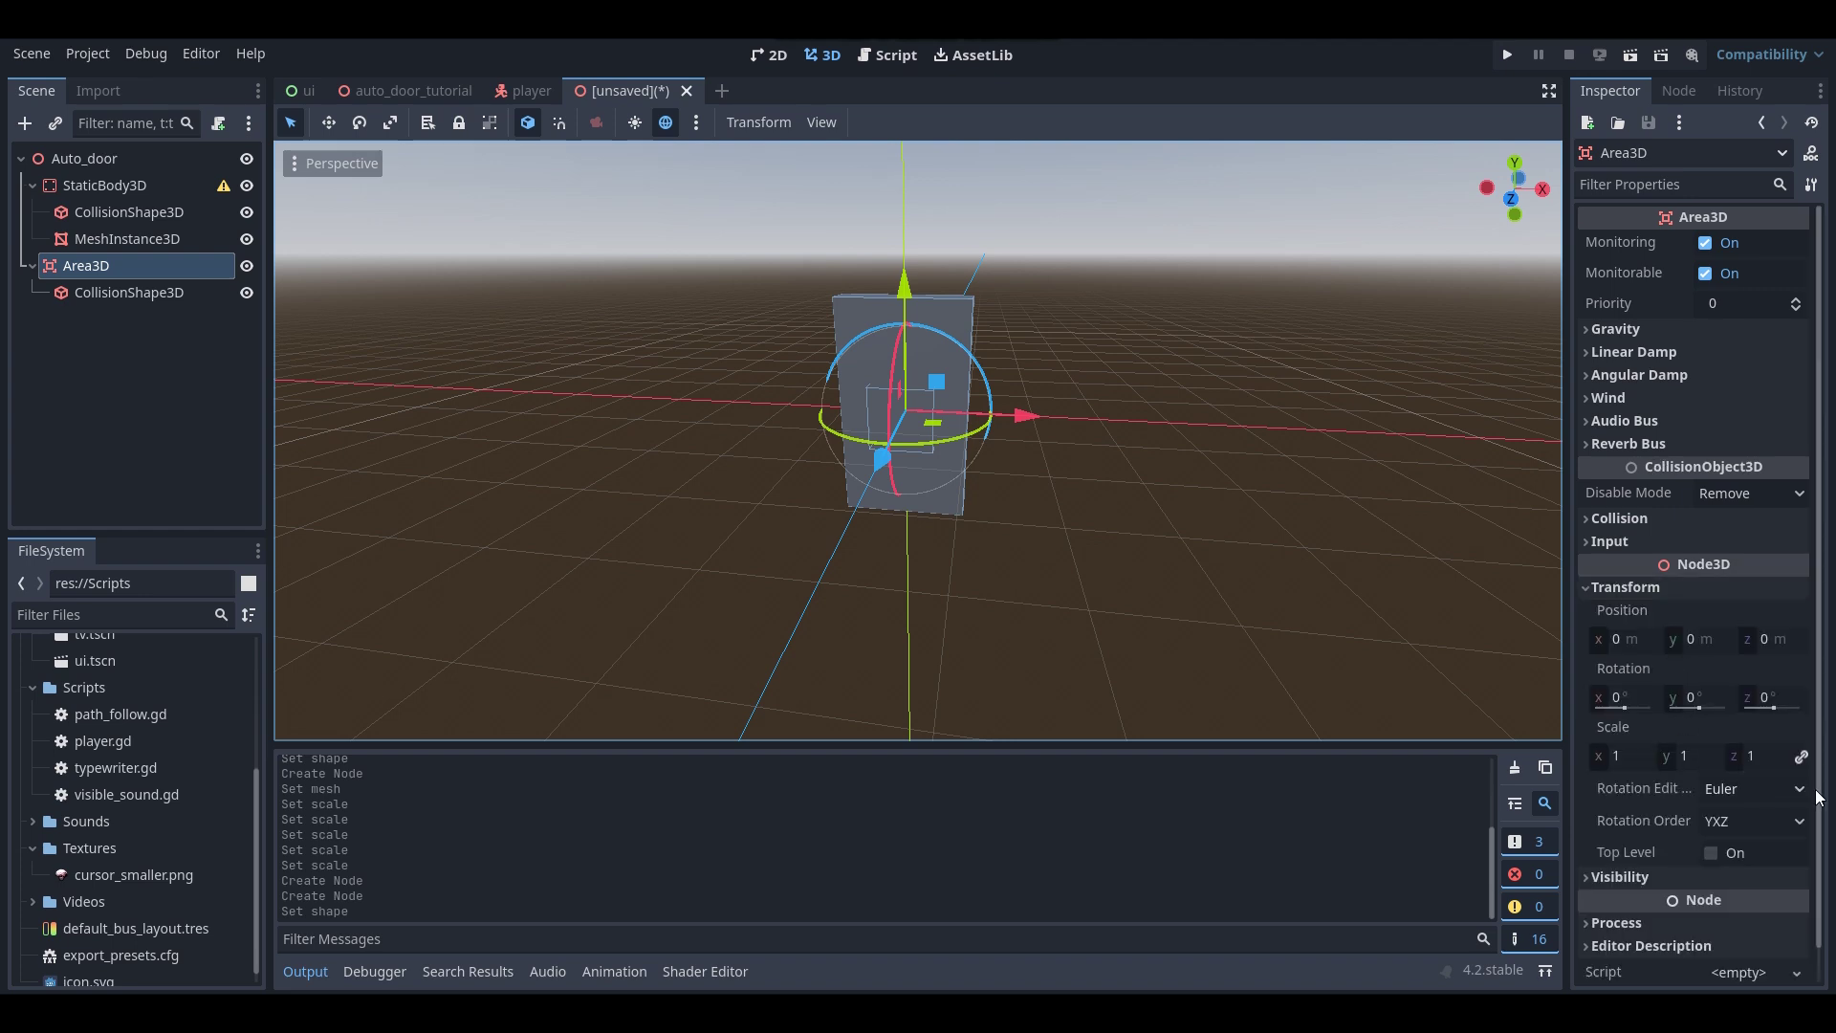
pyautogui.moveTo(1616, 756); pyautogui.dragTo(1825, 756)
# - Examine from several sides how far the enlarged Area3D extends around the door
pyautogui.moveTo(1071, 430); pyautogui.dragTo(913, 430, button='middle')
pyautogui.moveTo(913, 430); pyautogui.dragTo(388, 483, button='right')
pyautogui.press('d')
pyautogui.press('s')
pyautogui.moveTo(1329, 468); pyautogui.dragTo(1435, 392, button='middle')
pyautogui.moveTo(918, 516); pyautogui.dragTo(1058, 557, button='right')
pyautogui.press('a')
pyautogui.press('s')
pyautogui.press('w')
pyautogui.press('s')
pyautogui.press('a')
pyautogui.press('w')
pyautogui.press('d')
pyautogui.press('w')
pyautogui.press('s')
pyautogui.press('s')
pyautogui.press('s')
pyautogui.press('s')
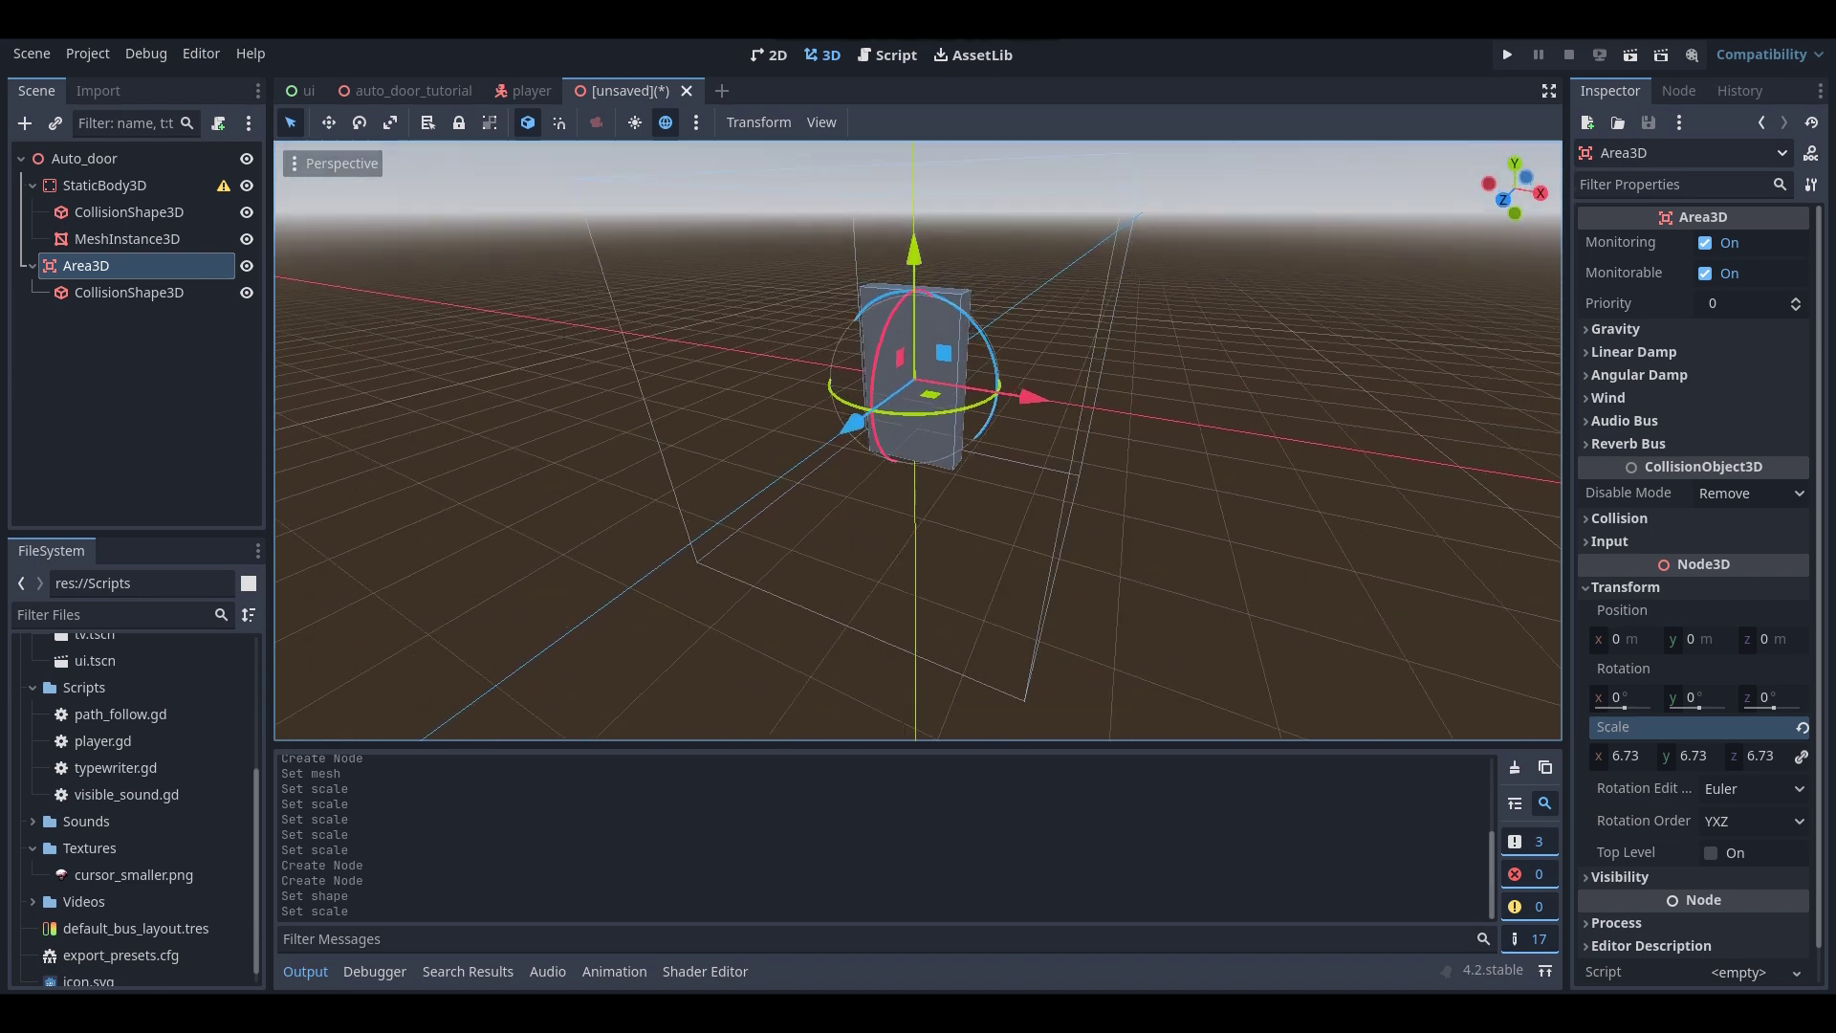
# - Save the scene as auto_door.tscn in the res://Scenes folder
pyautogui.hotkey('ctrl', 's')
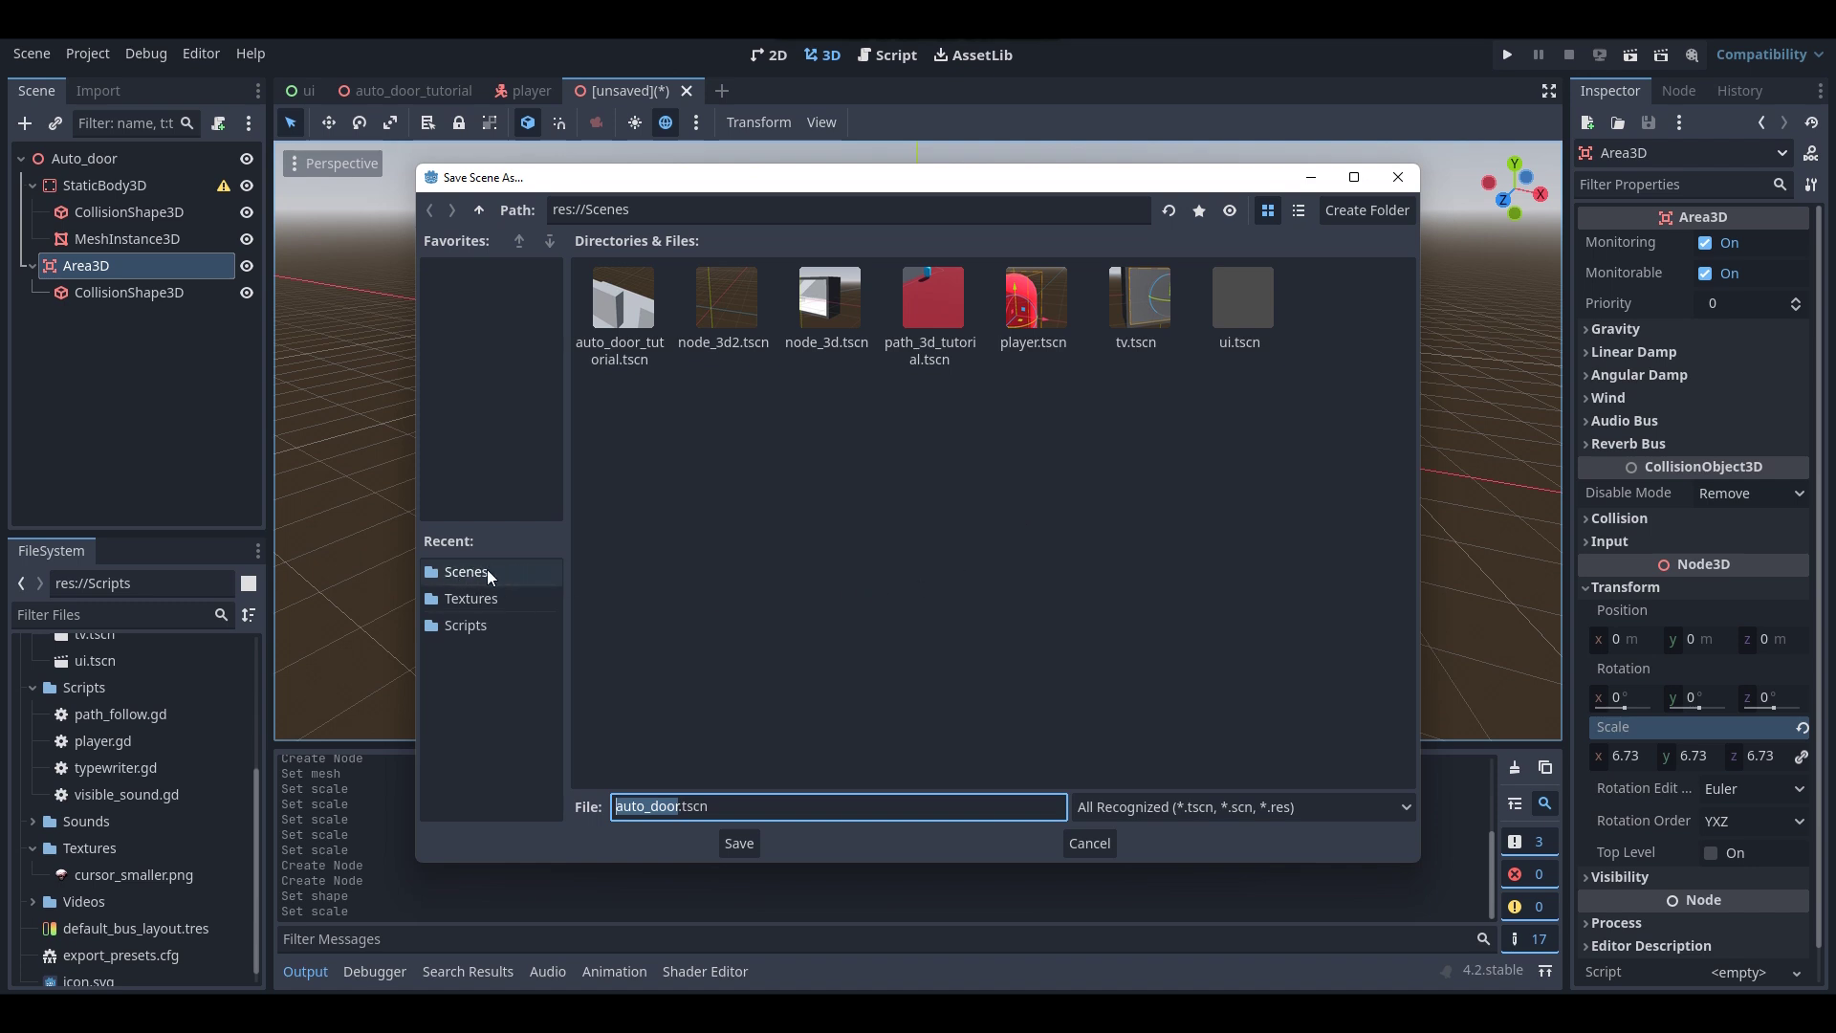
pyautogui.click(736, 850)
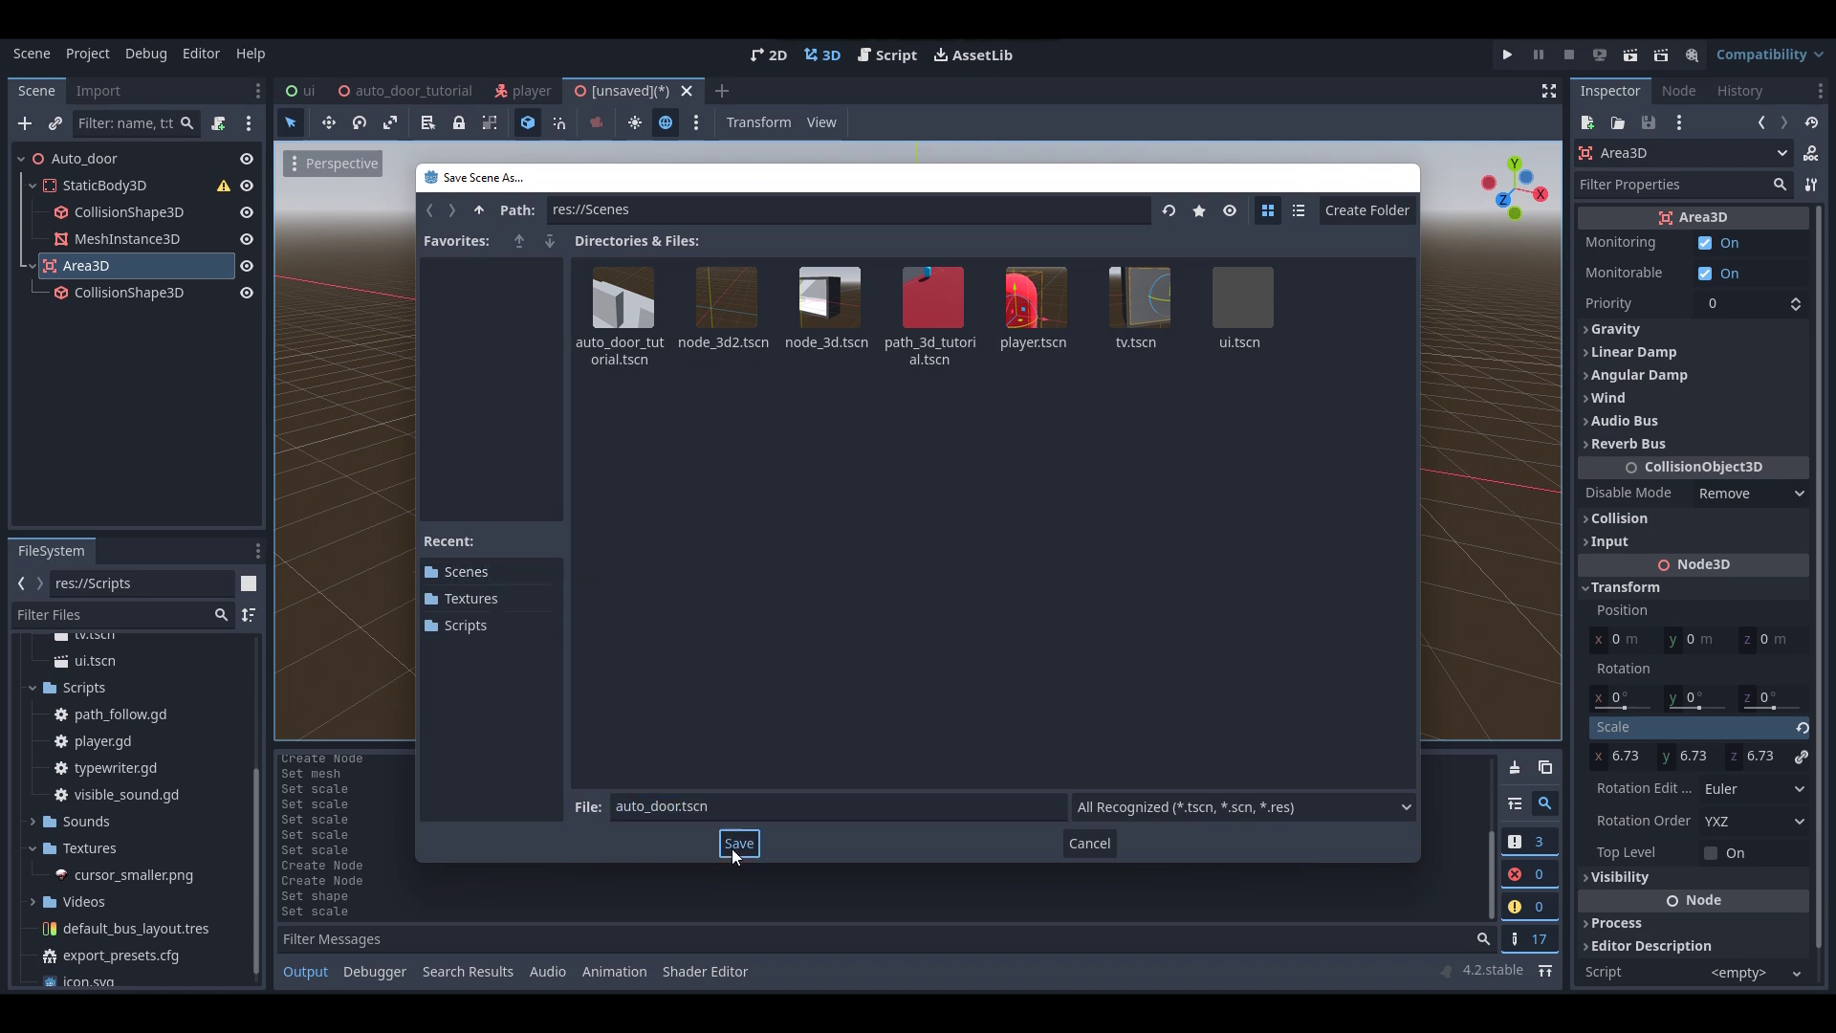
pyautogui.moveTo(921, 549); pyautogui.dragTo(976, 489, button='right')
pyautogui.press('w')
pyautogui.moveTo(935, 388); pyautogui.dragTo(266, 295, button='middle')
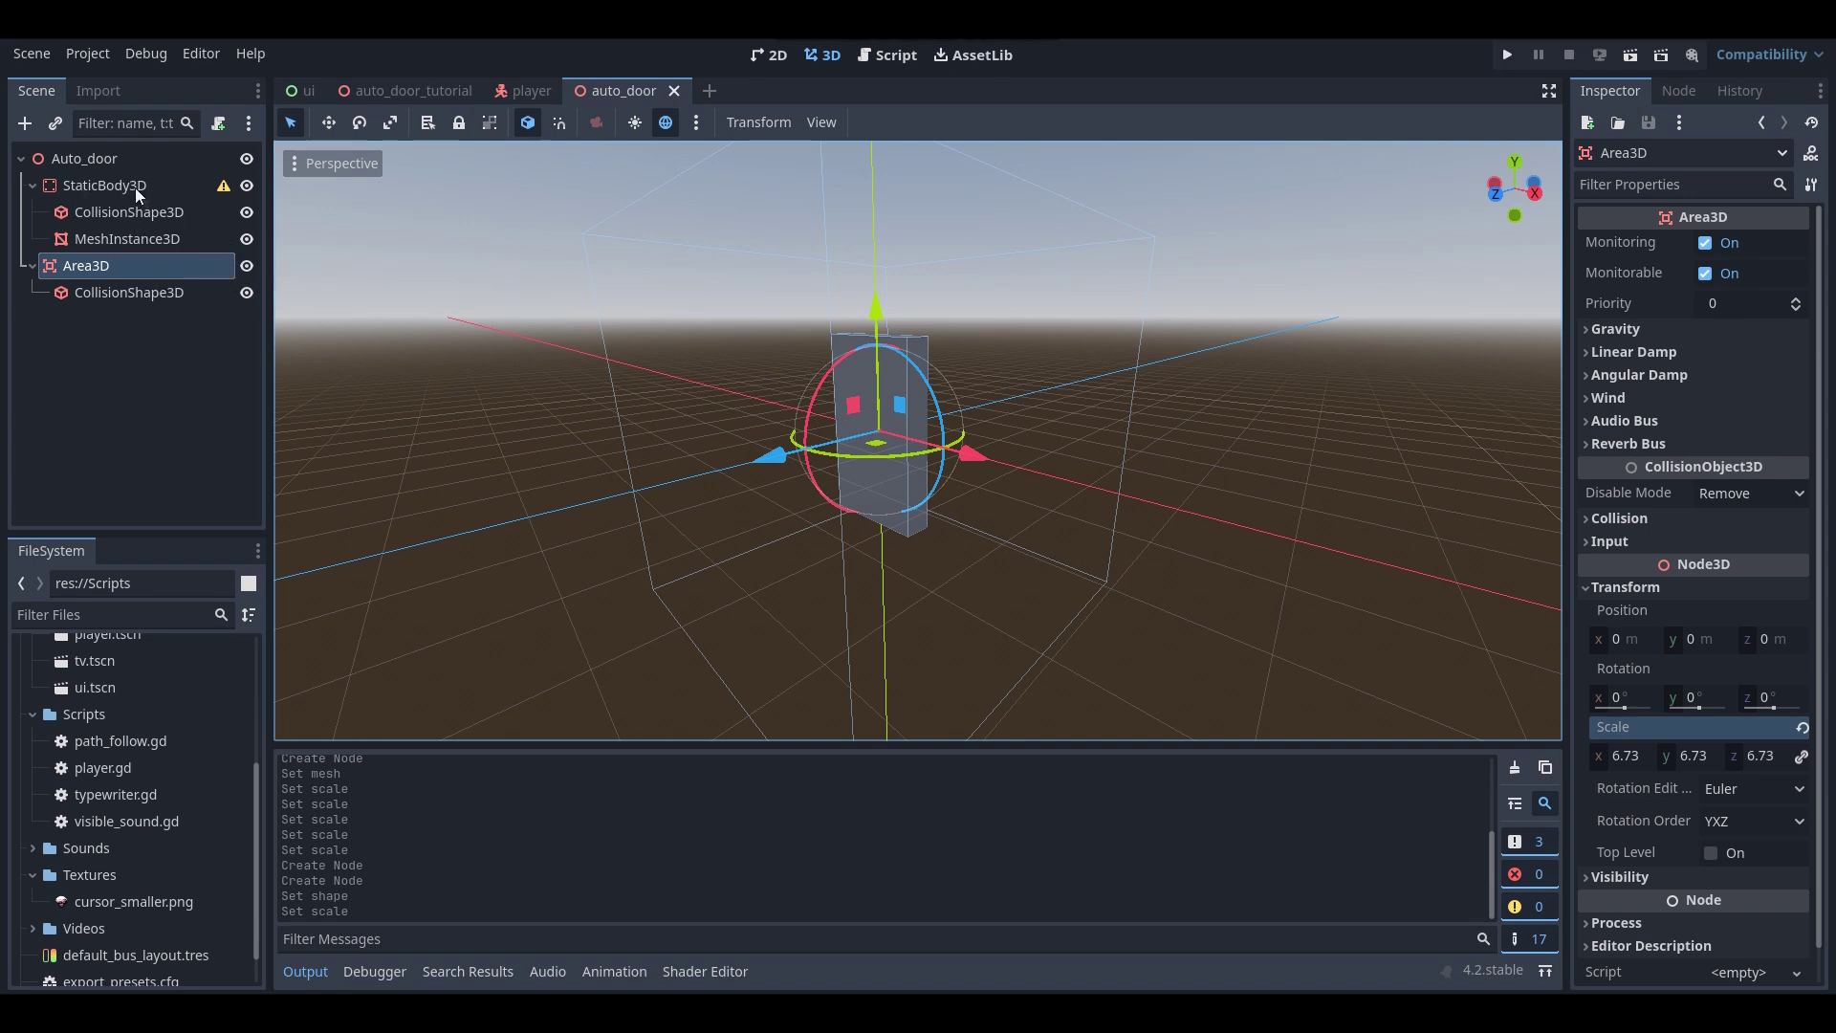
# - Attach a new GDScript to the Auto_door root node with the path res://Scripts/auto_door.gd
pyautogui.click(129, 160)
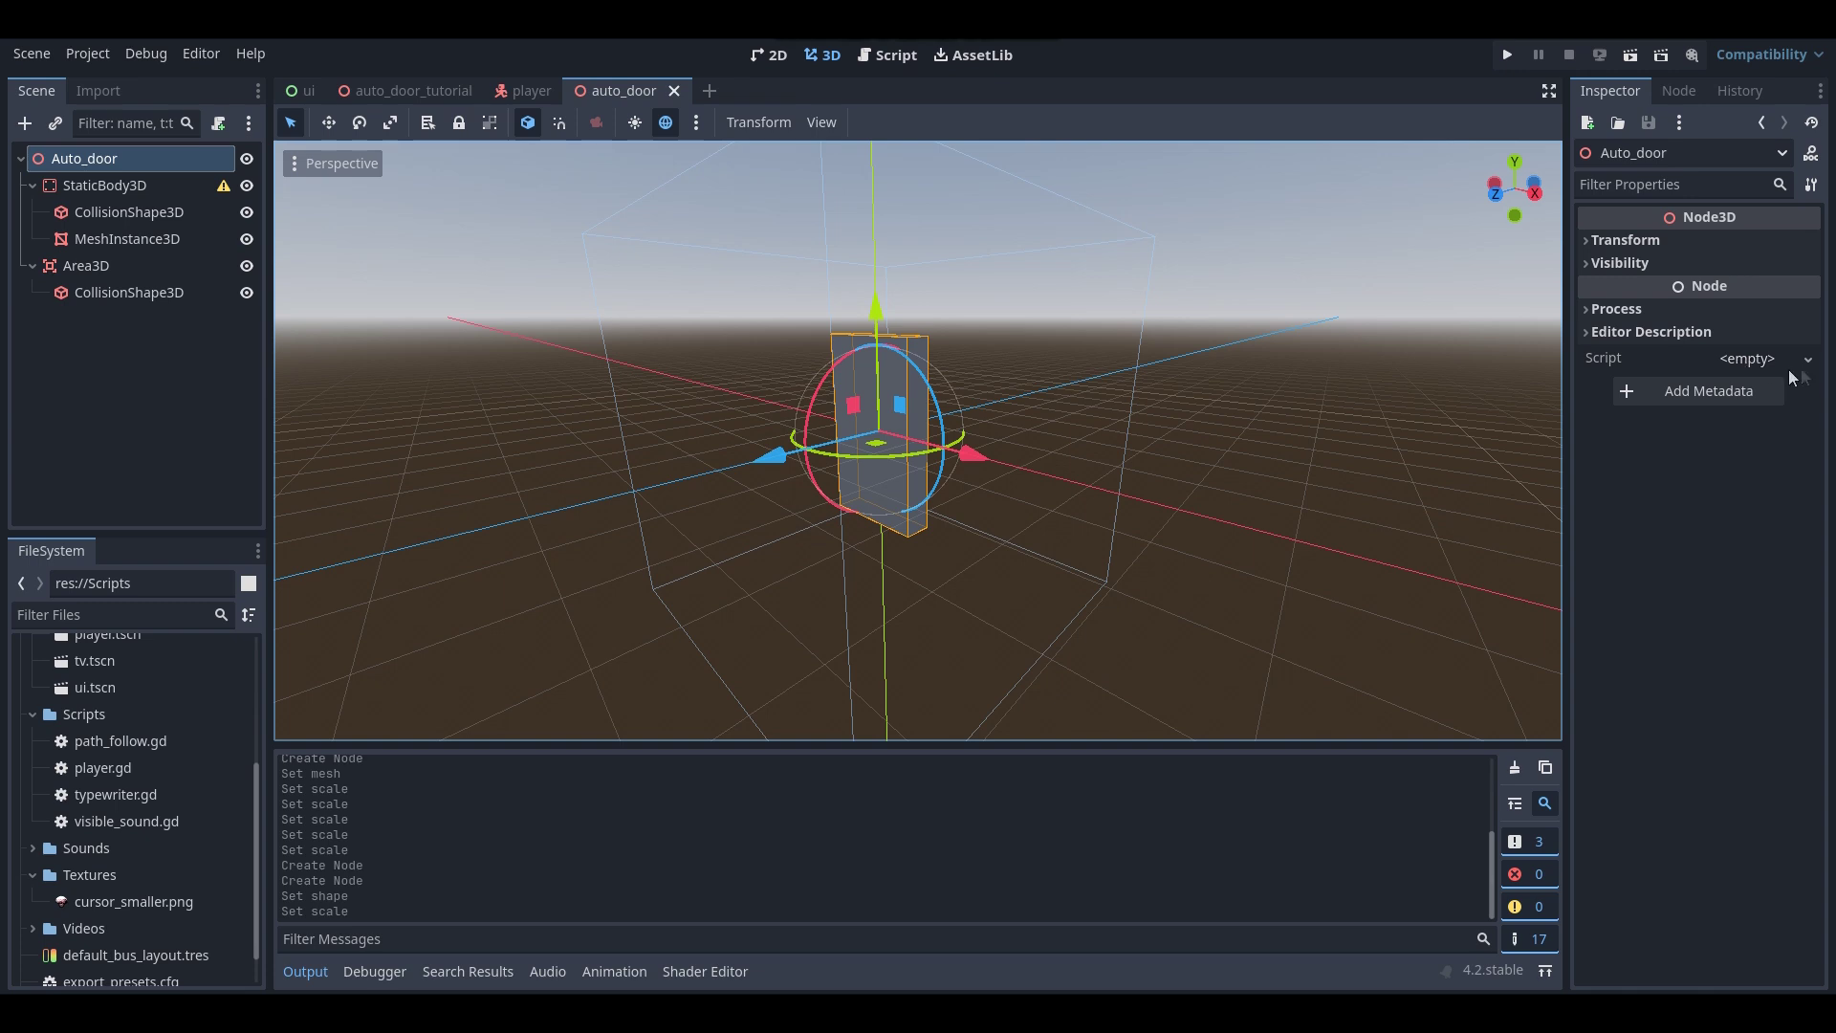
pyautogui.click(1753, 362)
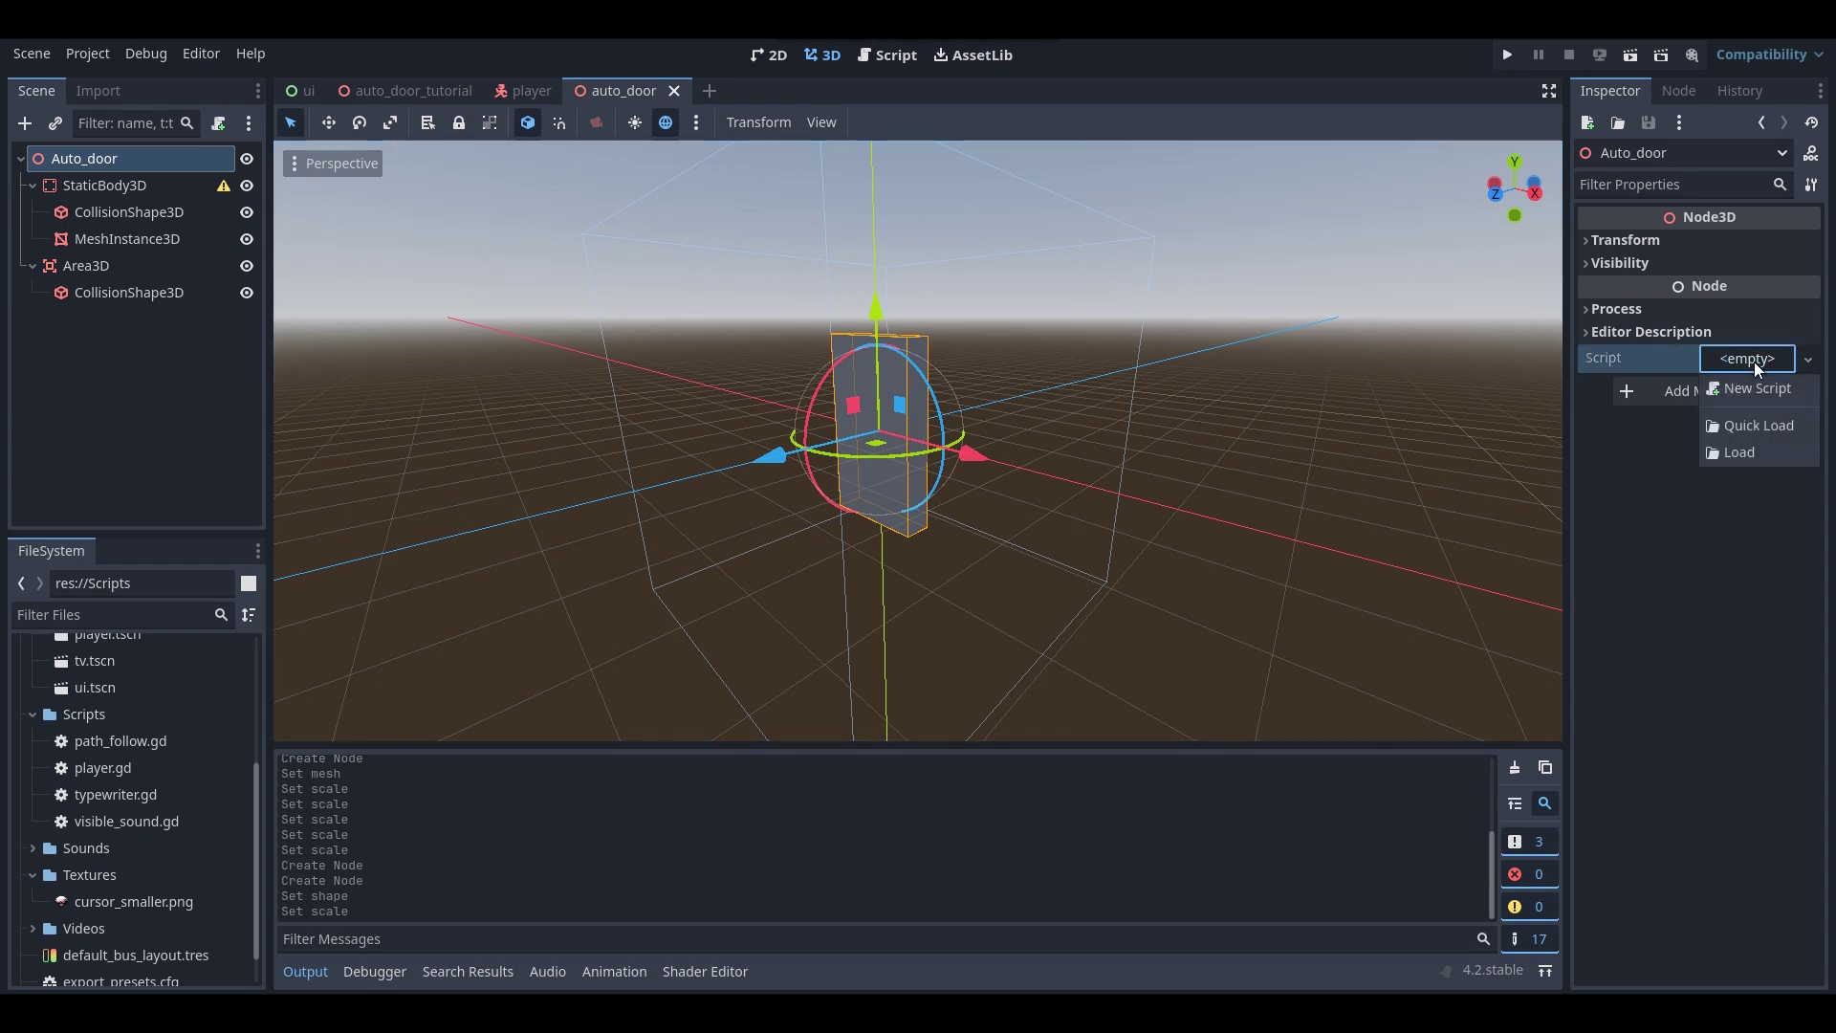
pyautogui.click(1742, 392)
pyautogui.click(924, 488)
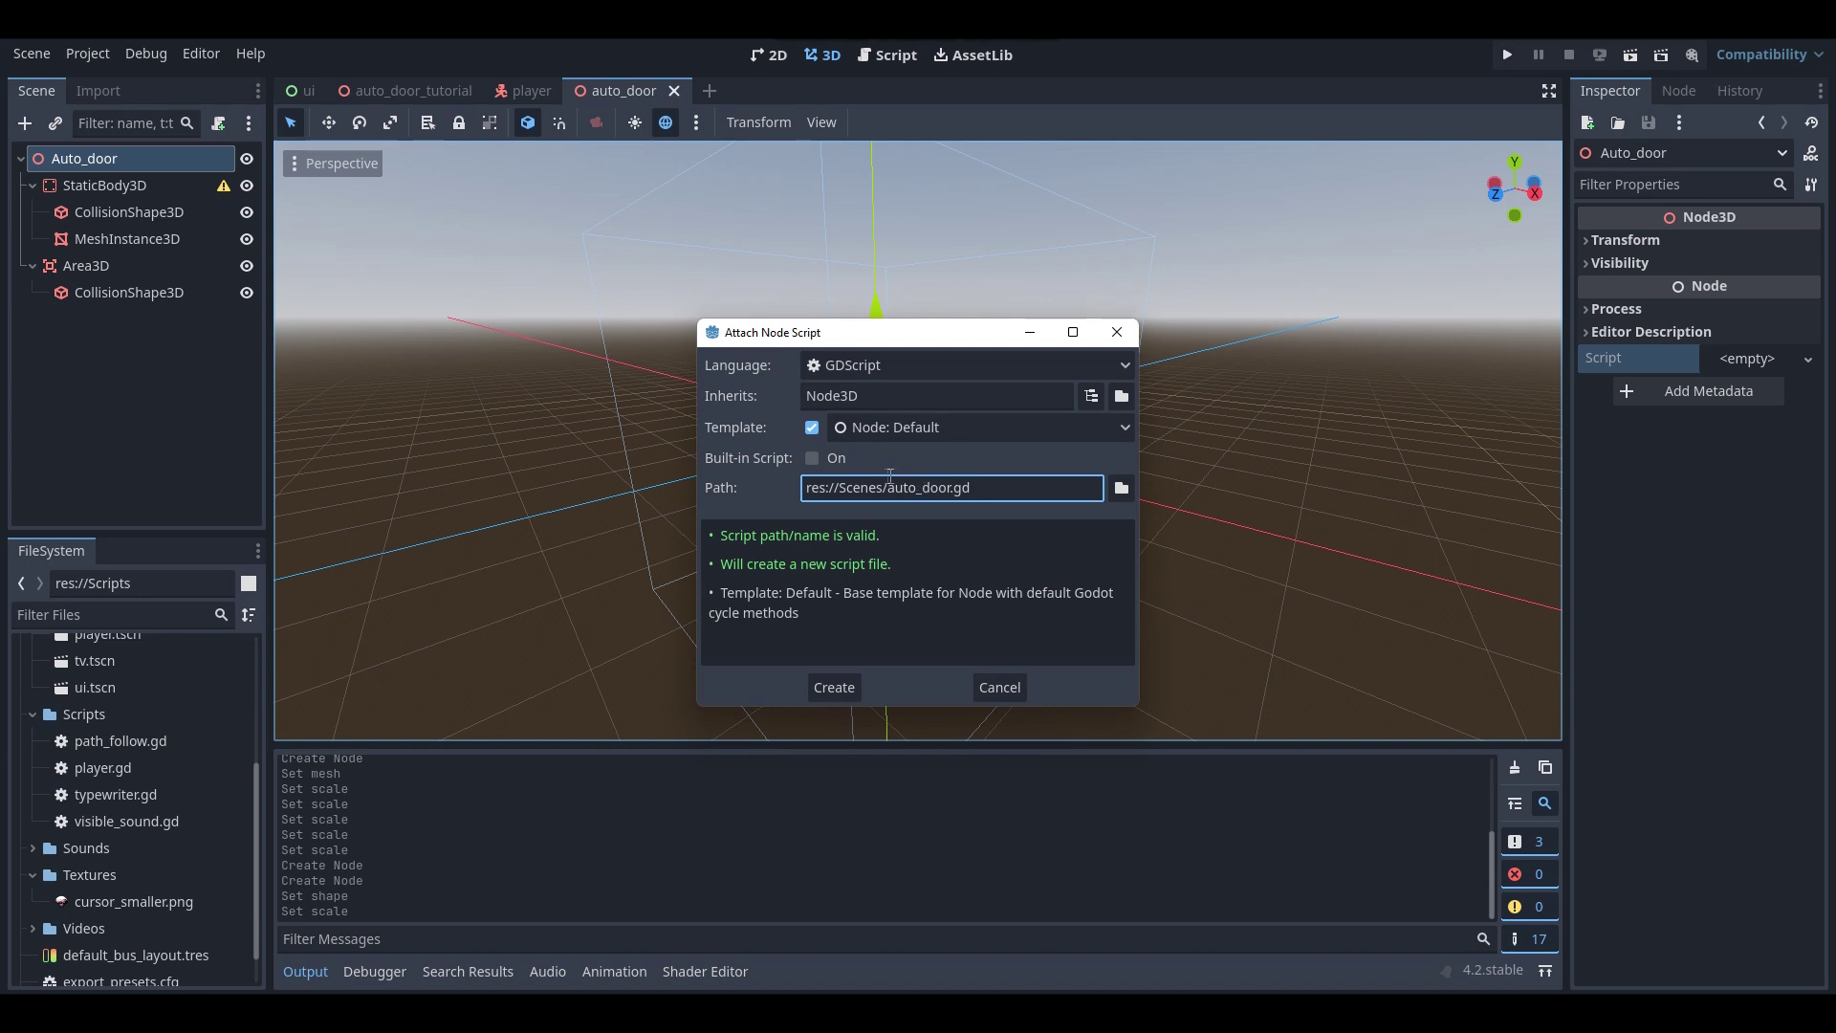
pyautogui.moveTo(883, 489); pyautogui.dragTo(854, 490)
pyautogui.write('ripts')
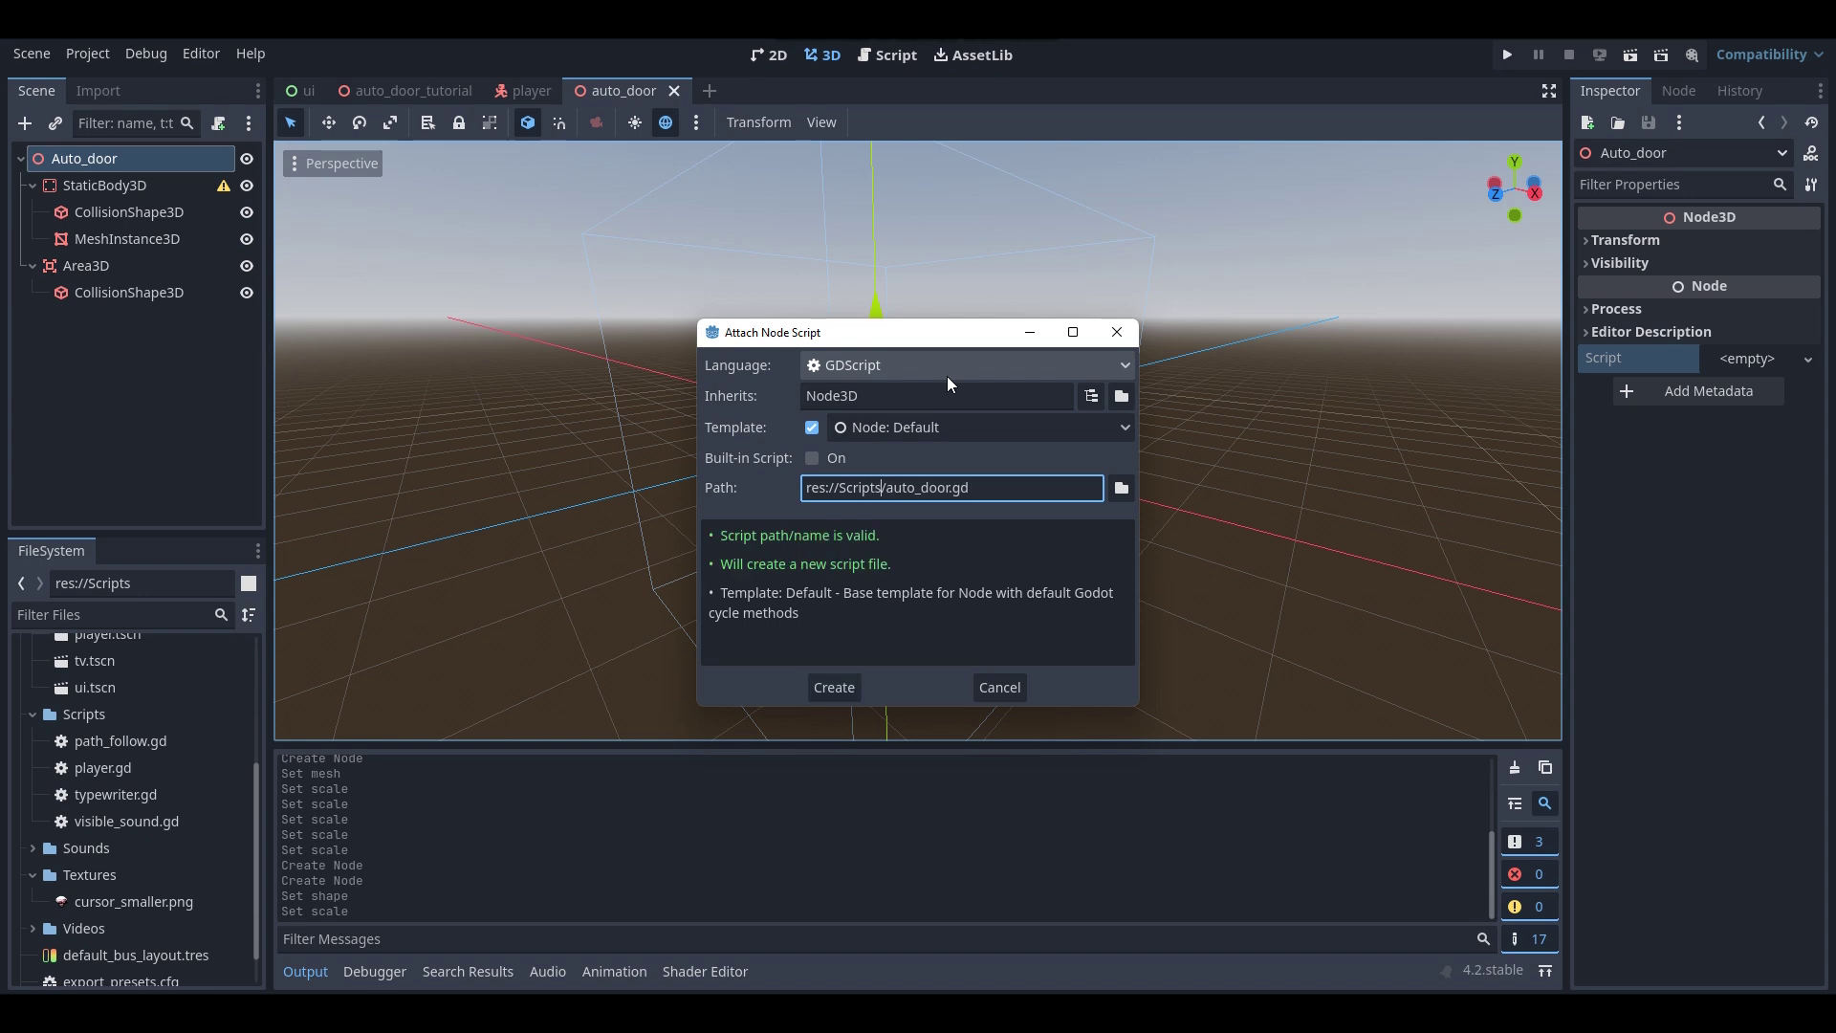
pyautogui.click(1123, 489)
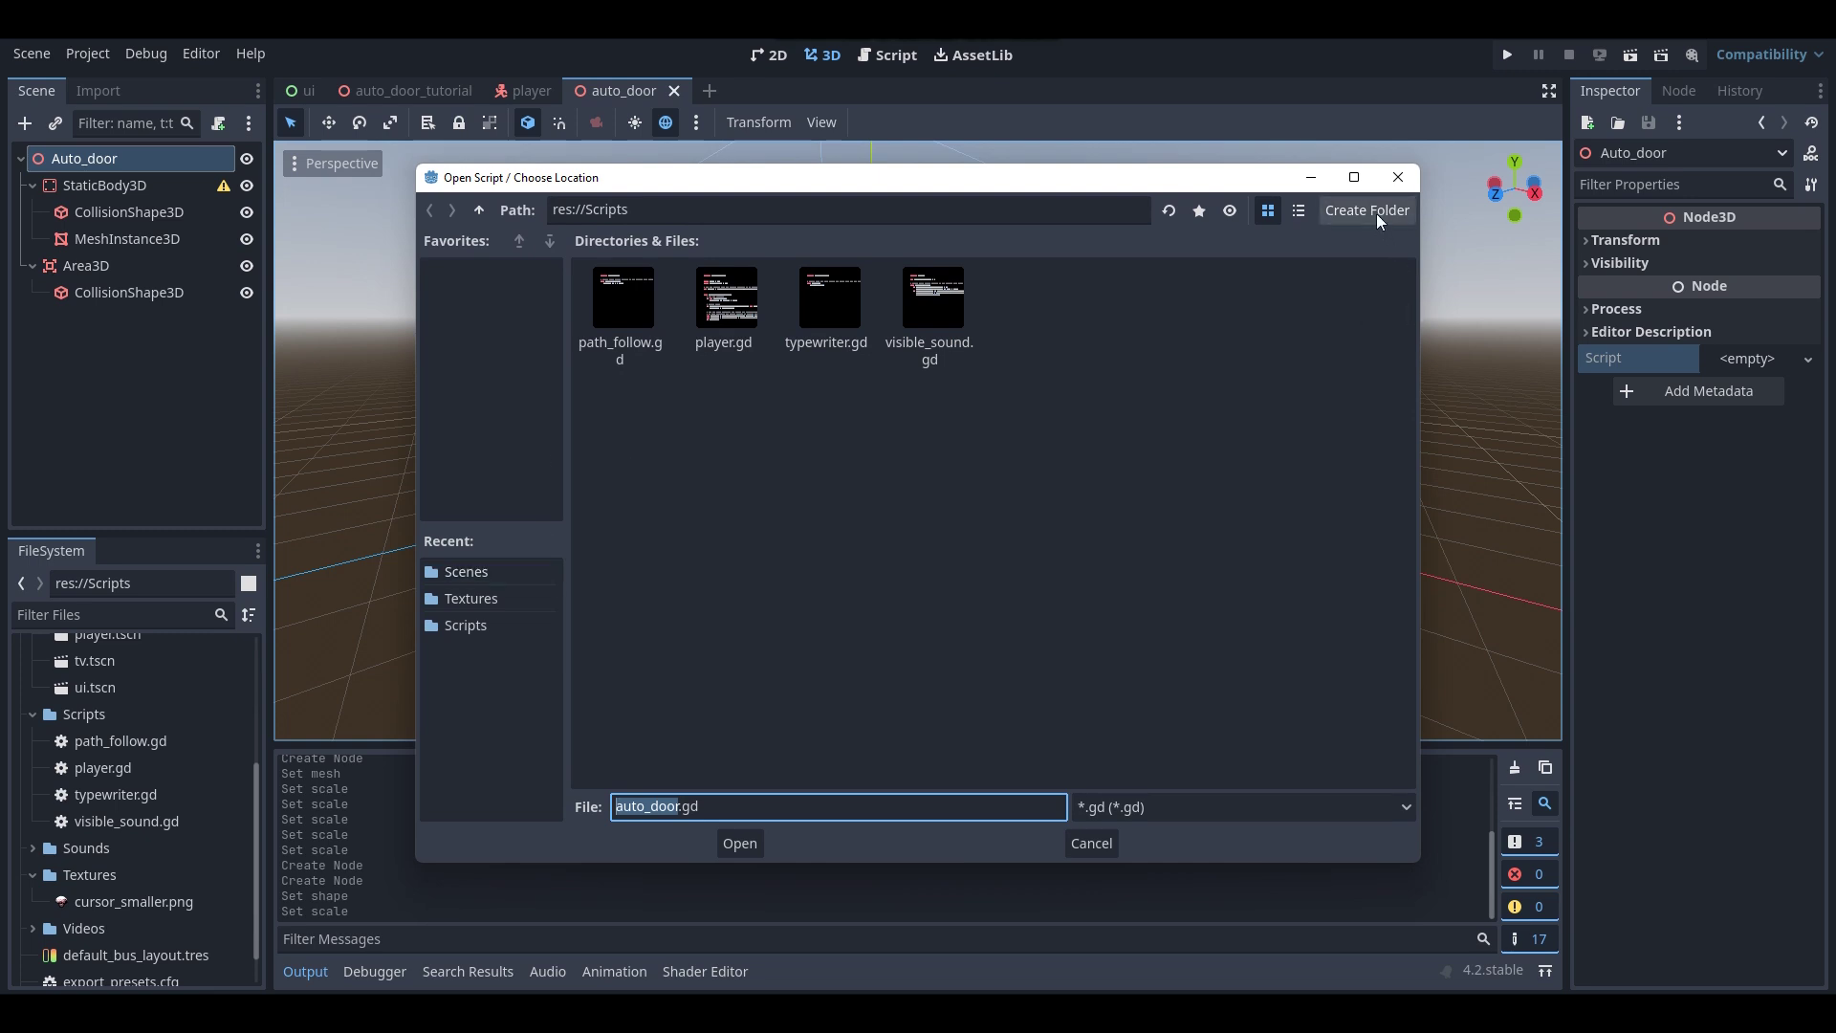
pyautogui.click(1091, 843)
pyautogui.click(1018, 489)
pyautogui.moveTo(881, 486); pyautogui.dragTo(804, 489)
pyautogui.click(863, 487)
pyautogui.click(834, 686)
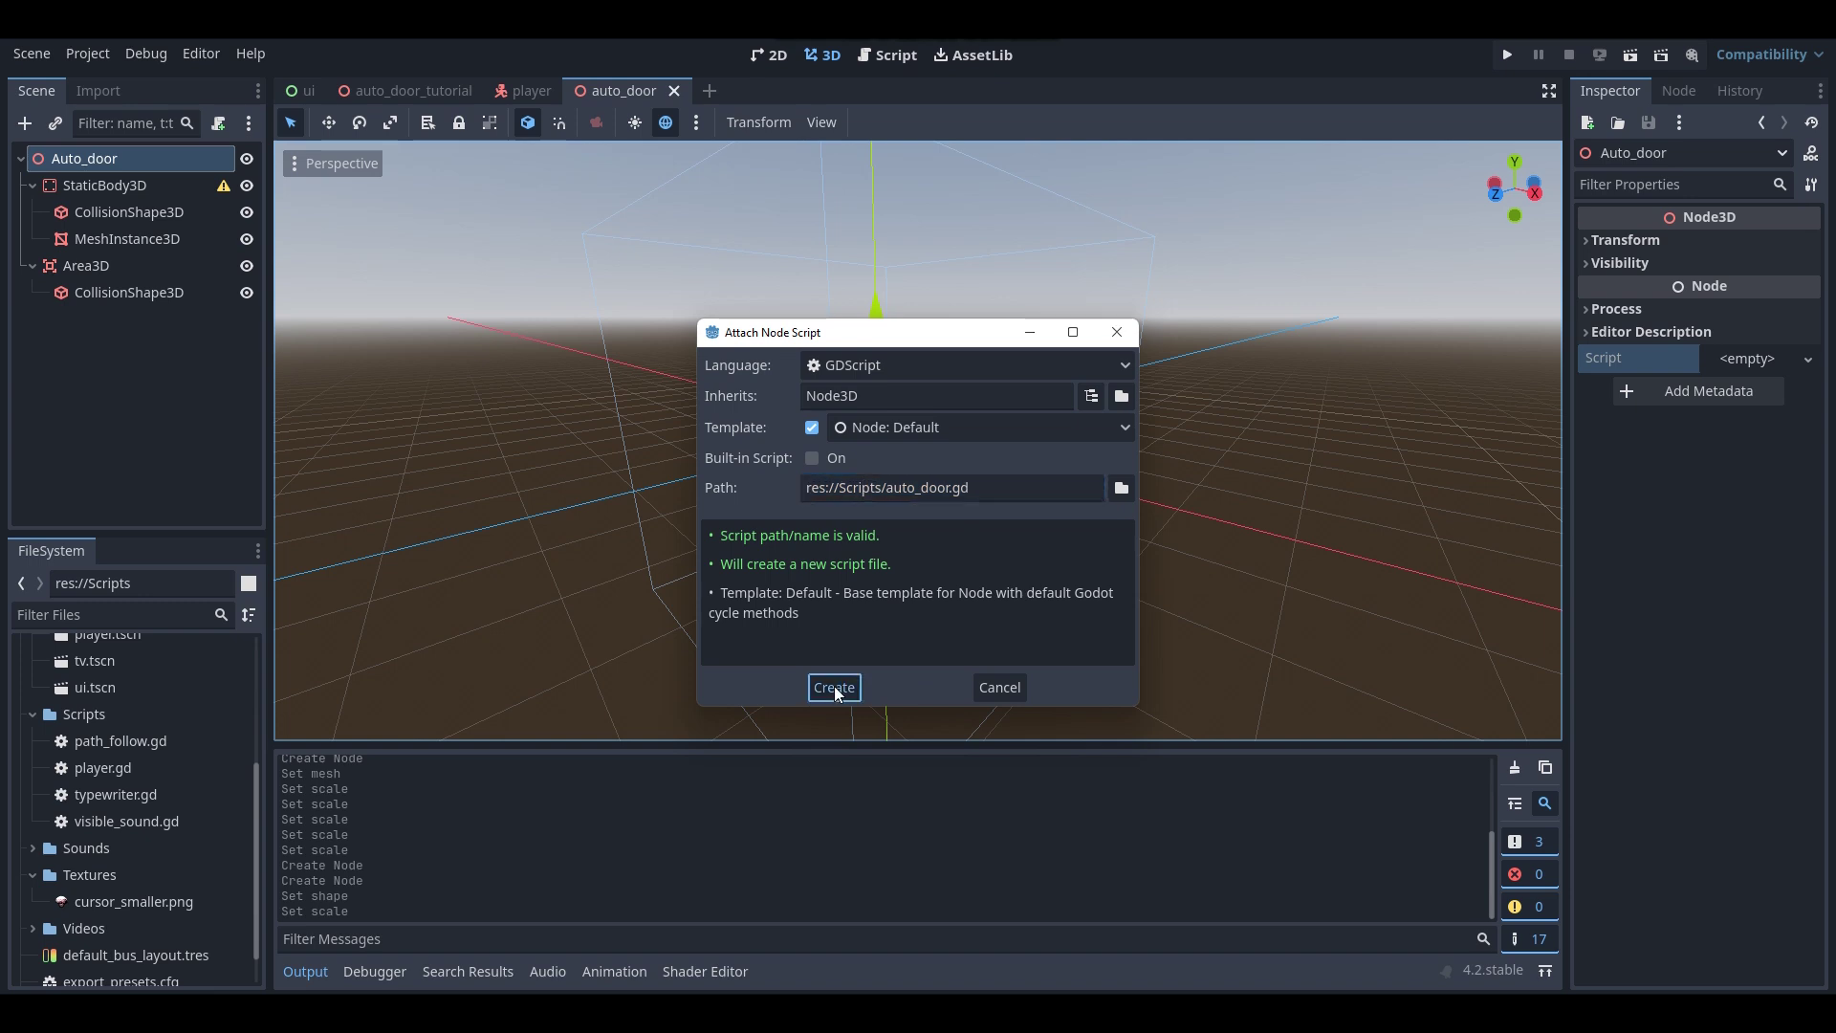
# - Remove the _ready function and its comment from auto_door.gd, leaving blank lines below the extends line
pyautogui.hotkey('ctrl', 'End')
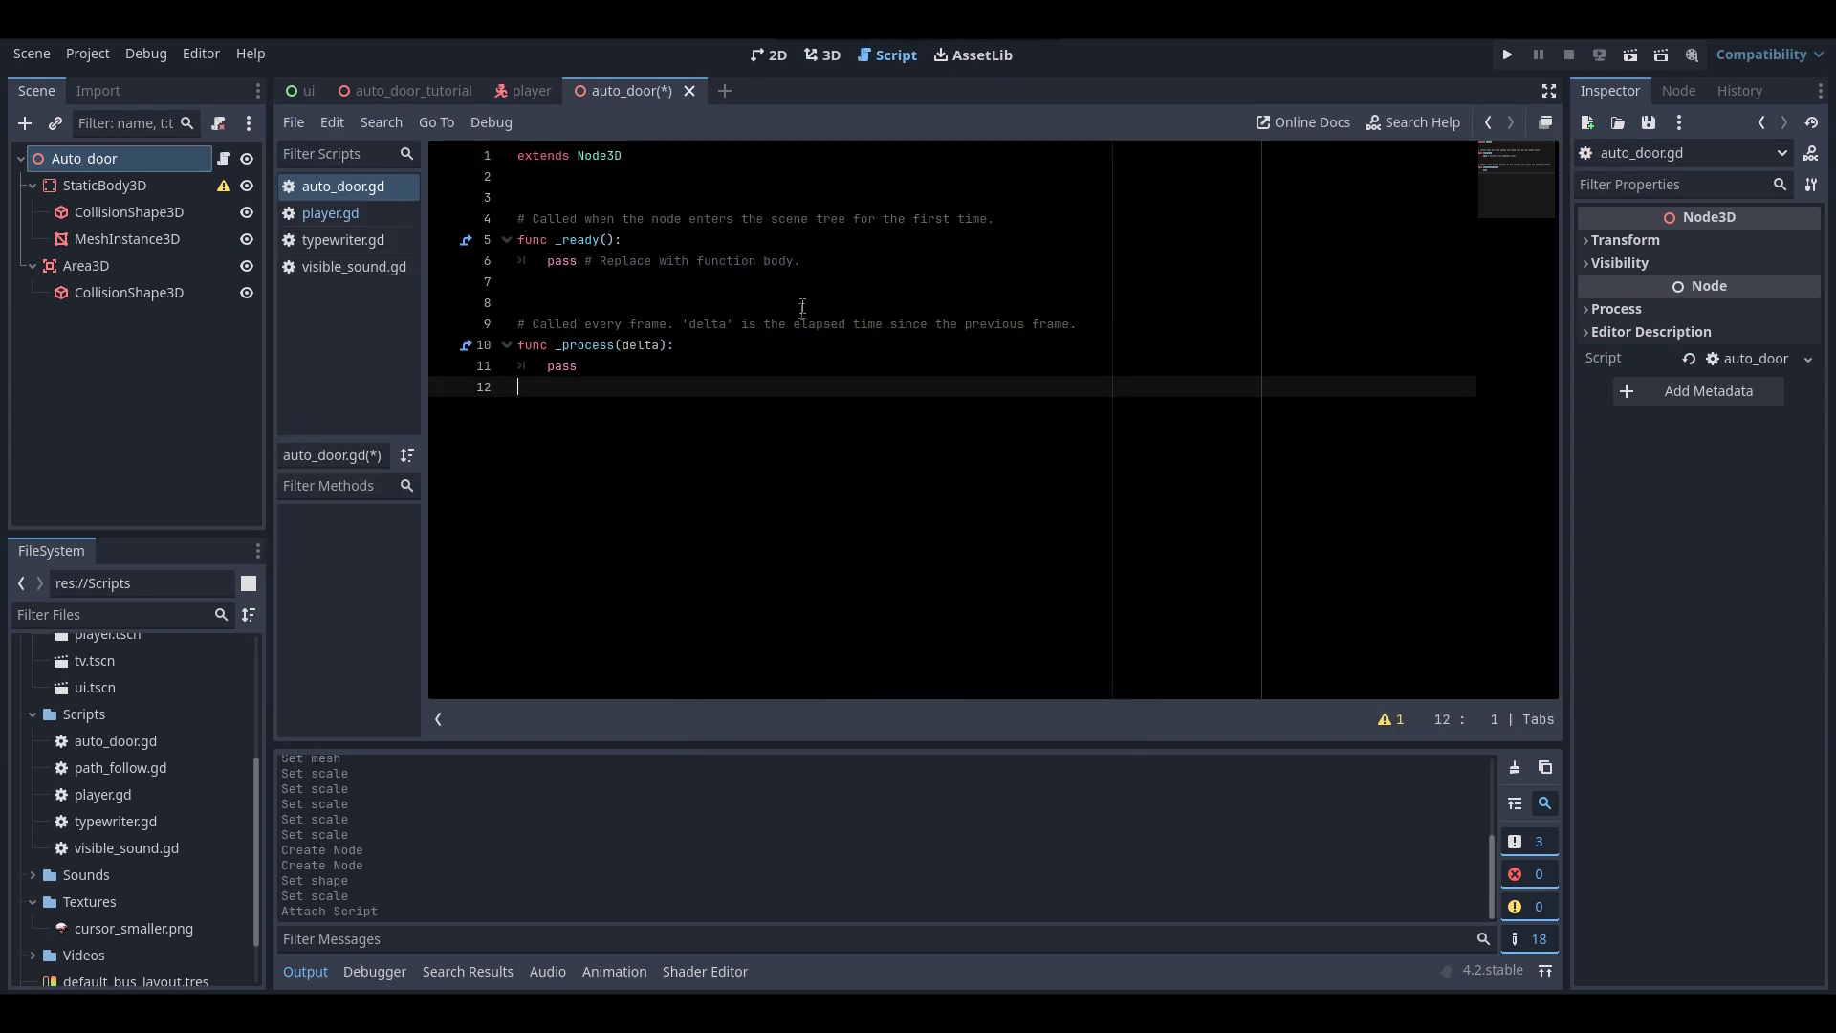
pyautogui.moveTo(802, 301); pyautogui.dragTo(514, 218)
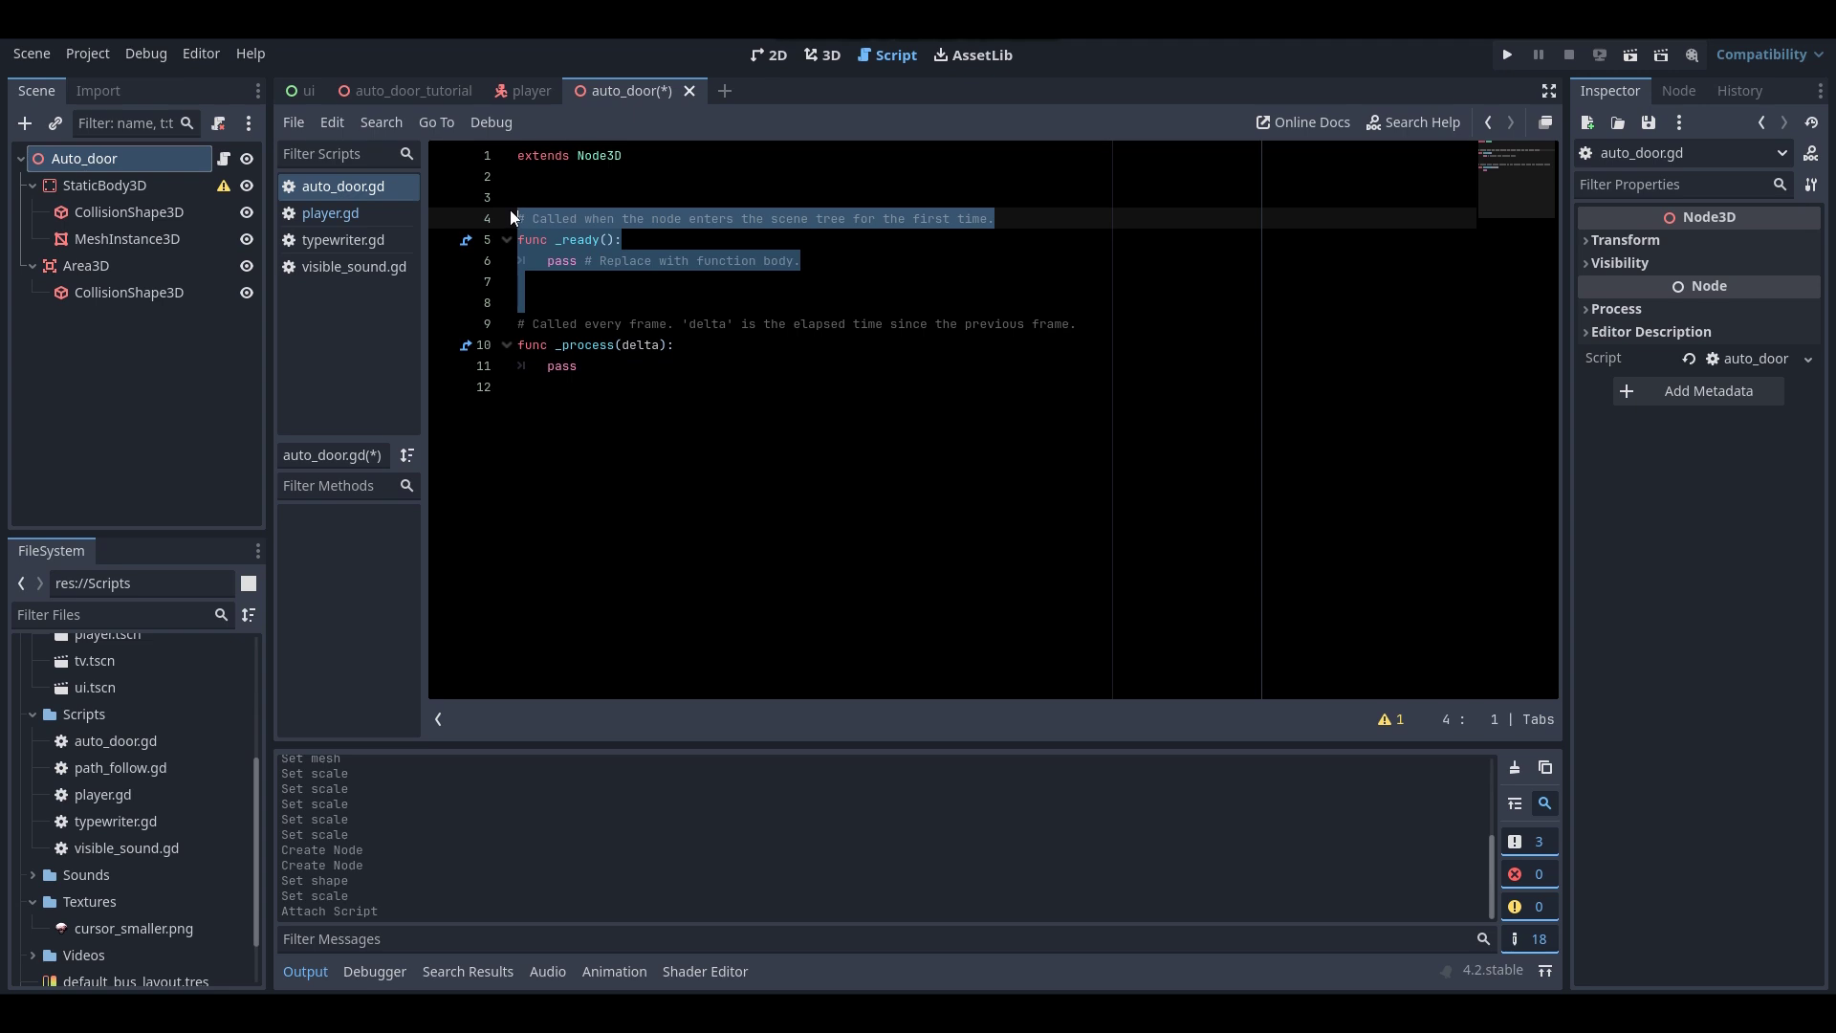
pyautogui.press('BackSpace')
pyautogui.press('BackSpace')
pyautogui.press('Return')
# - Declare the script variables toggle = false and bodies_entered = 0 below the extends line, and save
pyautogui.click(547, 198)
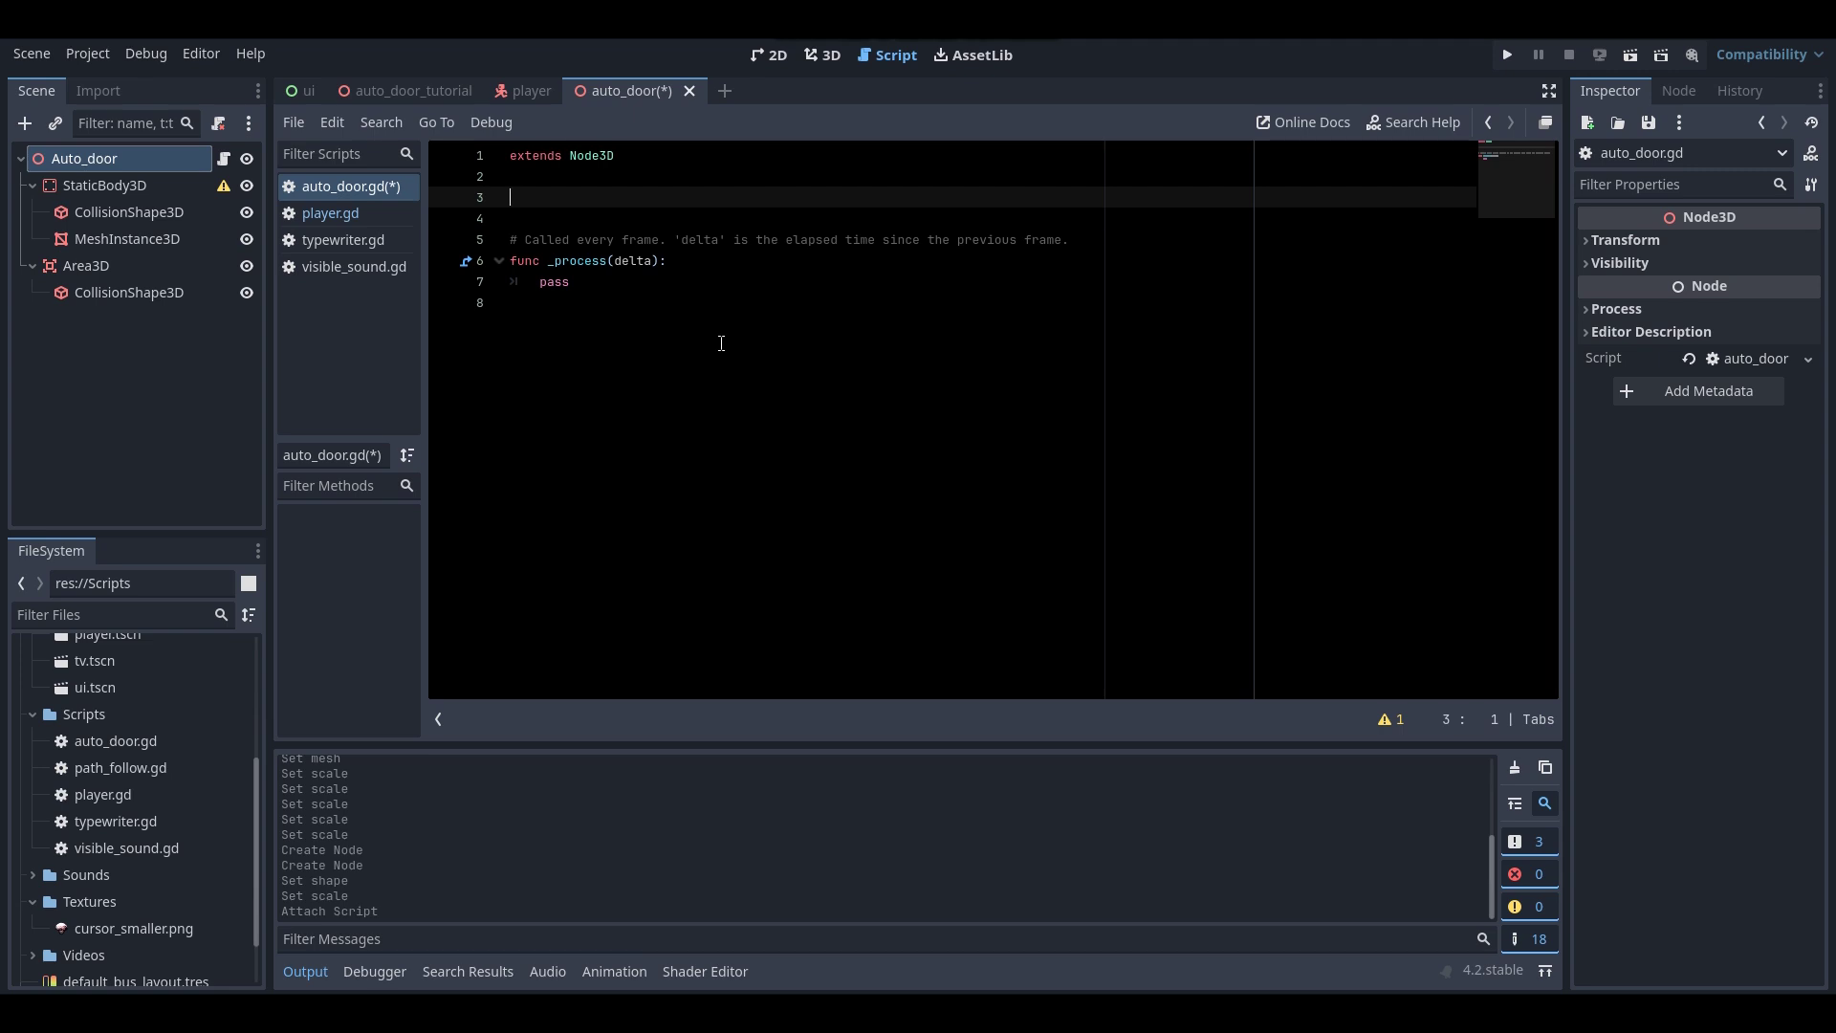
pyautogui.write('var toggle = false')
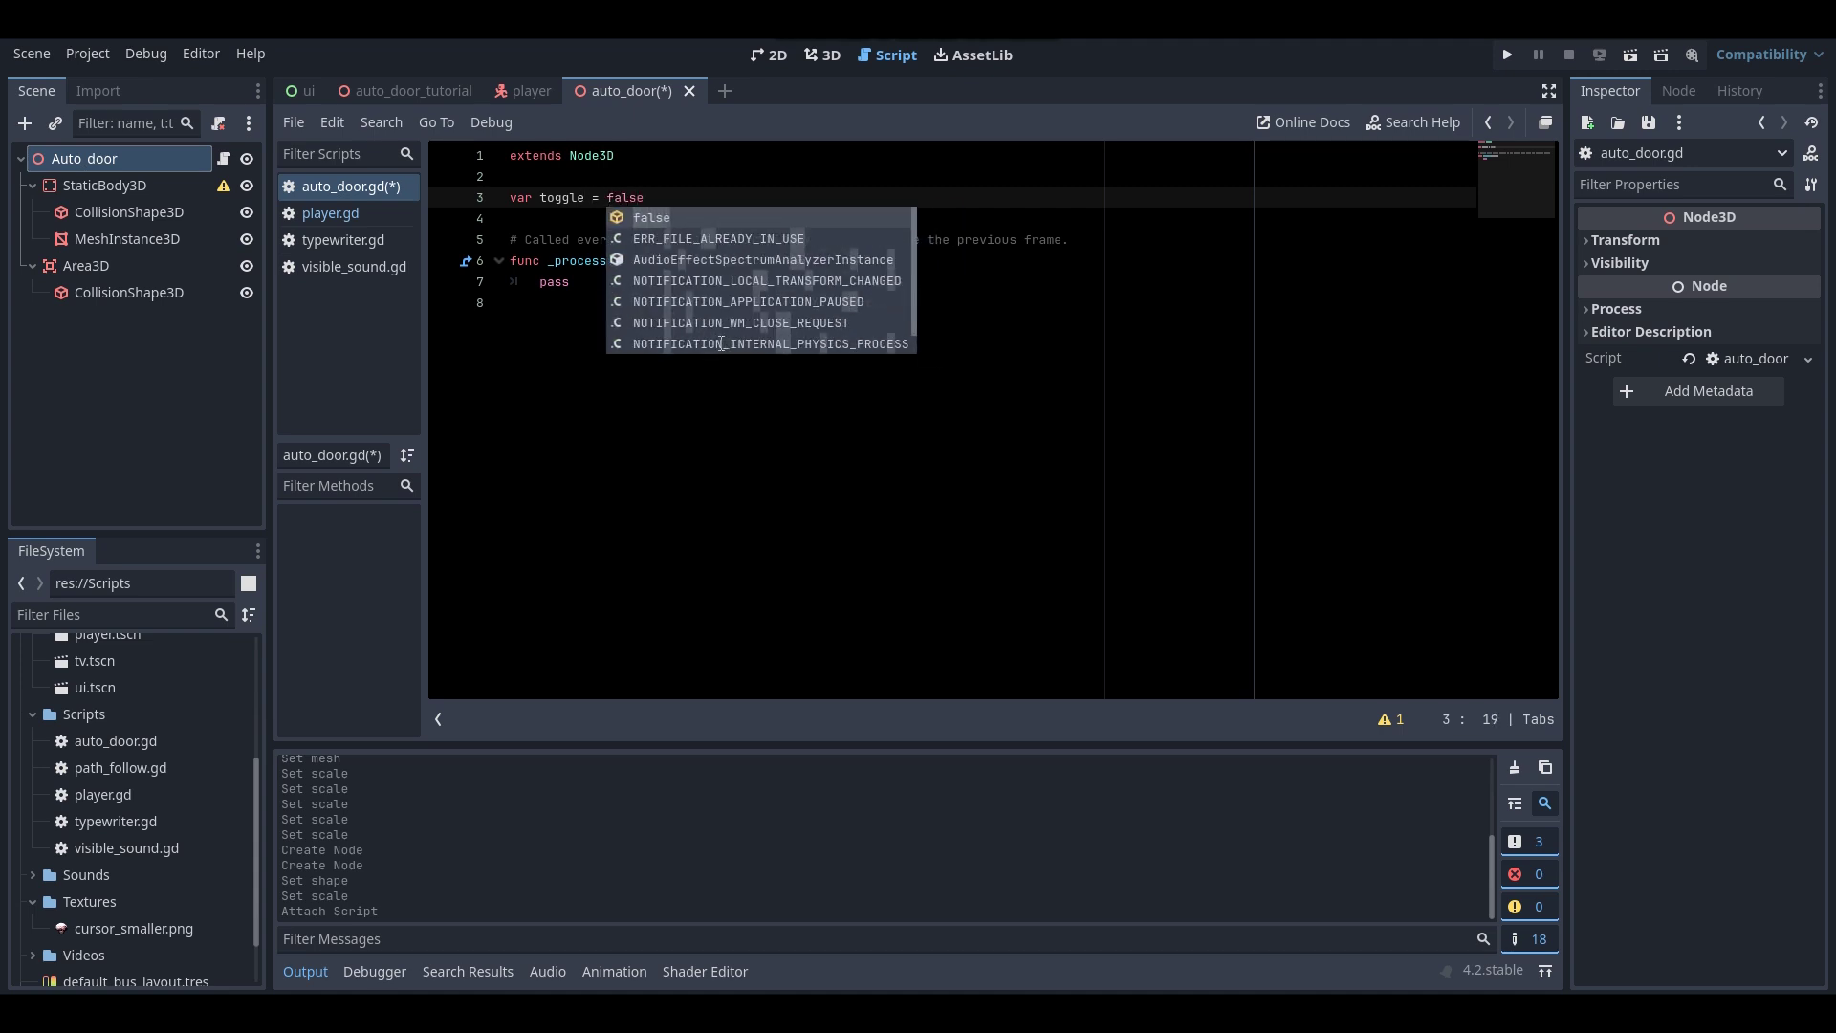
pyautogui.press('Escape')
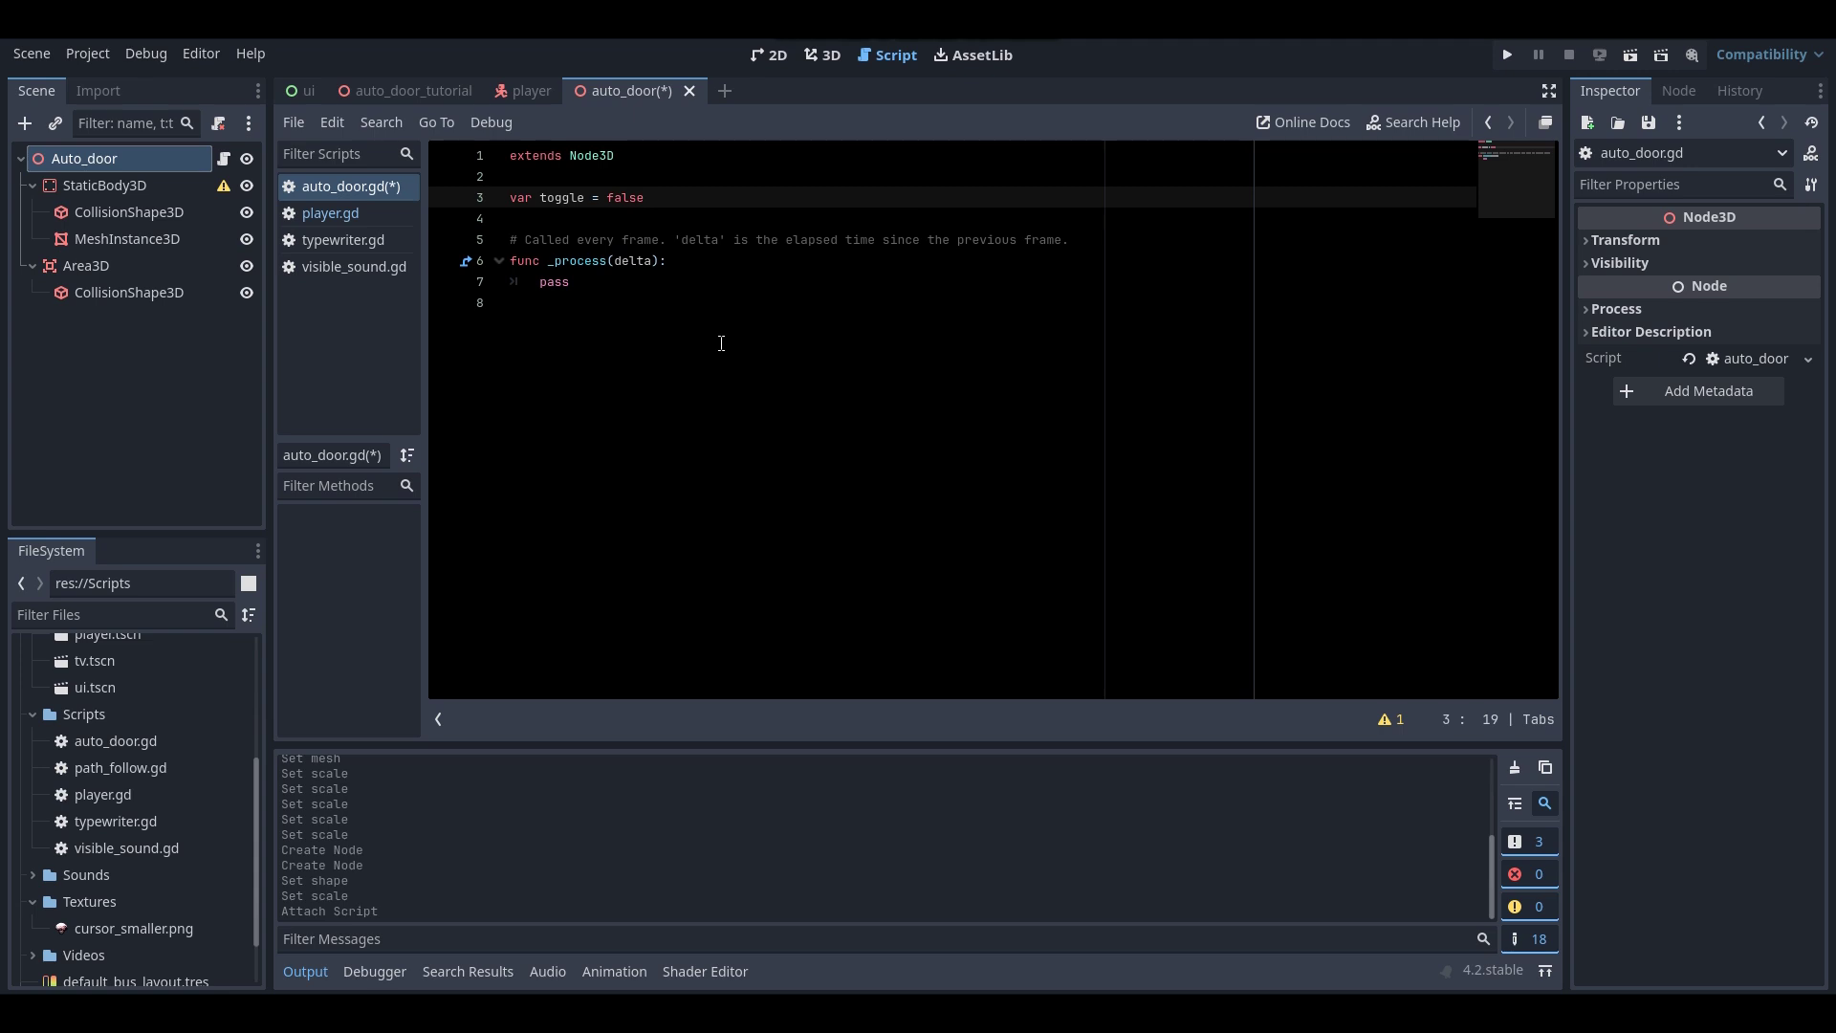
pyautogui.press('Return')
pyautogui.write('var b')
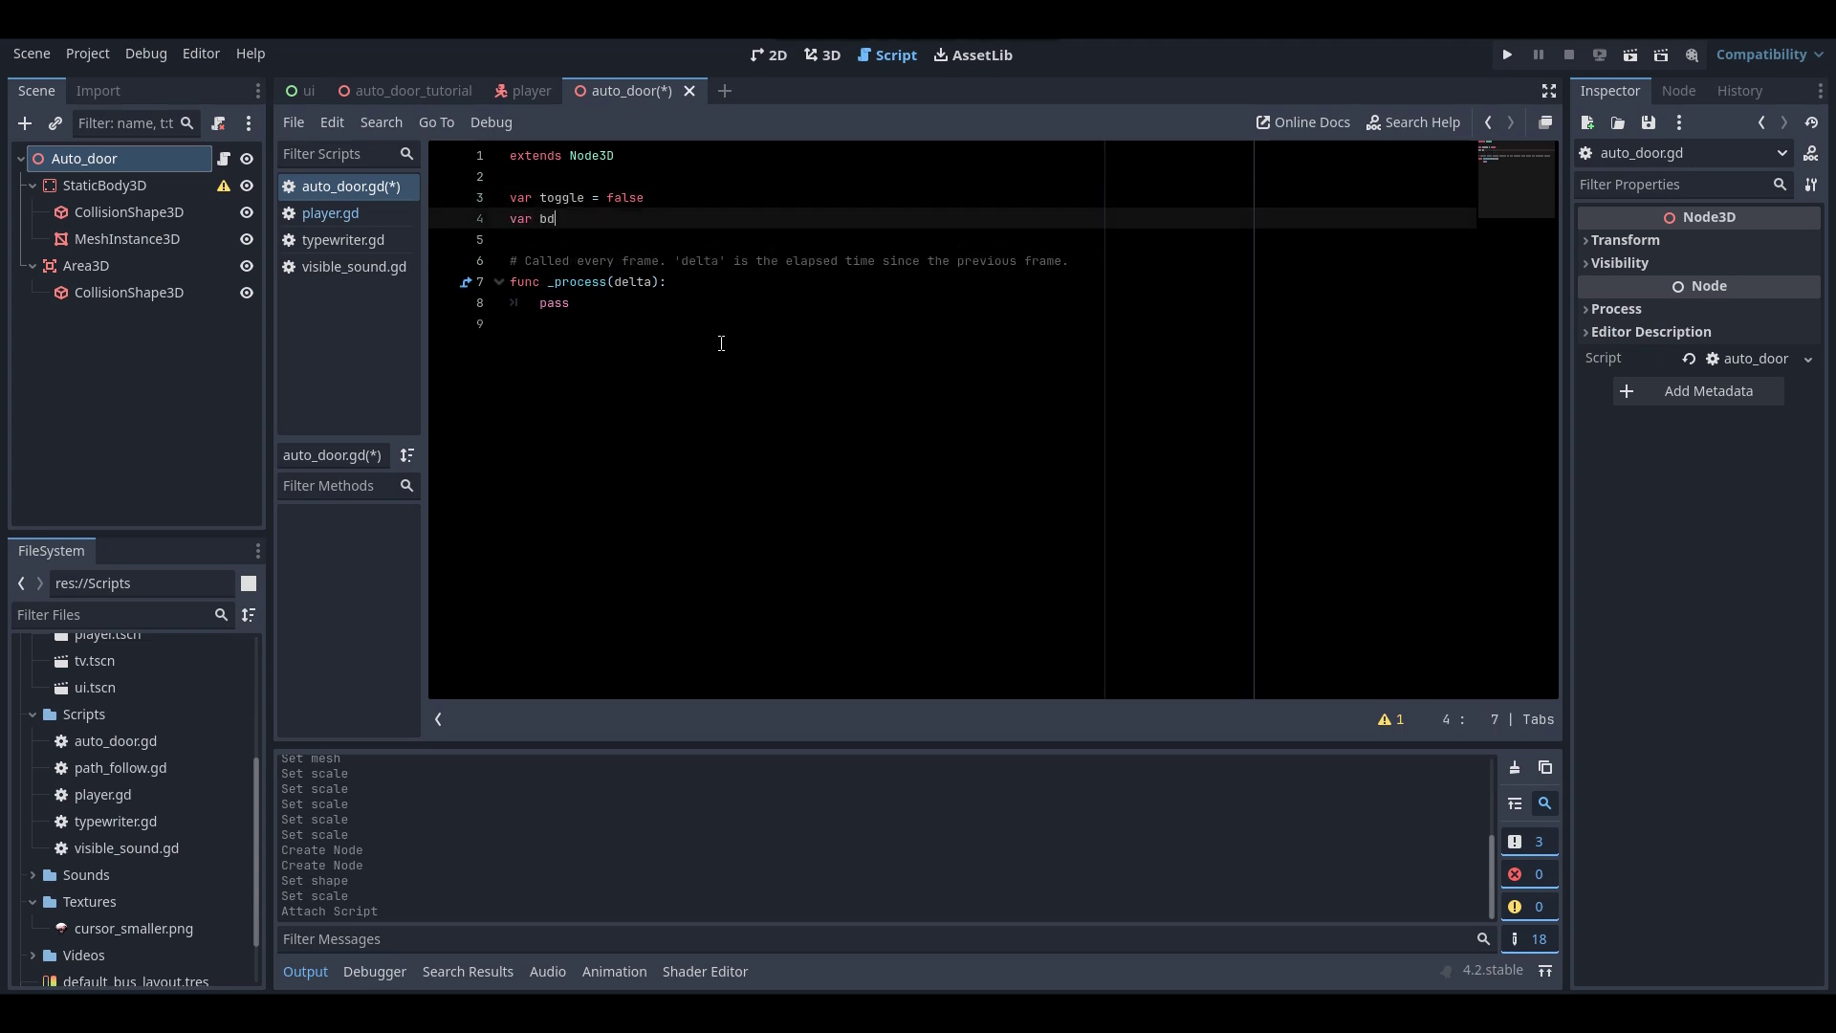
pyautogui.write('odies_entered = 0')
pyautogui.hotkey('ctrl', 's')
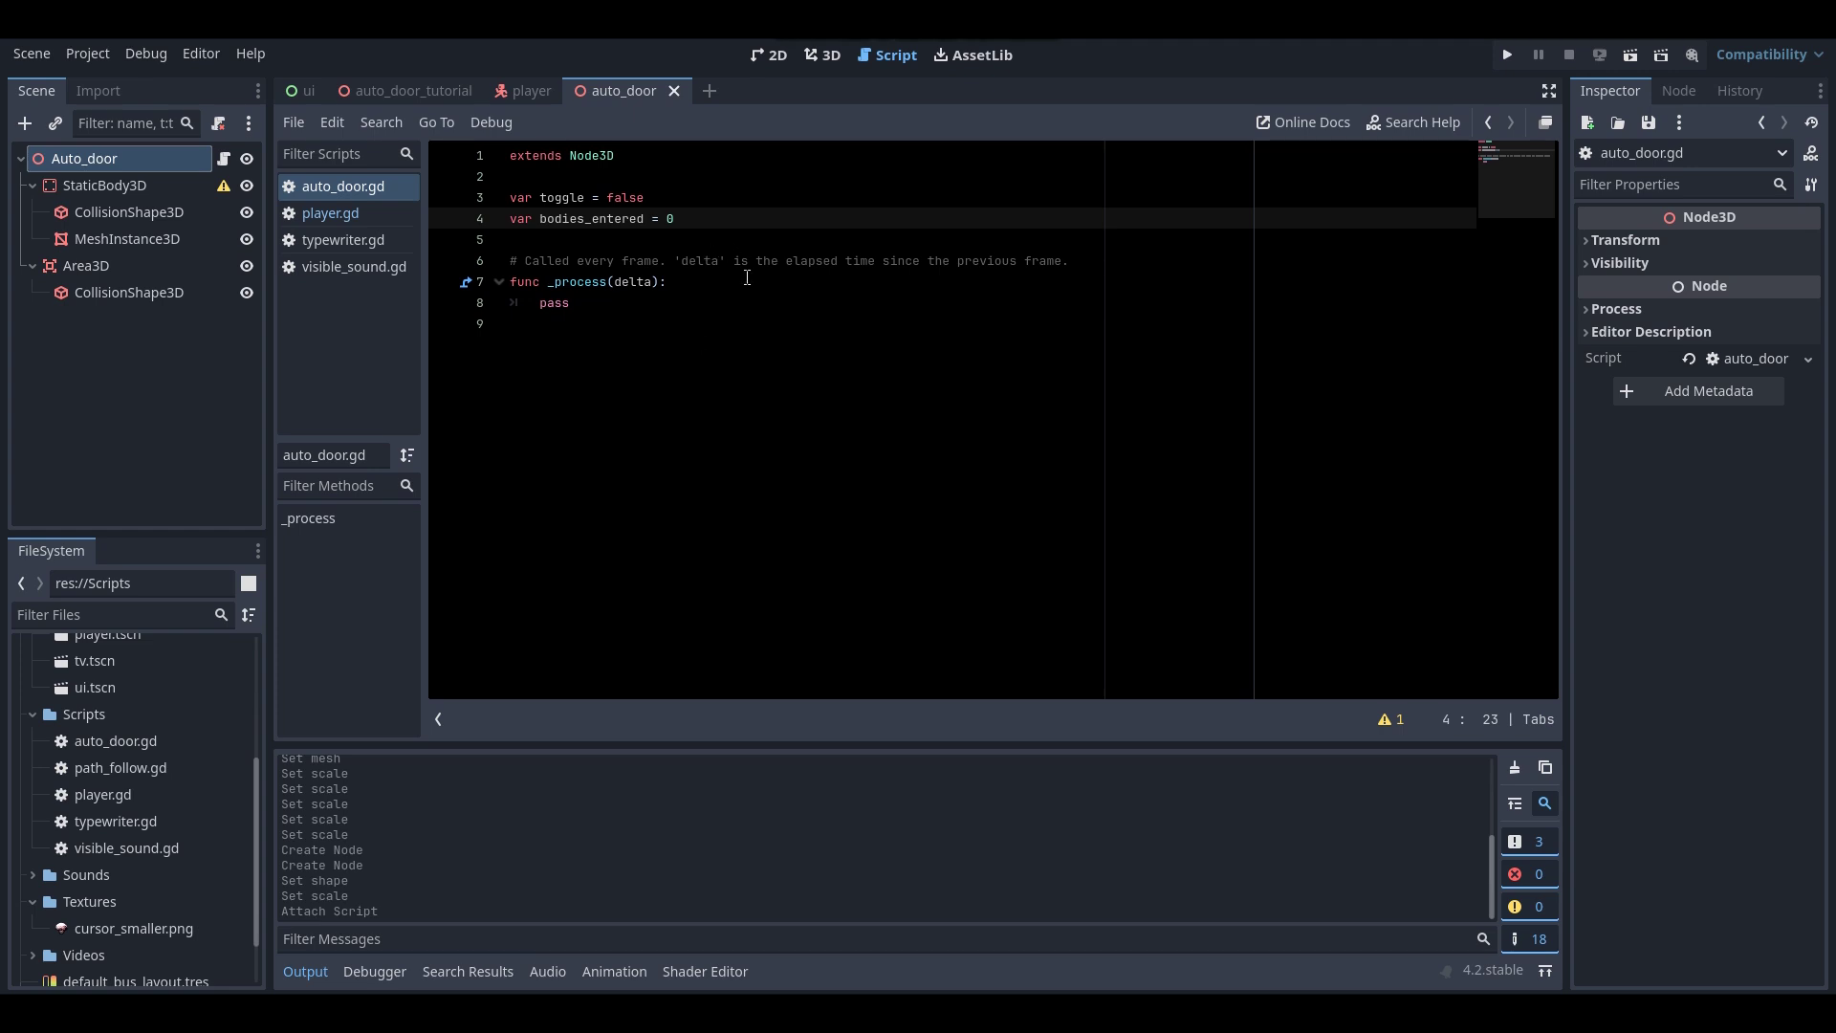
# - Start a function enter_trigger(body) between the variables and the _process function
pyautogui.press('Return')
pyautogui.press('Return')
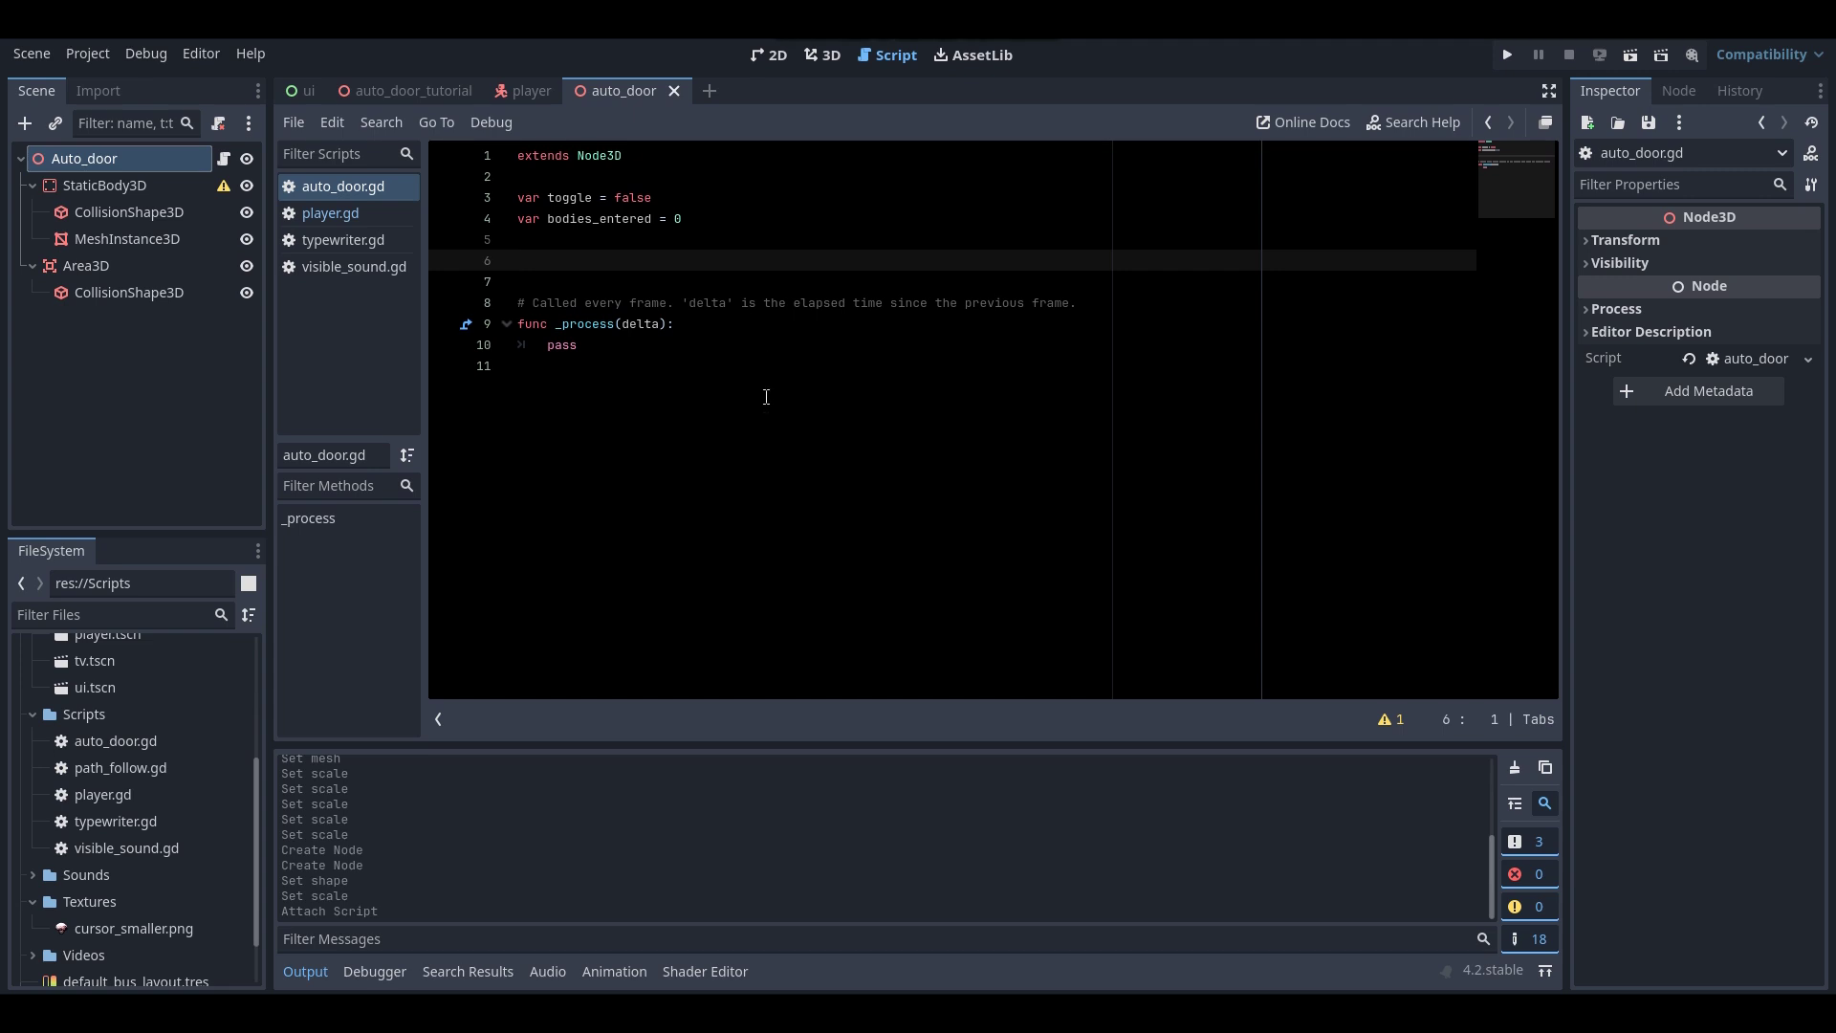
pyautogui.write('func enter_')
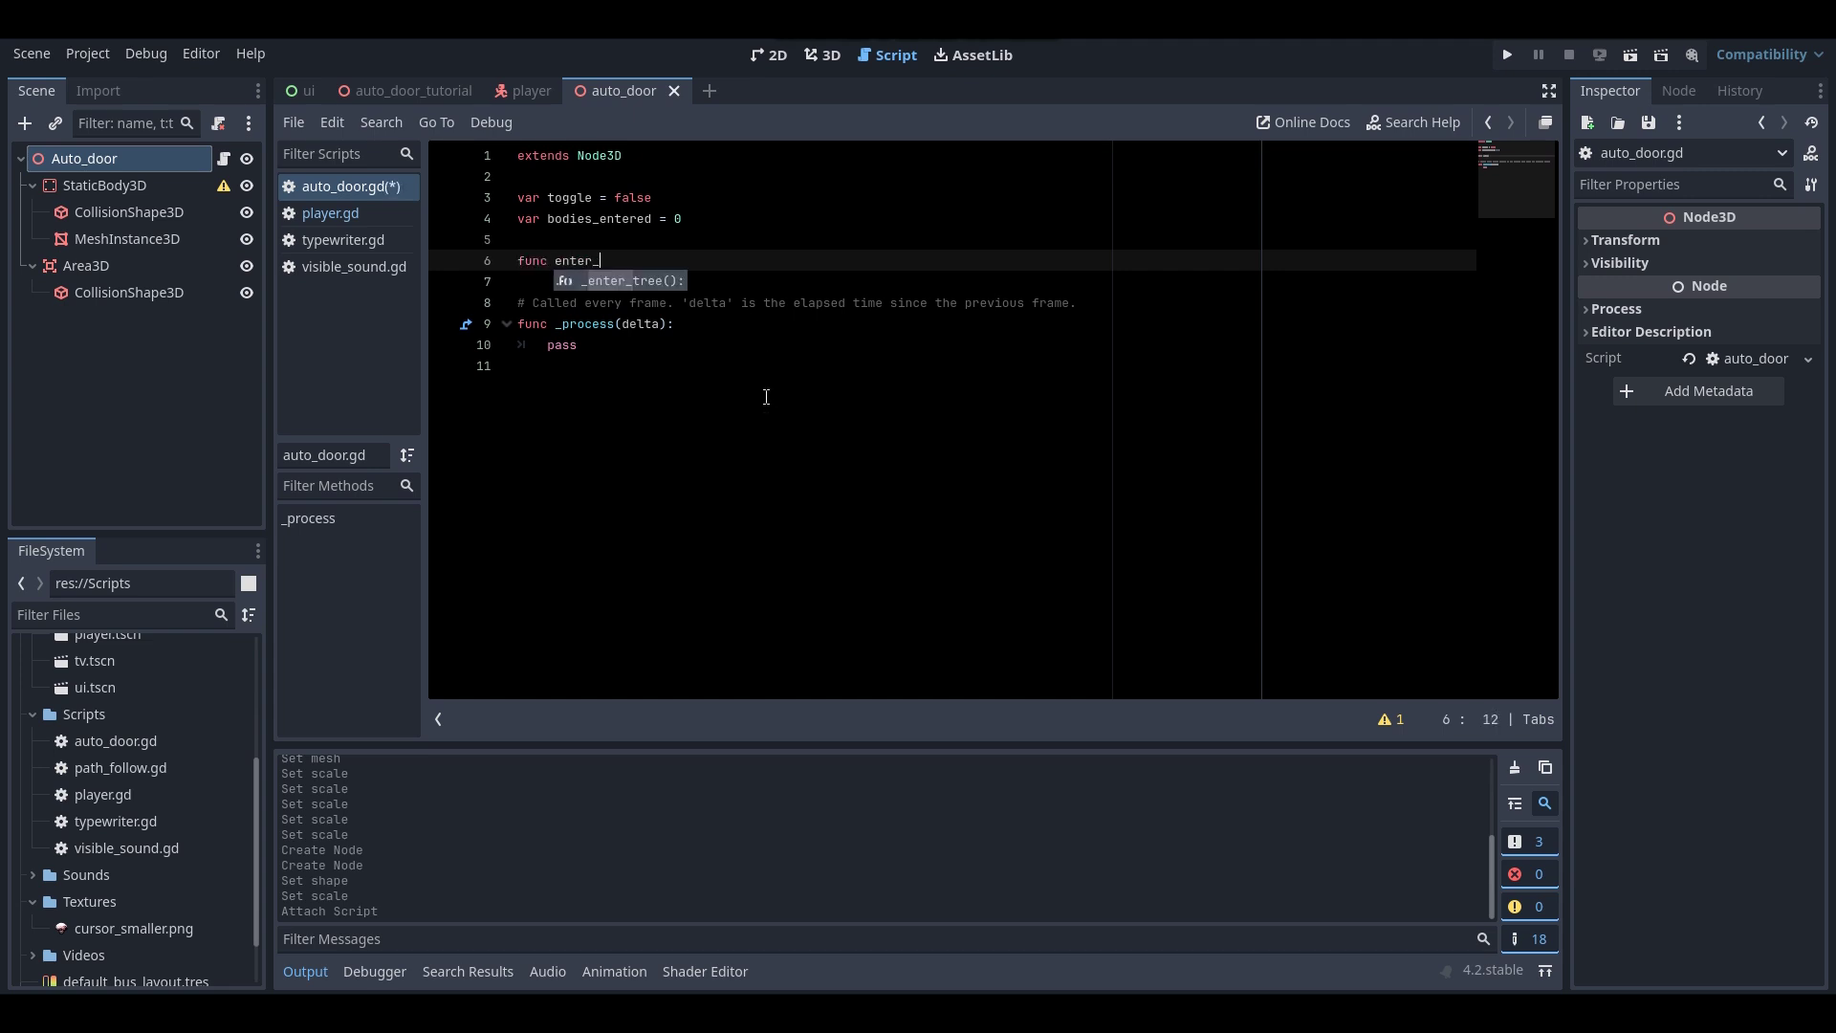
pyautogui.write('trigger(')
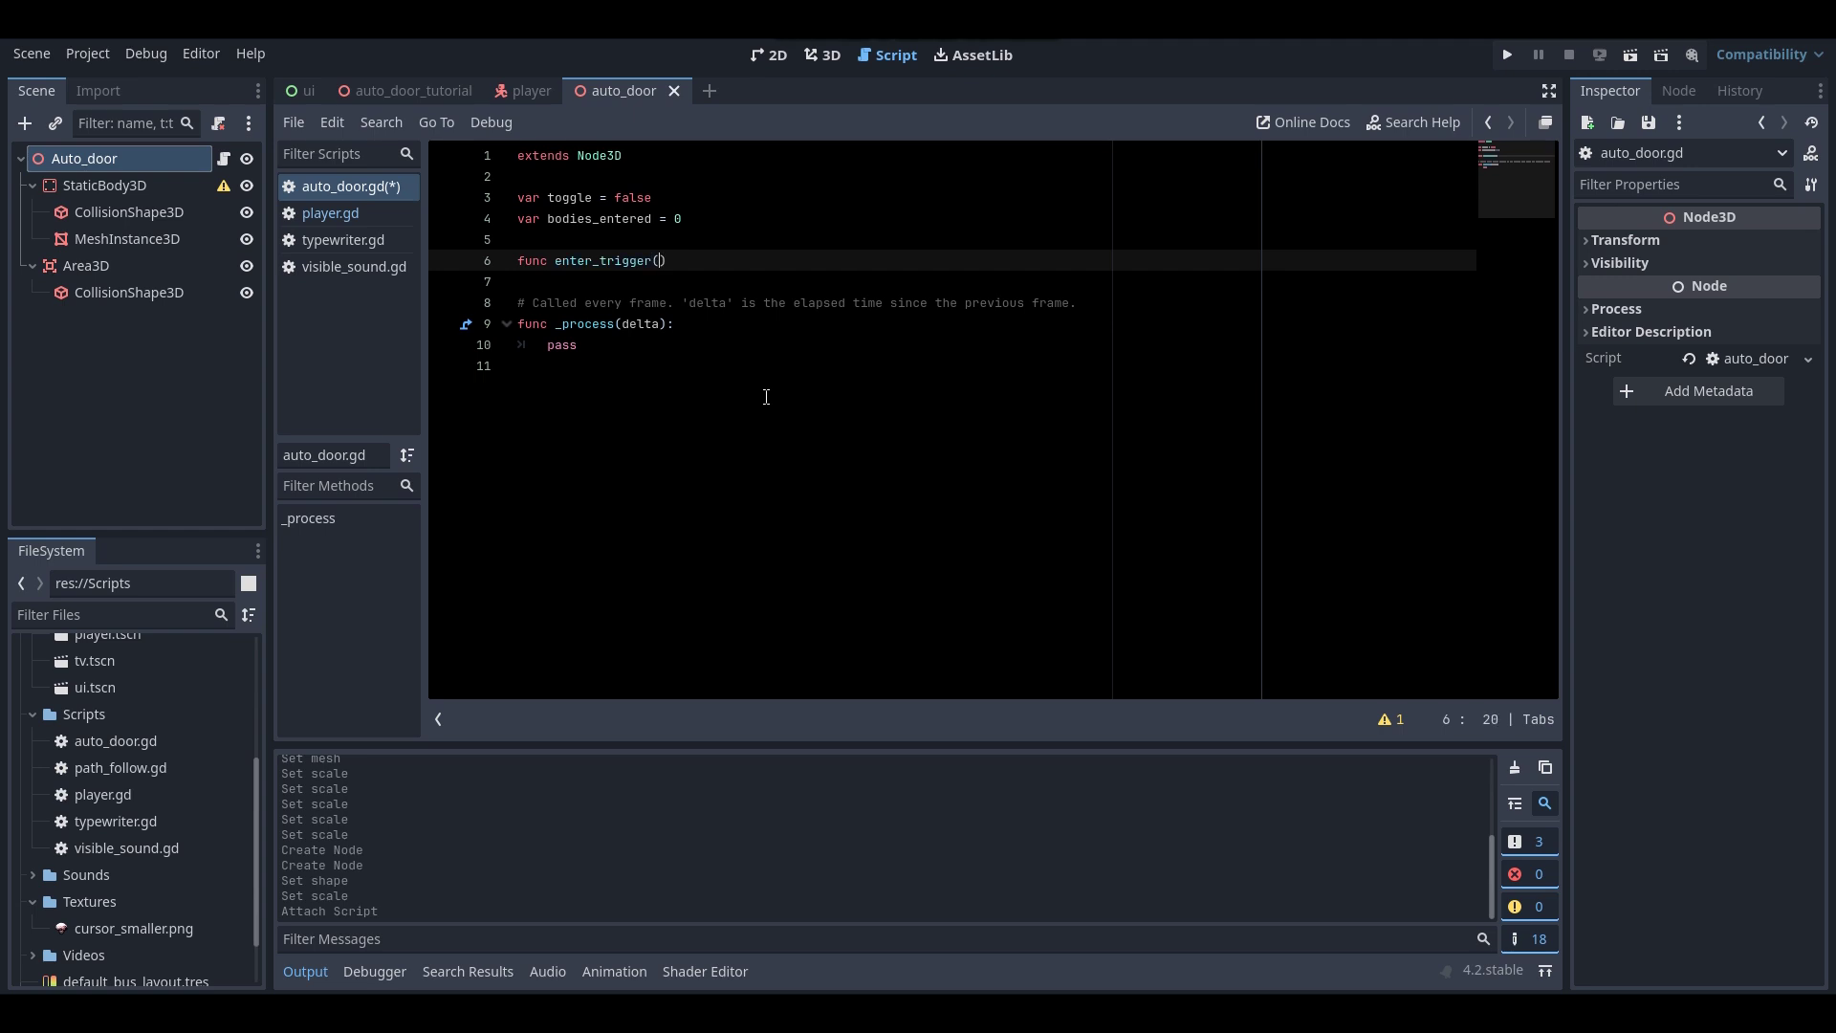
pyautogui.write('body)')
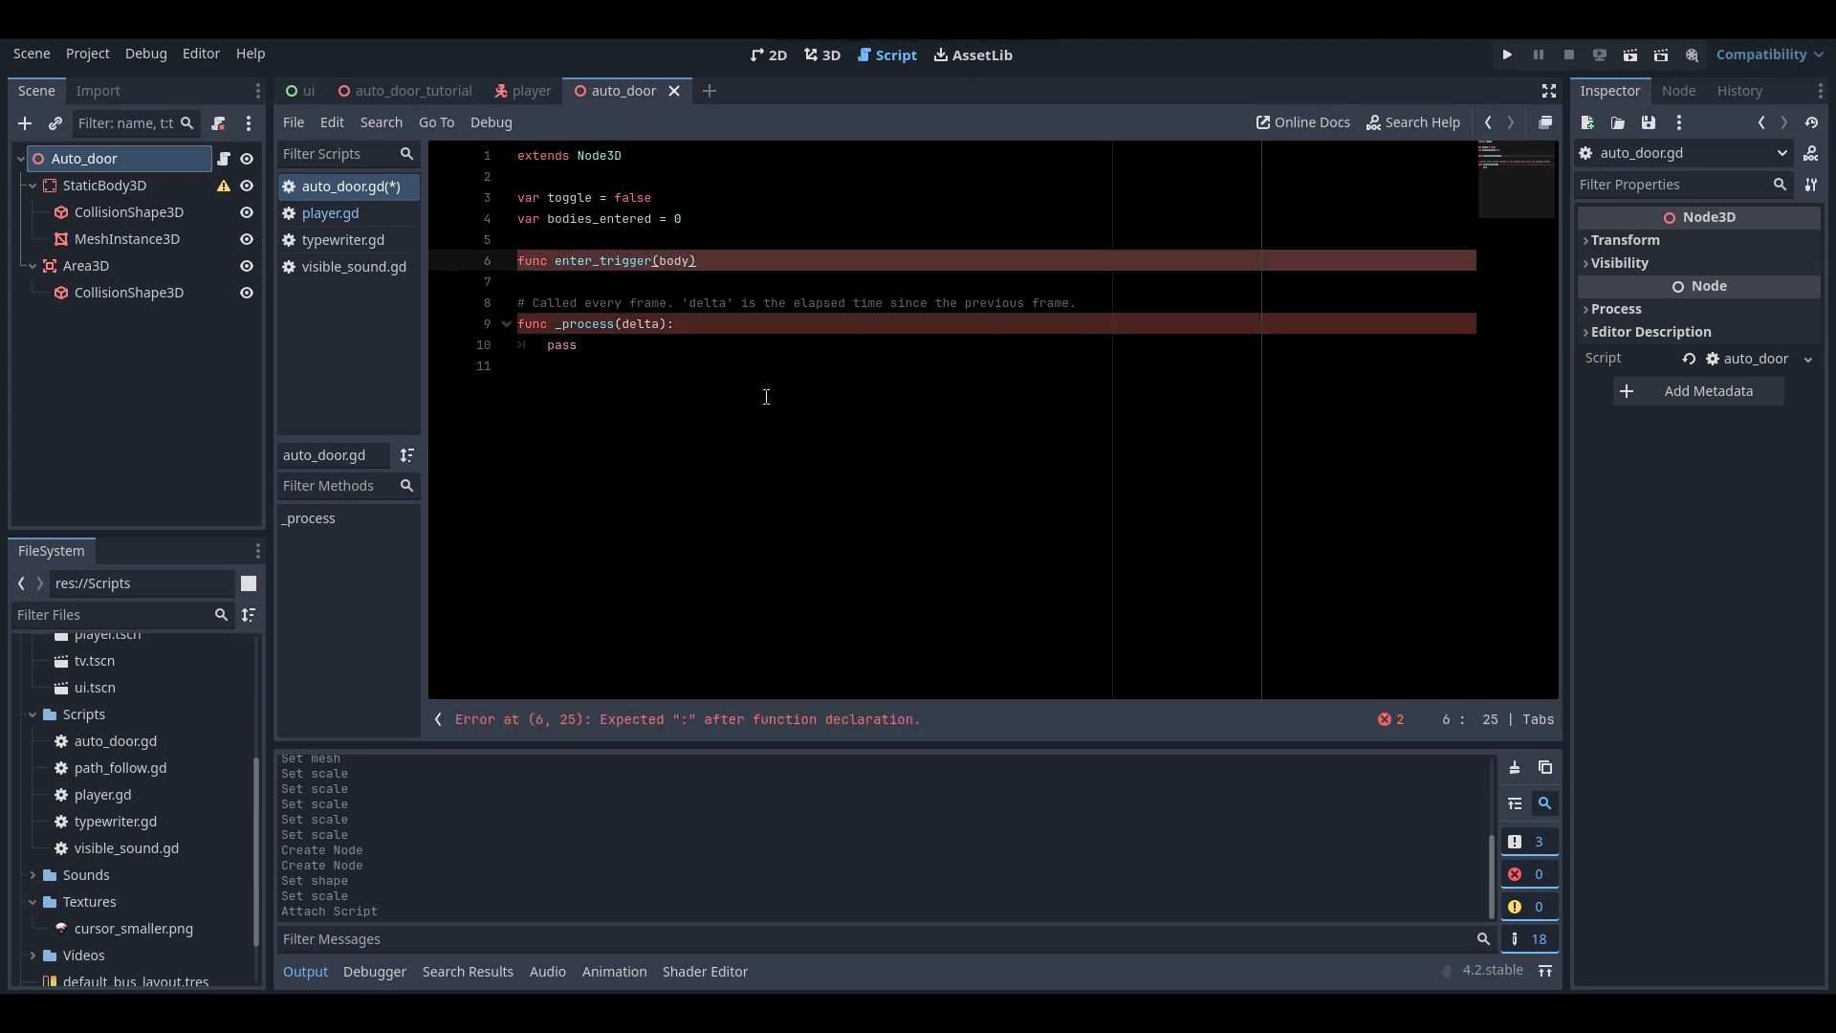
pyautogui.write(':')
pyautogui.press('Return')
# - Make enter_trigger increase bodies_entered by 1 if body is CharacterBody3D, and save the script
pyautogui.write('if body is Characterb')
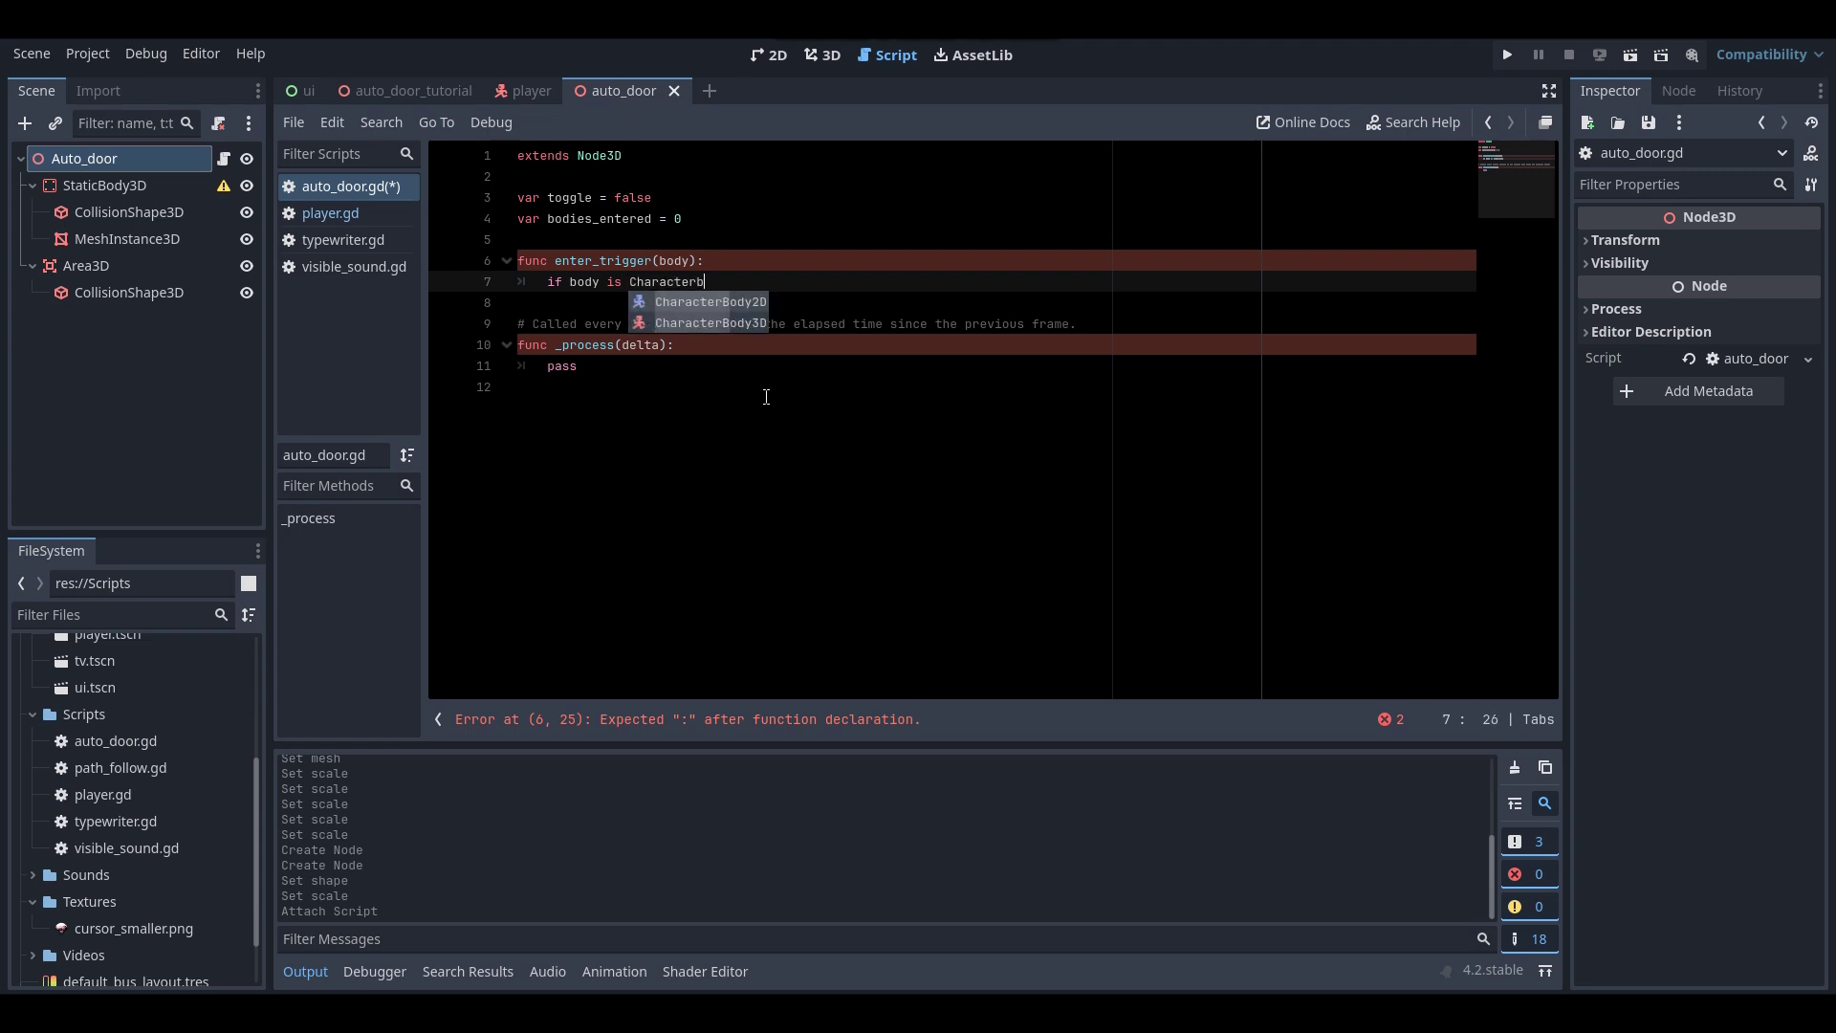
pyautogui.write('ody3')
pyautogui.press('Return')
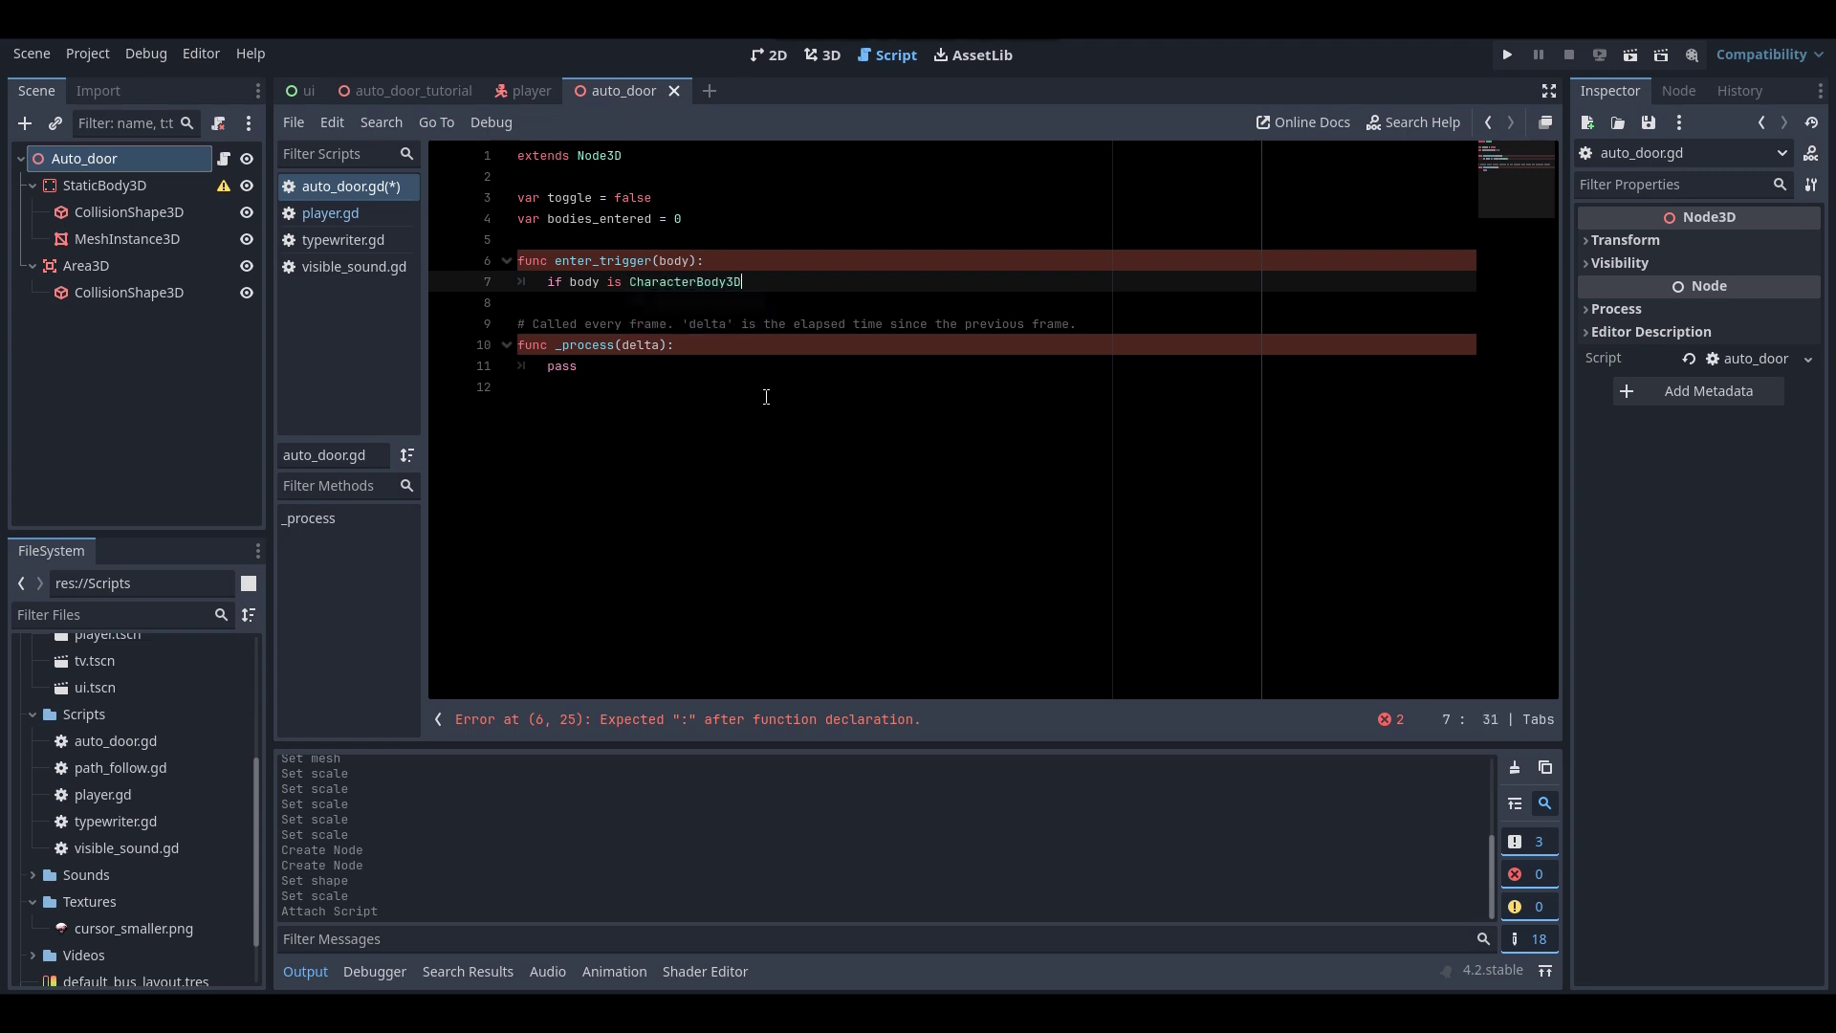
pyautogui.write(':')
pyautogui.press('Return')
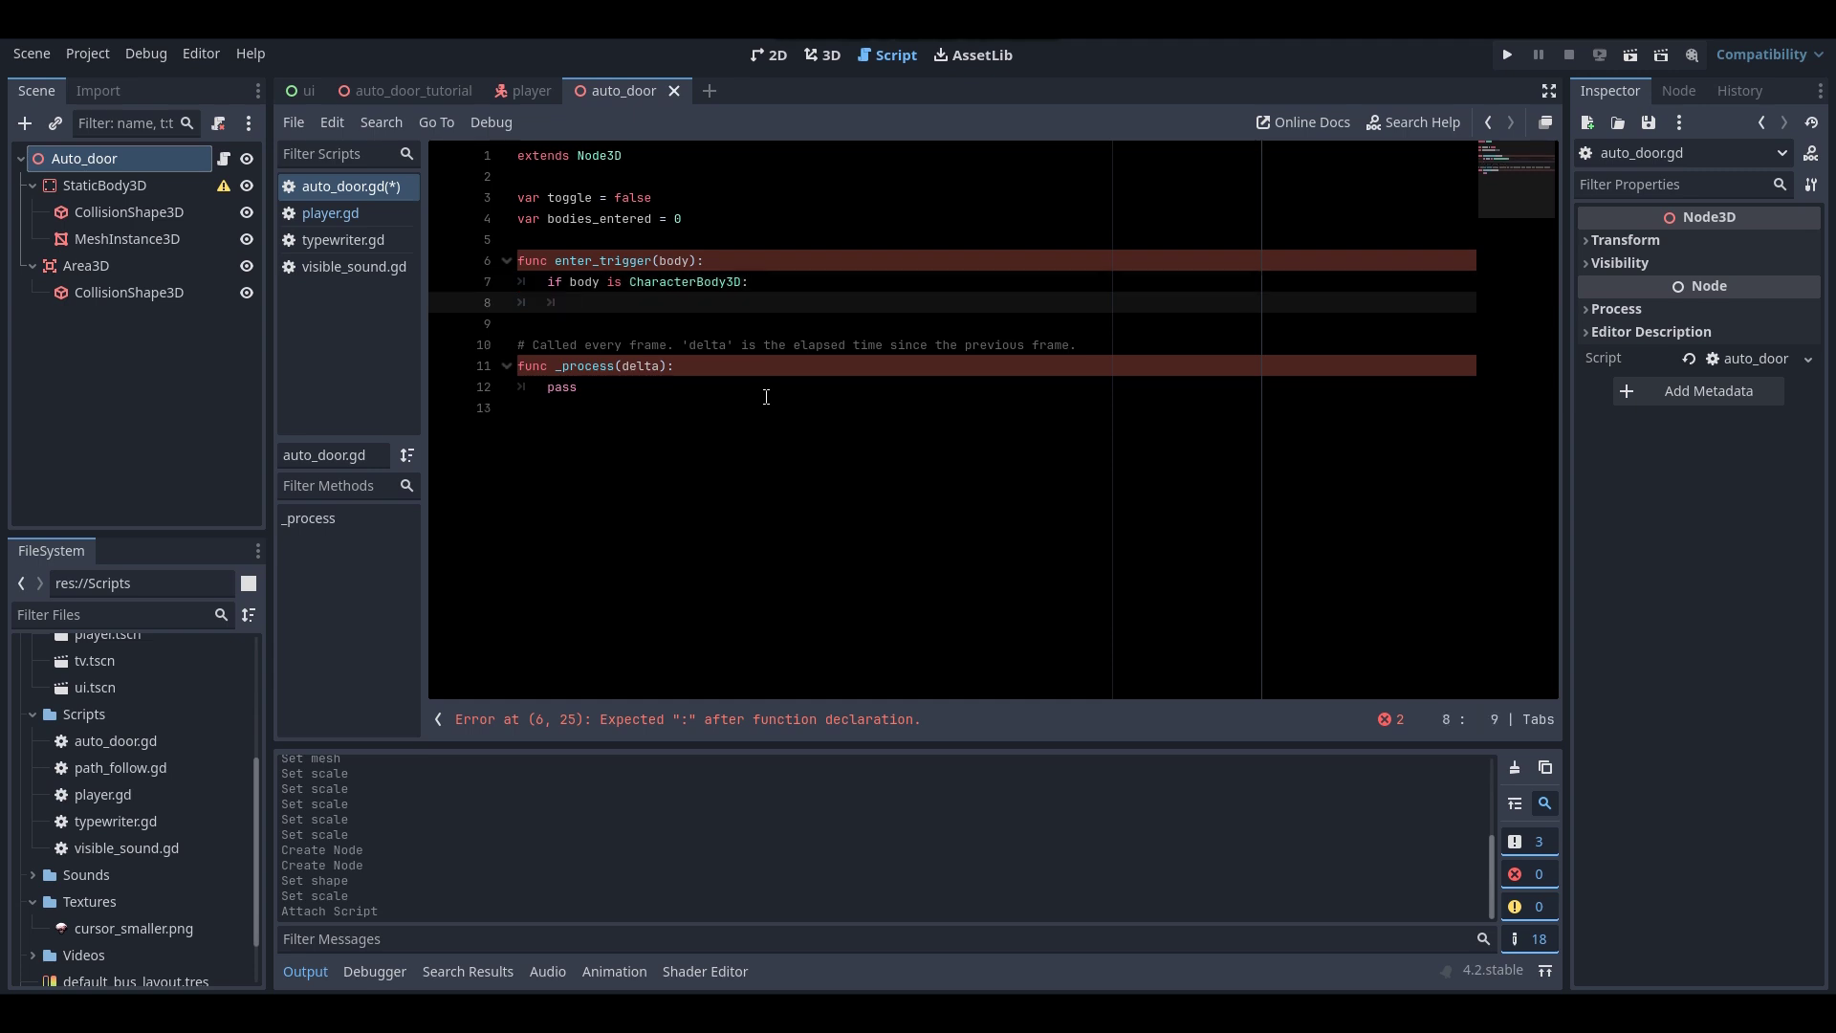
pyautogui.write('bodies_entered += 1')
pyautogui.hotkey('ctrl', 's')
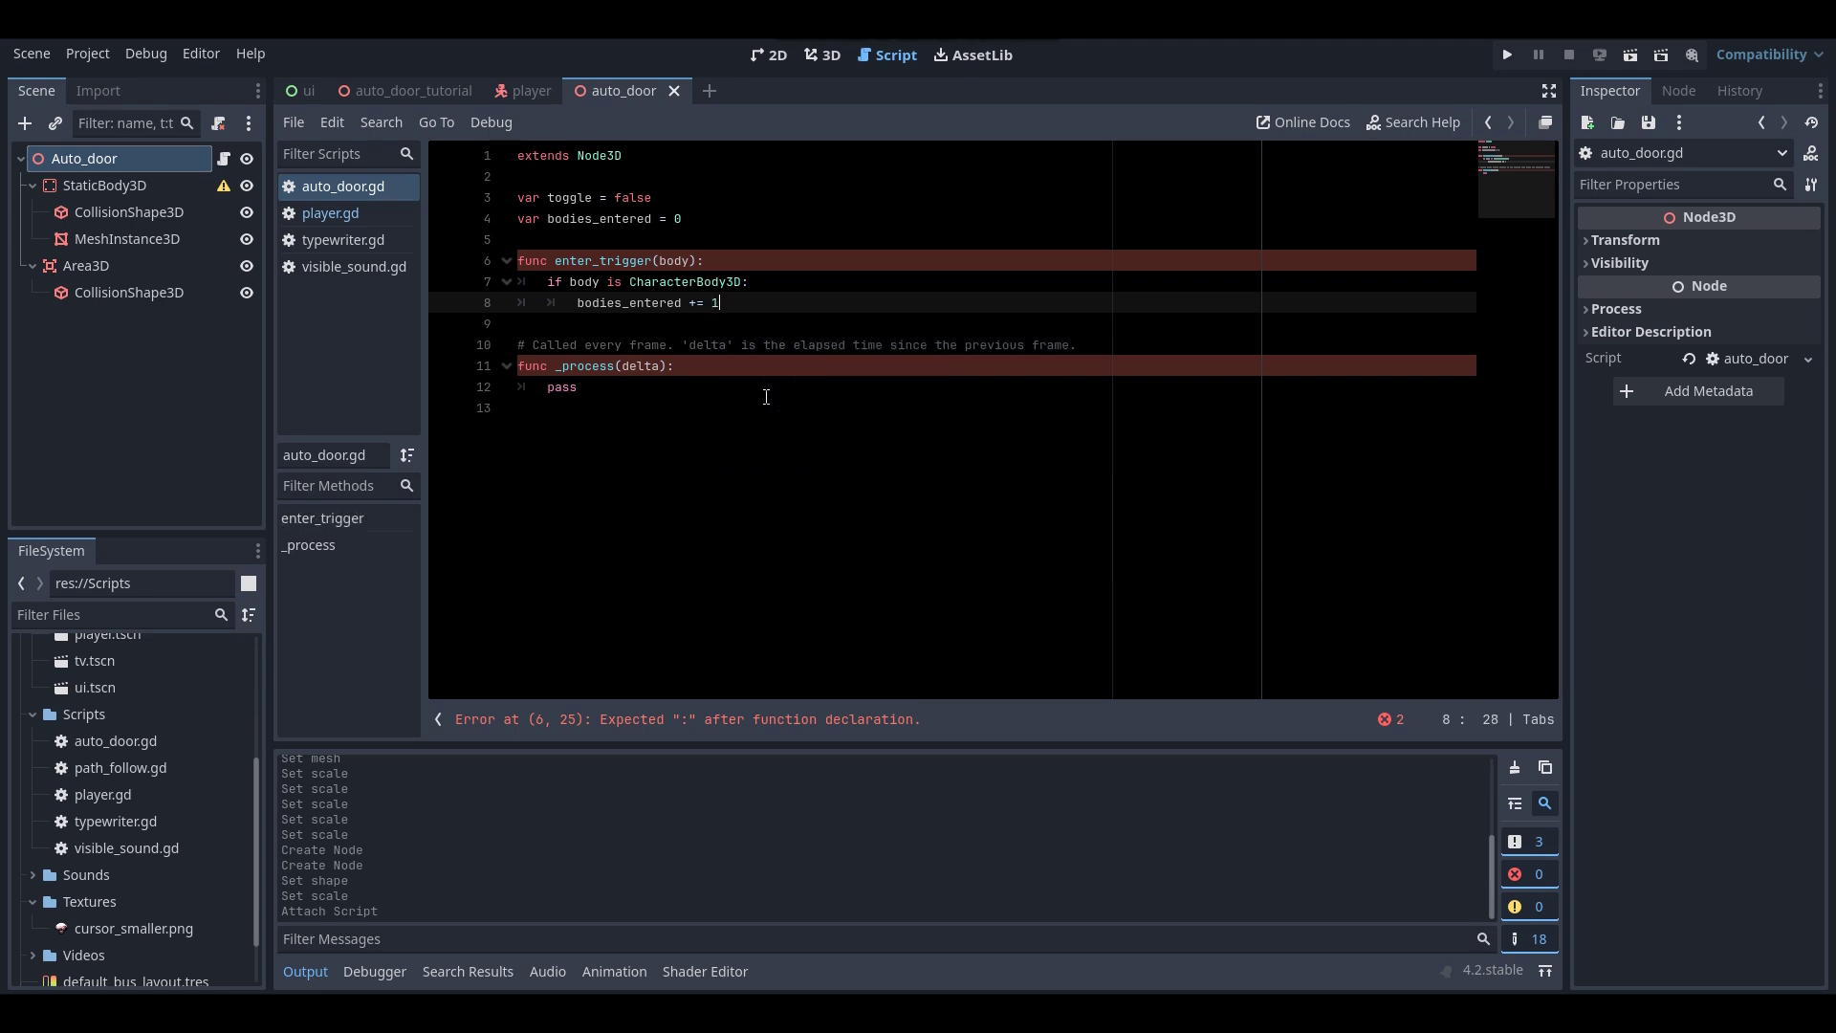